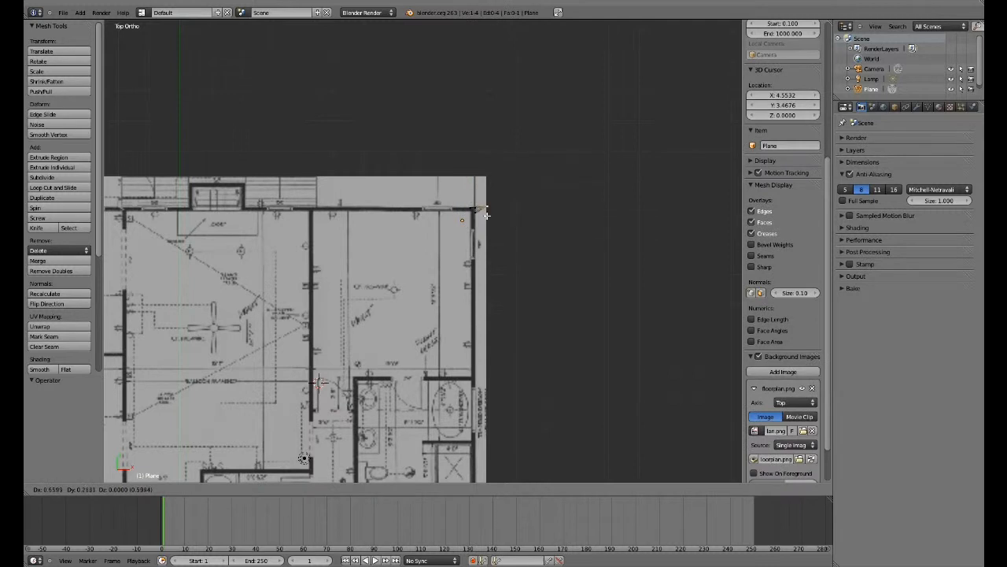
# Step: Move the small square plane onto the outer wall corner at the floor plan's upper right
pyautogui.click(482, 219)
pyautogui.scroll(4, 480, 258)
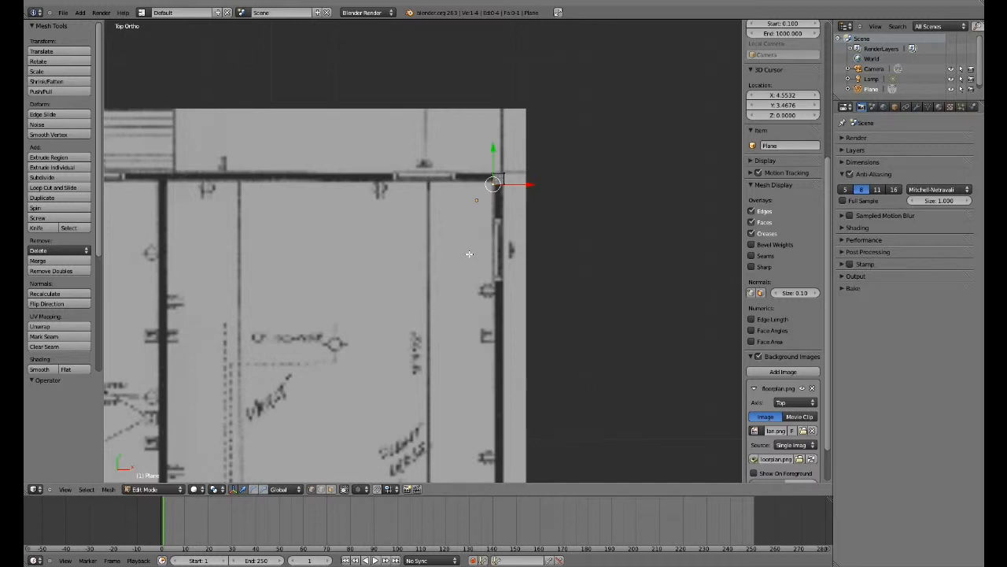
# Step: Examine the floor plan's overall wall layout and how the square sits on the upper-right corner
pyautogui.scroll(-7, 469, 254)
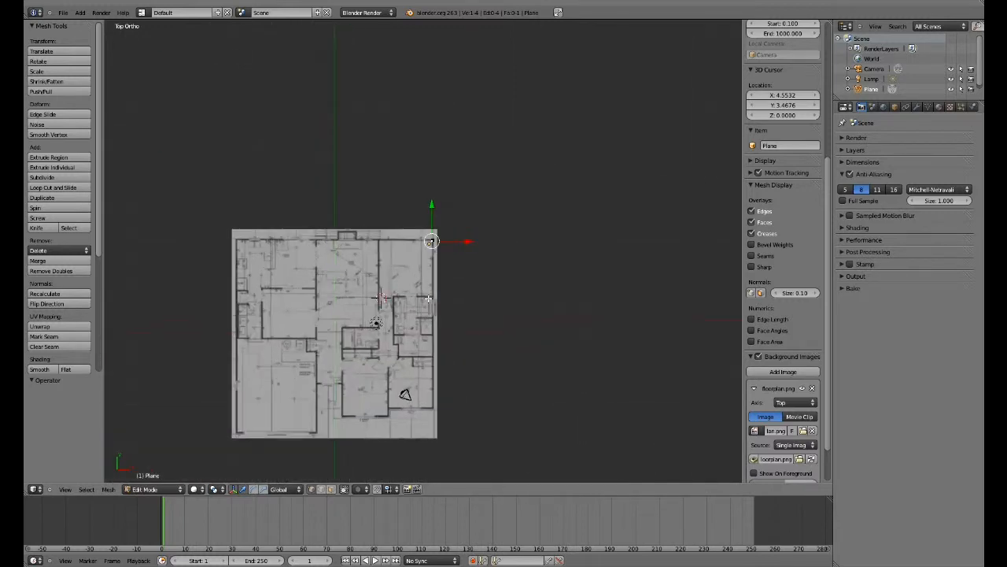
pyautogui.scroll(4, 429, 298)
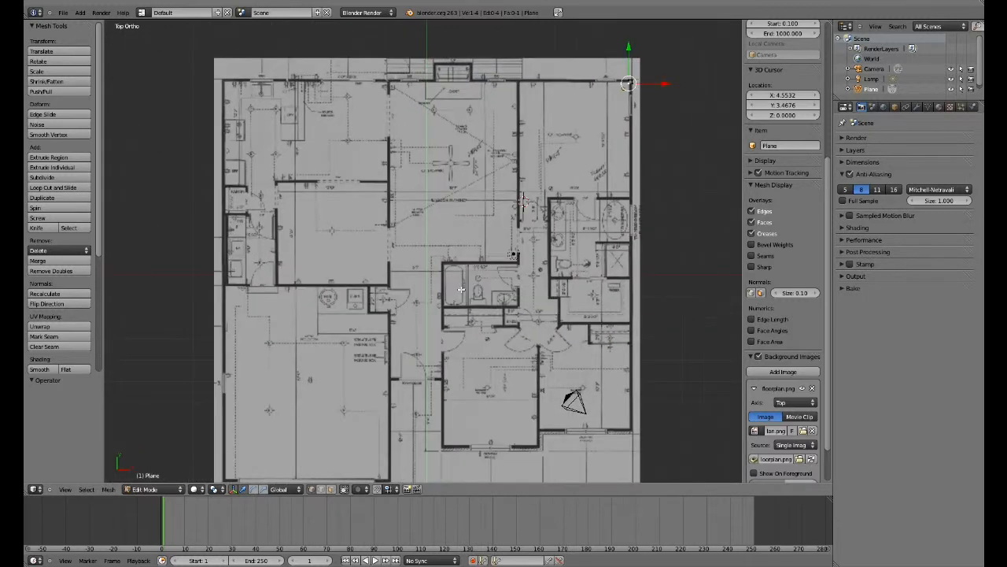
pyautogui.moveTo(473, 248)
pyautogui.keyDown('shift'); pyautogui.mouseDown(button='middle')
pyautogui.moveTo(504, 95)
pyautogui.moveTo(456, 270)
pyautogui.moveTo(466, 248)
pyautogui.mouseUp(button='middle'); pyautogui.keyUp('shift')
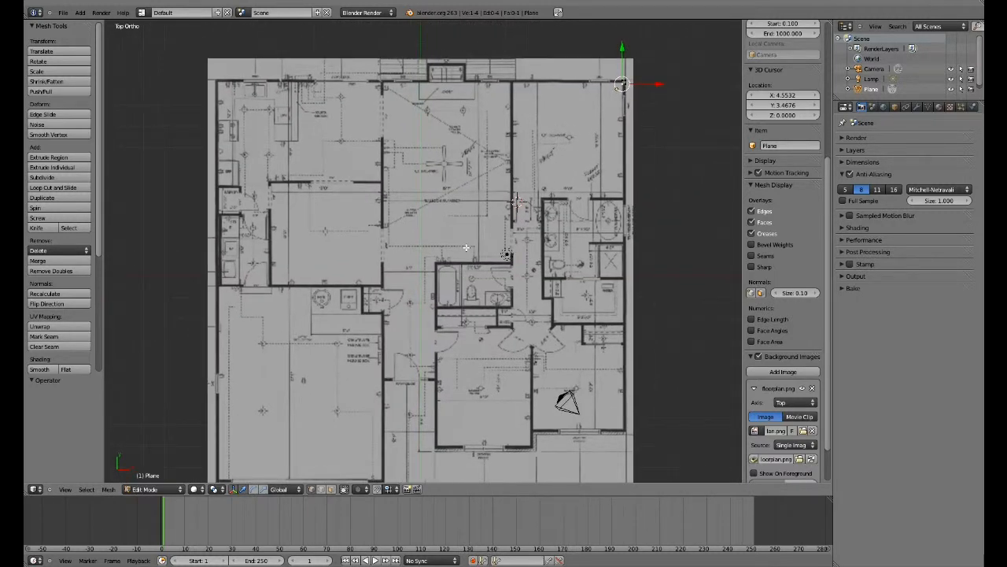
pyautogui.keyDown('shift'); pyautogui.moveTo(466, 248); pyautogui.dragTo(361, 264, button='middle'); pyautogui.keyUp('shift')
pyautogui.scroll(2, 493, 312)
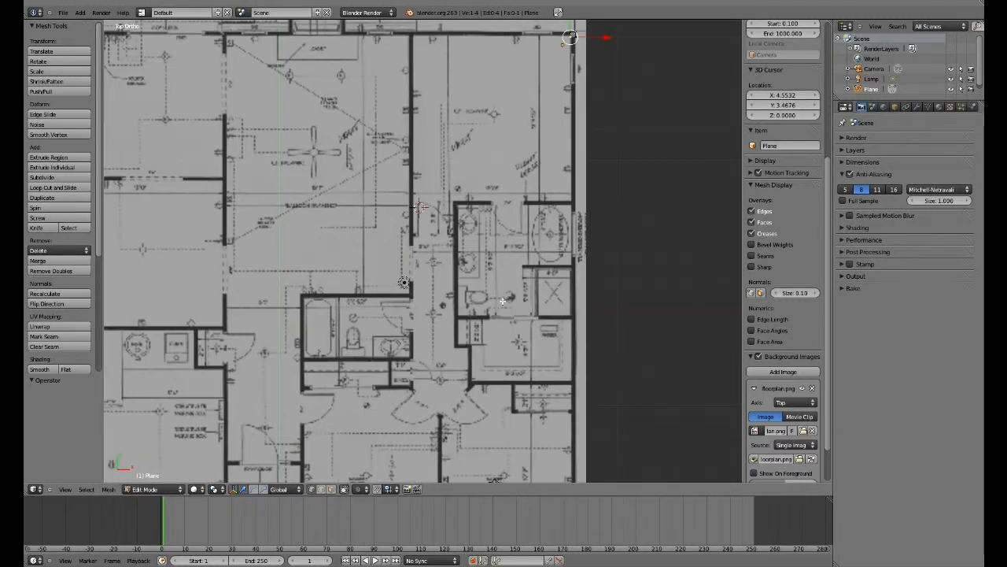
pyautogui.scroll(-5, 508, 296)
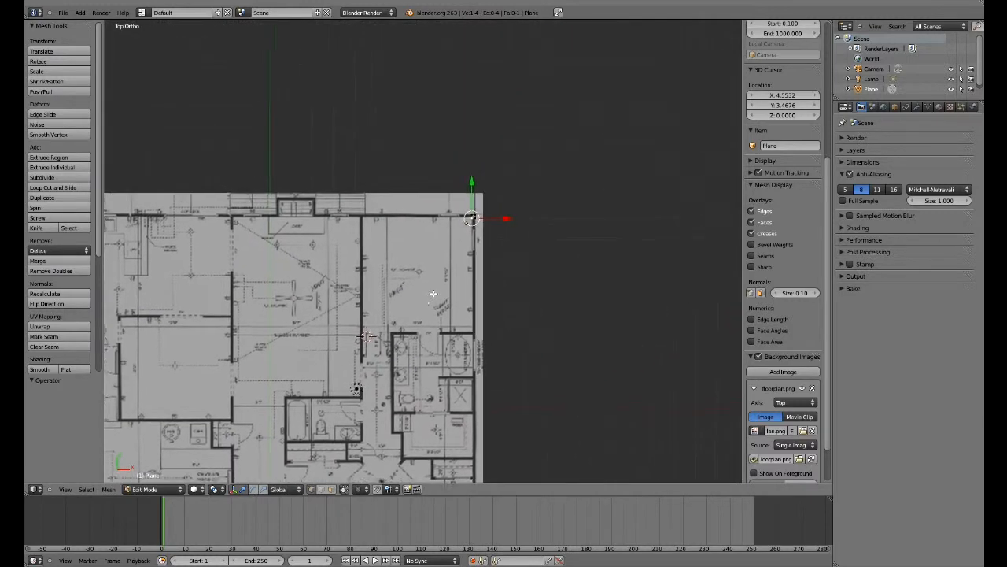
pyautogui.scroll(4, 474, 235)
pyautogui.scroll(3, 475, 235)
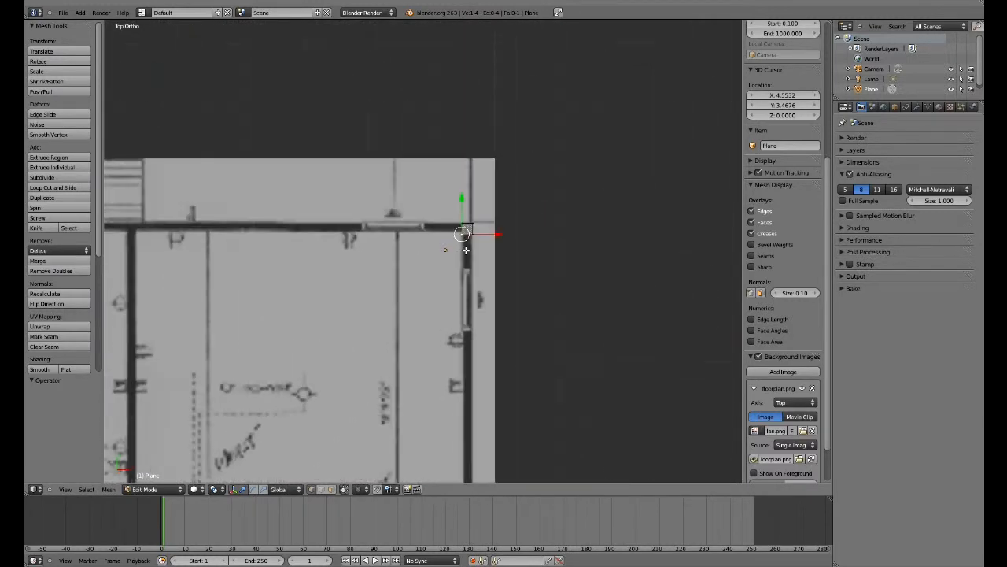
# Step: Move the corner square's two lower vertices up 0.0276 along Y toward the wall's inner line
pyautogui.scroll(1, 466, 250)
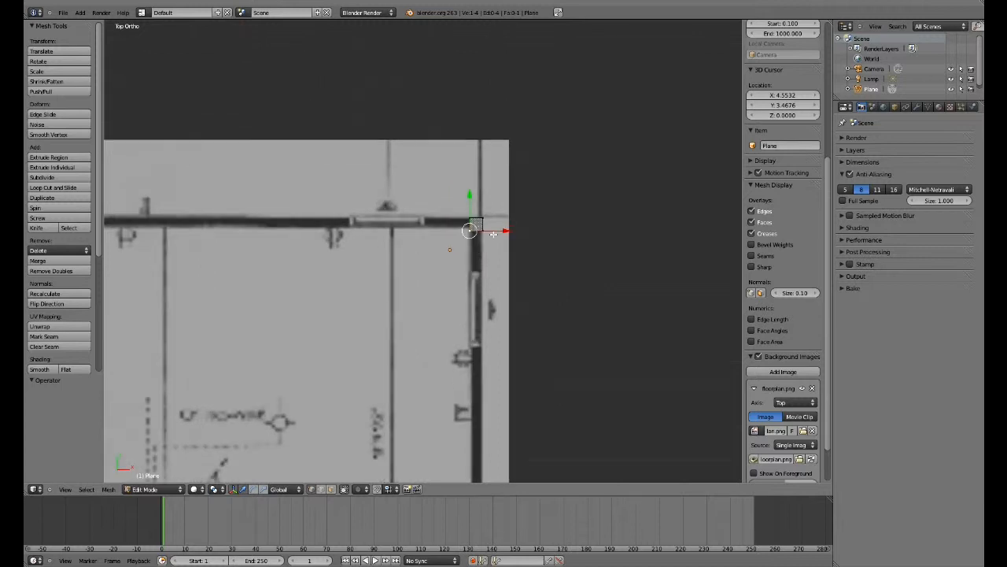
pyautogui.scroll(1, 493, 235)
pyautogui.keyDown('shift'); pyautogui.scroll(1, 502, 235); pyautogui.keyUp('shift')
pyautogui.press('b')
pyautogui.moveTo(503, 236); pyautogui.dragTo(443, 260)
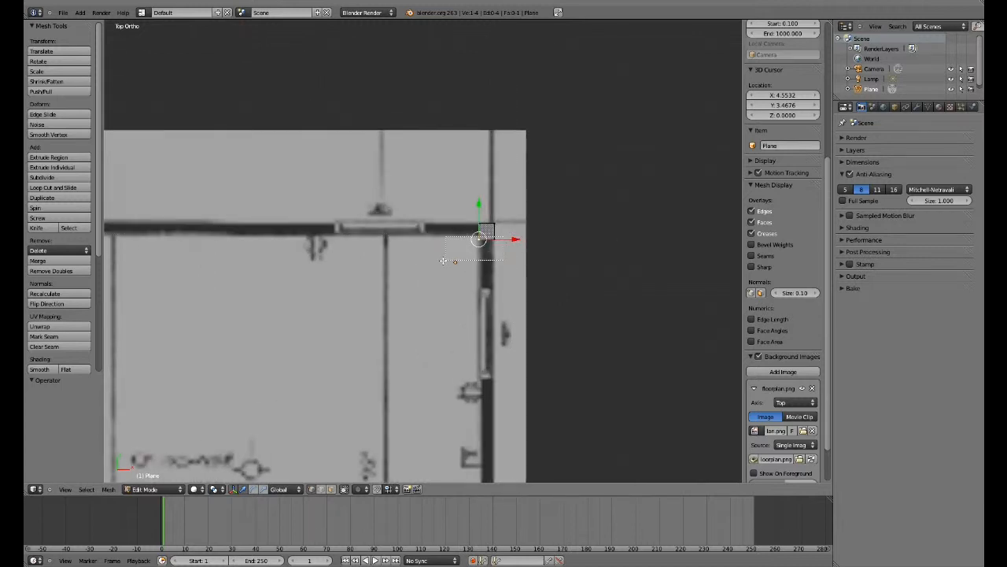
pyautogui.press('g')
pyautogui.press('y')
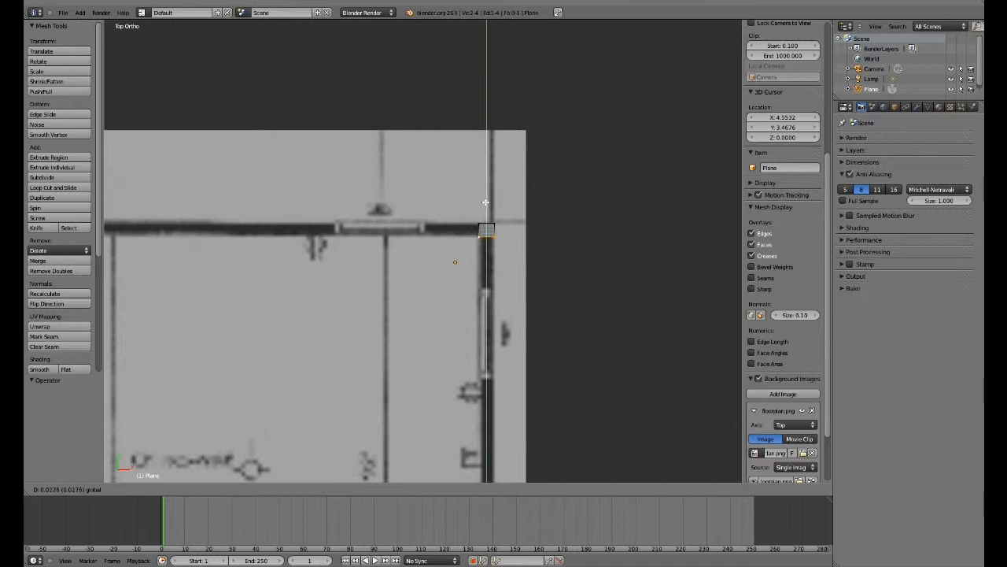
pyautogui.click(486, 203)
# Step: Try to stretch the corner square along the upper wall by moving its selected vertices -0.573 along X
pyautogui.moveTo(487, 210); pyautogui.dragTo(453, 248)
pyautogui.press('g')
pyautogui.press('x')
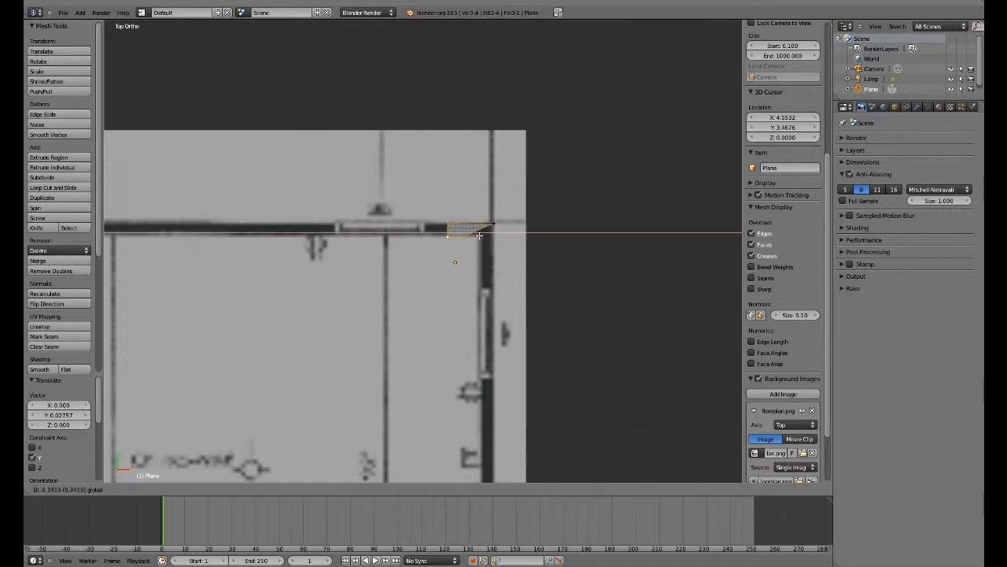
pyautogui.click(466, 235)
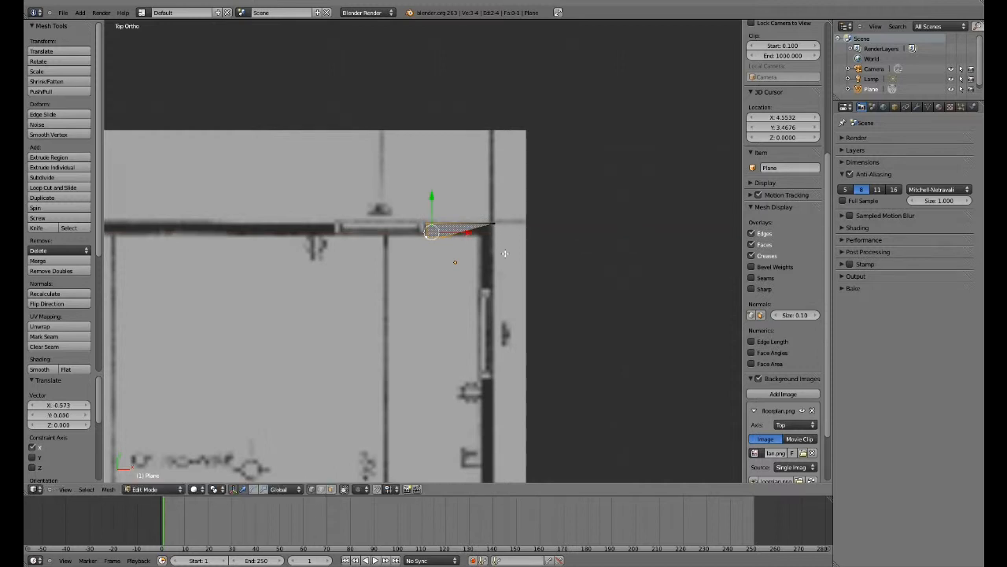
pyautogui.rightClick(479, 237)
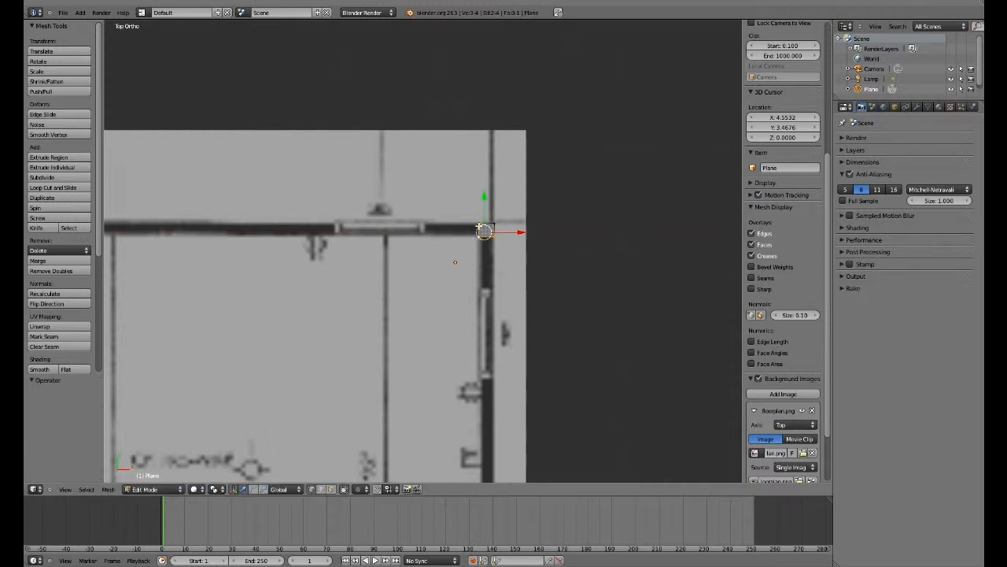
pyautogui.moveTo(484, 230); pyautogui.dragTo(497, 250, button='middle')
pyautogui.keyDown('shift'); pyautogui.rightClick(497, 250); pyautogui.keyUp('shift')
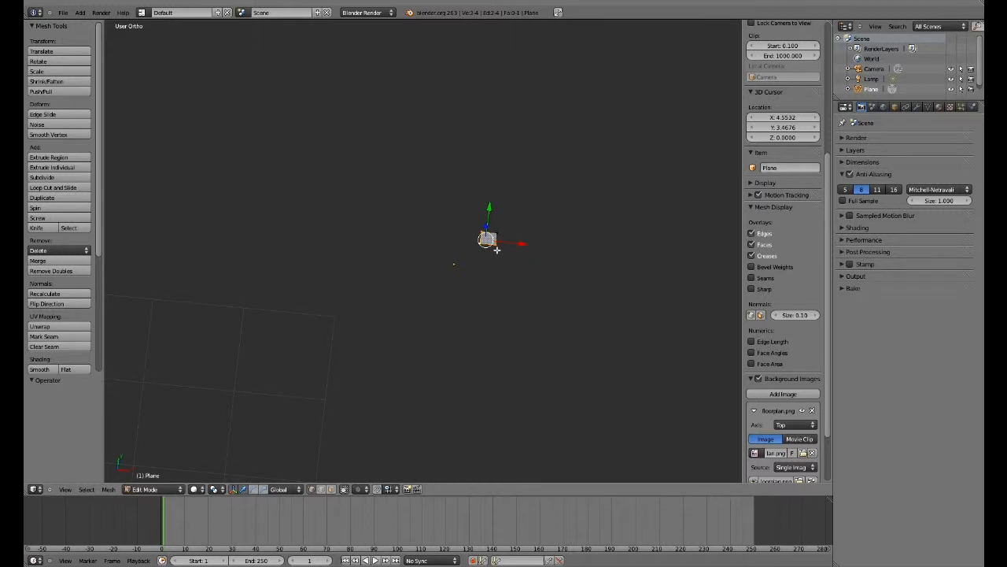
pyautogui.press('KP_7')
# Step: Move the corner square's two lower vertices up another 0.0165 along Y to match the upper wall's thickness
pyautogui.rightClick(479, 223)
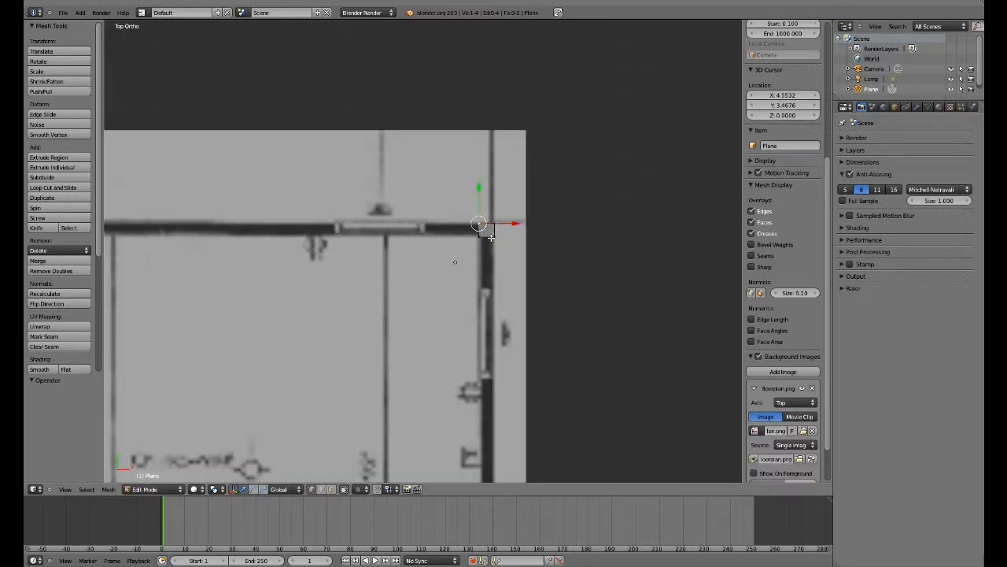
pyautogui.keyDown('shift'); pyautogui.rightClick(479, 237); pyautogui.keyUp('shift')
pyautogui.keyDown('shift'); pyautogui.rightClick(494, 237); pyautogui.keyUp('shift')
pyautogui.keyDown('shift'); pyautogui.rightClick(478, 222); pyautogui.keyUp('shift')
pyautogui.press('g')
pyautogui.press('y')
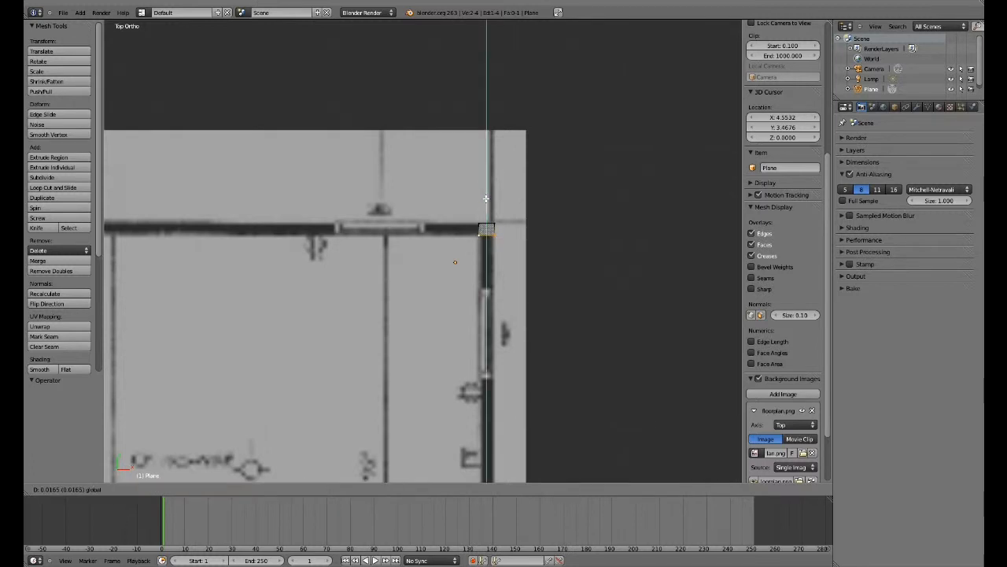
pyautogui.click(486, 199)
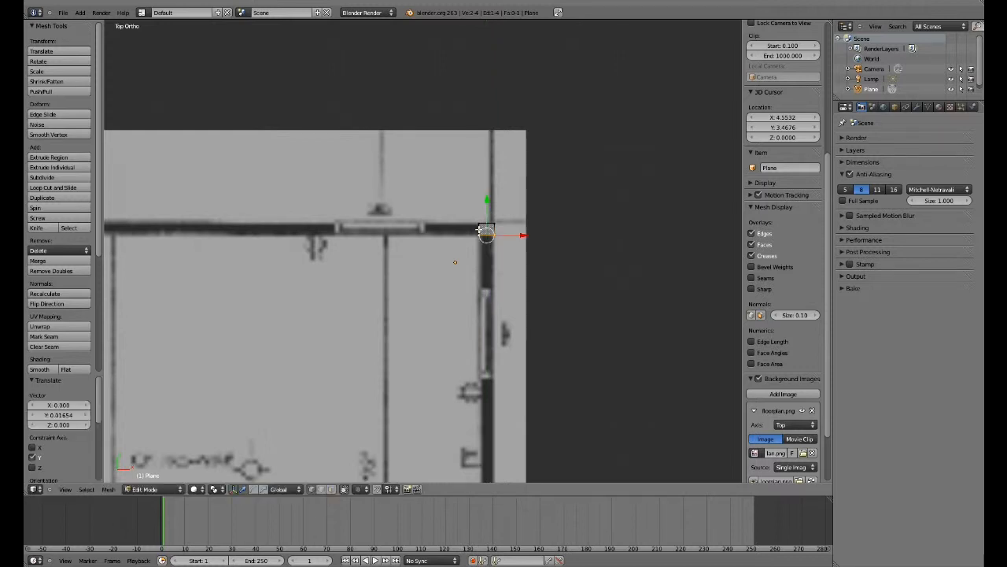
# Step: Extrude the corner square's left edge -3.081 along X over the upper exterior wall
pyautogui.rightClick(478, 227)
pyautogui.keyDown('shift'); pyautogui.rightClick(479, 234); pyautogui.keyUp('shift')
pyautogui.scroll(-2, 303, 239)
pyautogui.keyDown('shift'); pyautogui.moveTo(294, 240); pyautogui.dragTo(466, 242, button='middle'); pyautogui.keyUp('shift')
pyautogui.press('g')
pyautogui.press('x')
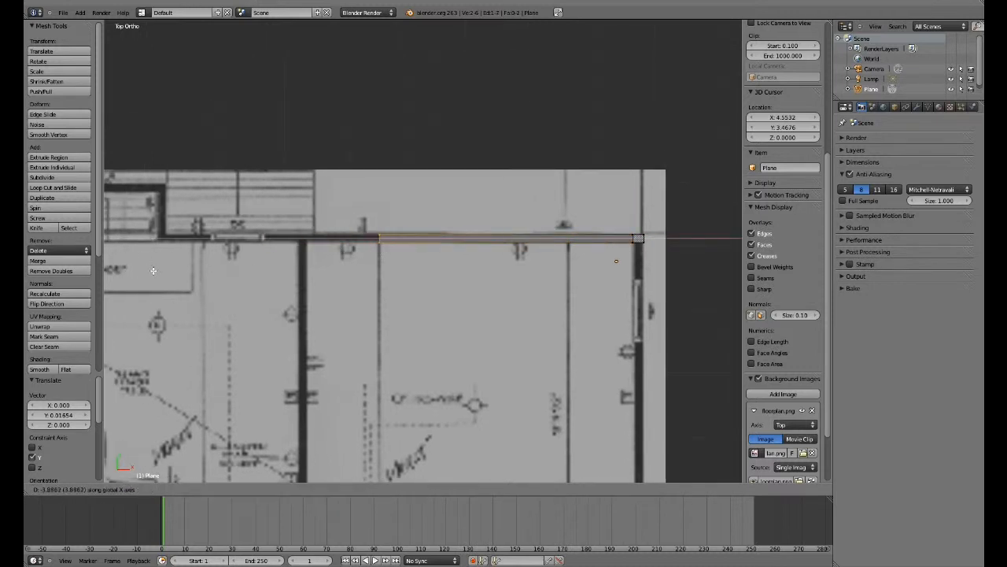
pyautogui.click(189, 268)
# Step: Move the extruded wall end -4.391 along X to the fireplace recess, switch to wireframe display and deselect everything
pyautogui.press('e')
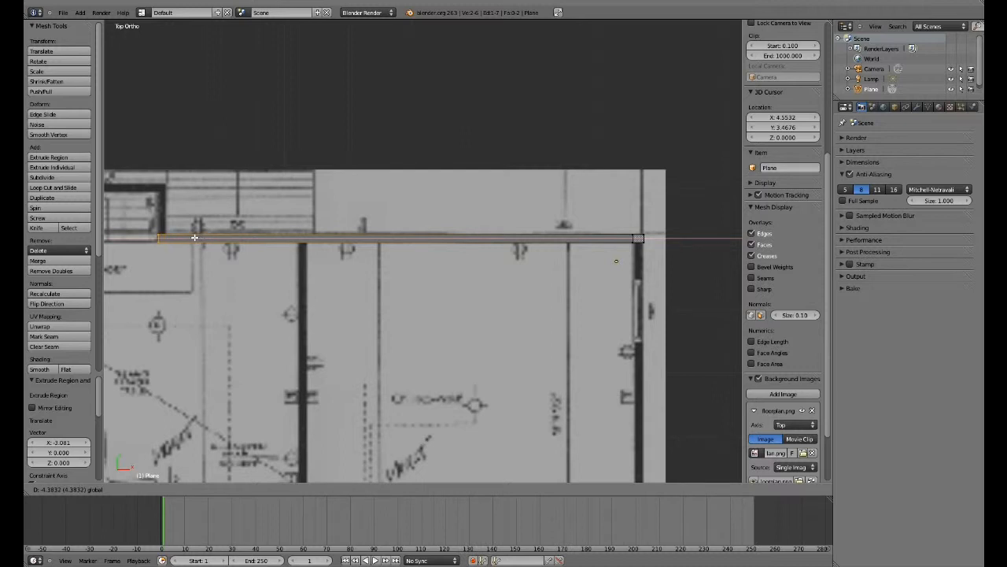
pyautogui.click(195, 237)
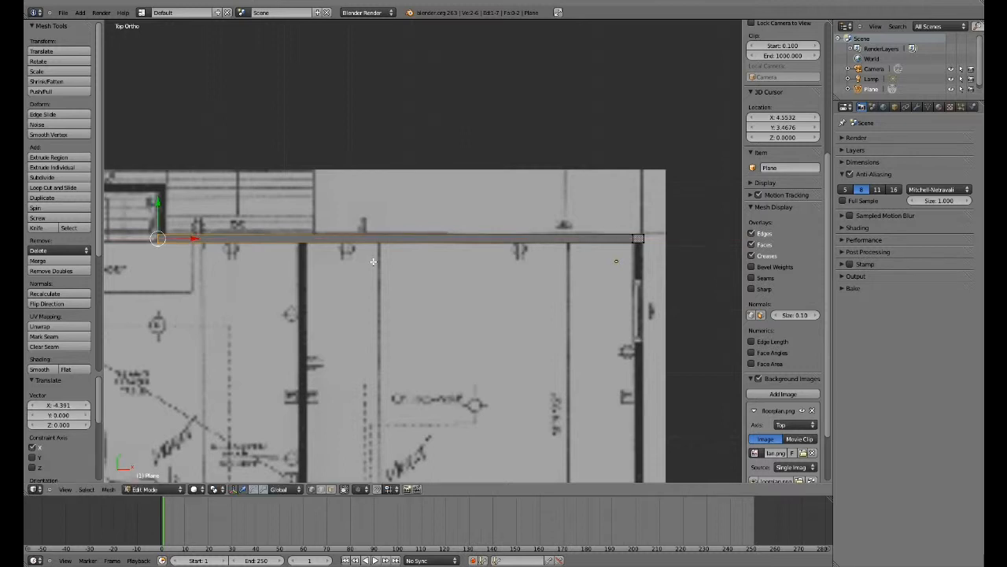
pyautogui.press('z')
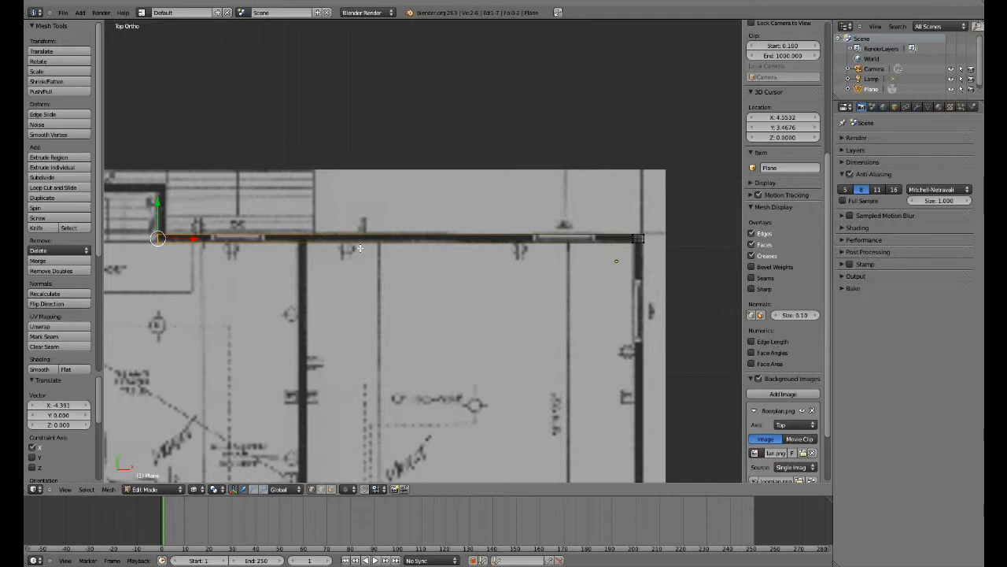
pyautogui.press('a')
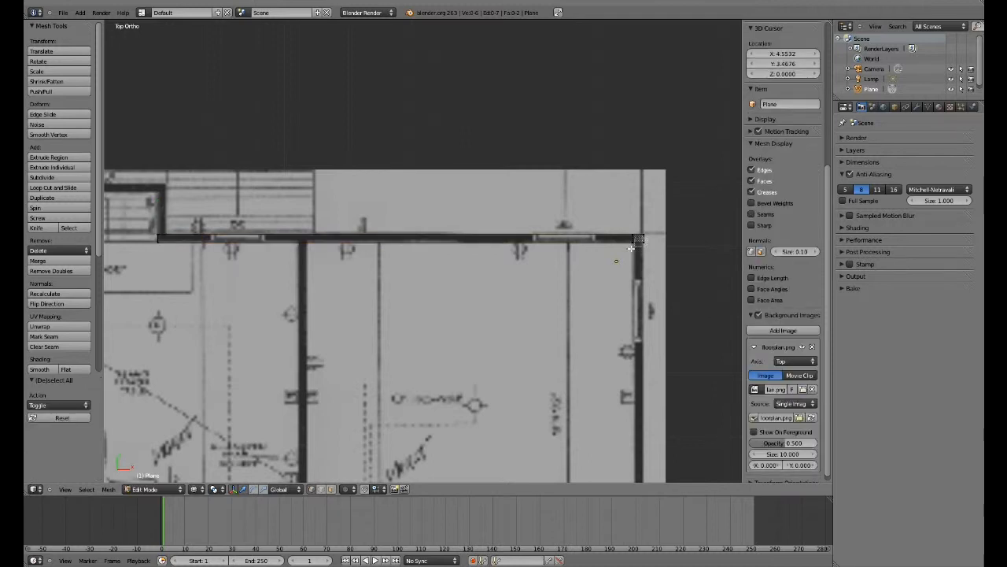
# Step: Extrude the corner square's lower edge -1.453 along Y over the right exterior wall, and move its end a further -4.296 to the bathroom window
pyautogui.moveTo(630, 248); pyautogui.dragTo(630, 249)
pyautogui.keyDown('shift'); pyautogui.moveTo(663, 306); pyautogui.dragTo(551, 63, button='middle'); pyautogui.keyUp('shift')
pyautogui.keyDown('shift'); pyautogui.moveTo(567, 164); pyautogui.dragTo(558, 254, button='middle'); pyautogui.keyUp('shift')
pyautogui.keyDown('shift'); pyautogui.moveTo(527, 362); pyautogui.dragTo(531, 337, button='middle'); pyautogui.keyUp('shift')
pyautogui.press('e')
pyautogui.press('y')
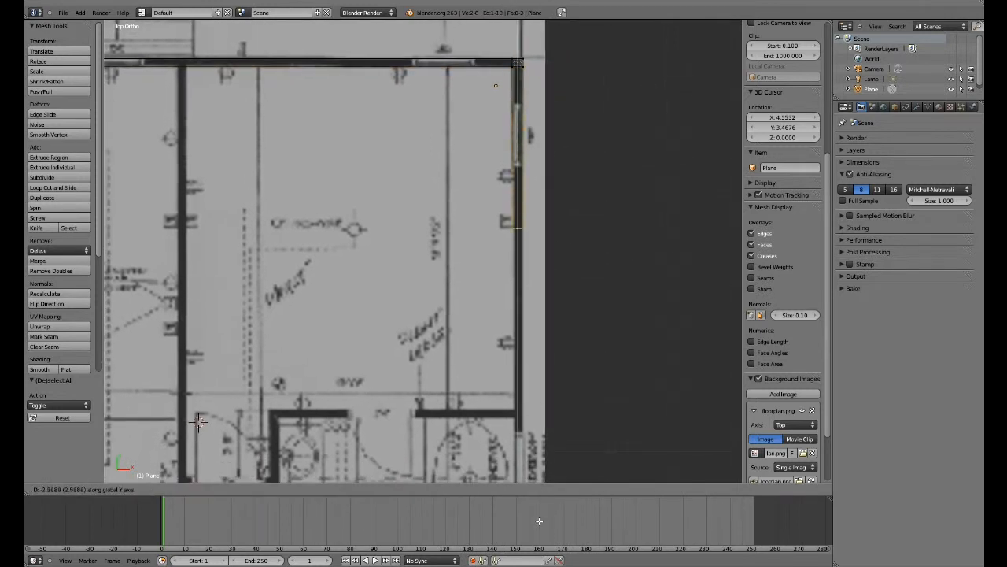
pyautogui.click(554, 439)
pyautogui.press('e')
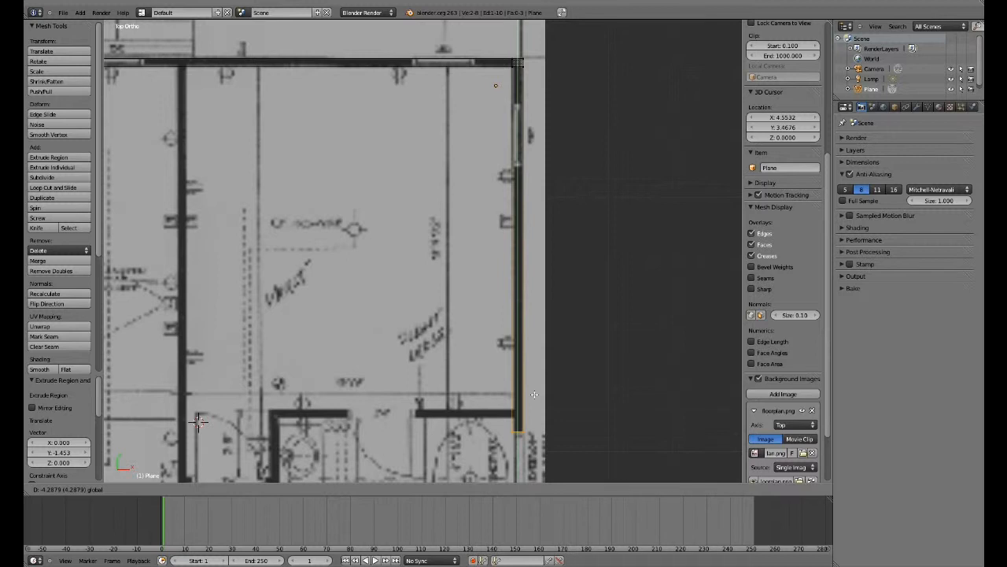
pyautogui.click(535, 394)
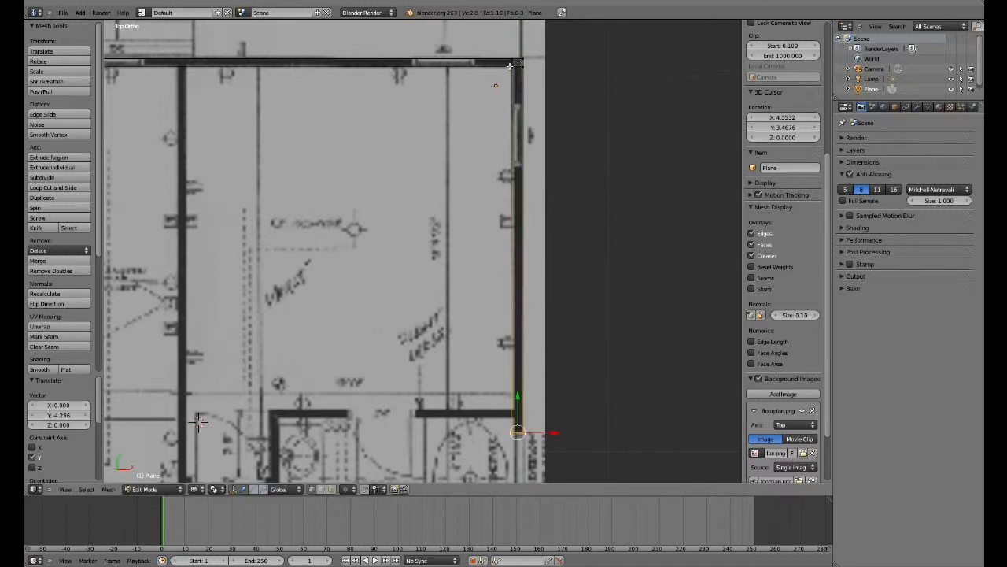
# Step: Move the right wall's inner-side vertices 0.0318 along X to match the wall thickness, and deselect everything
pyautogui.rightClick(511, 59)
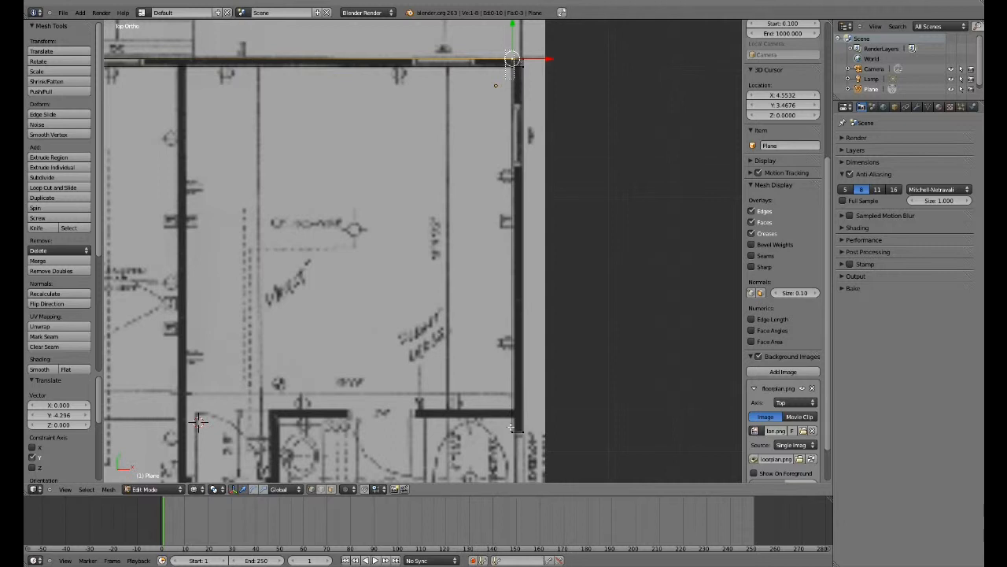
pyautogui.moveTo(511, 427); pyautogui.dragTo(517, 442)
pyautogui.press('g')
pyautogui.press('x')
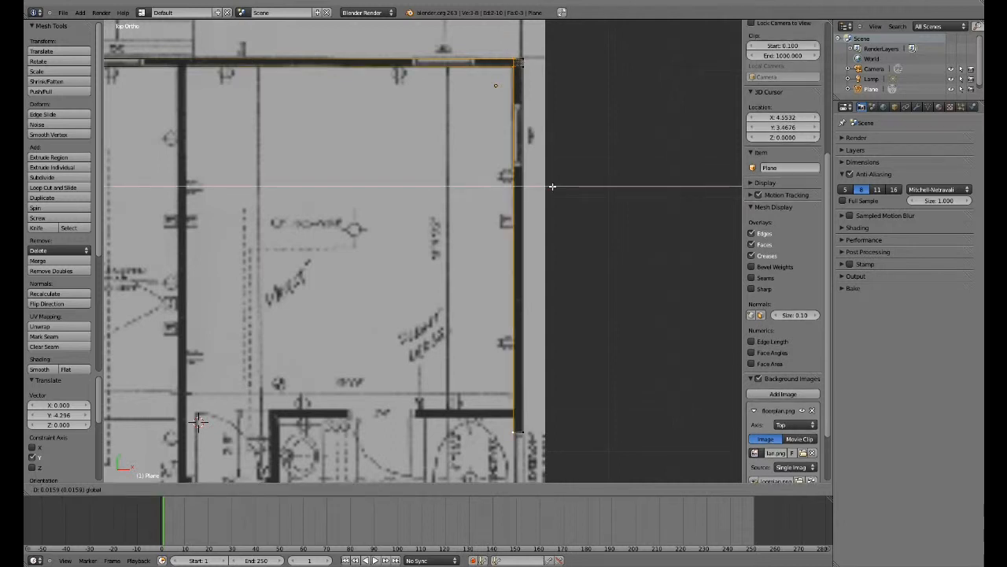
pyautogui.click(541, 270)
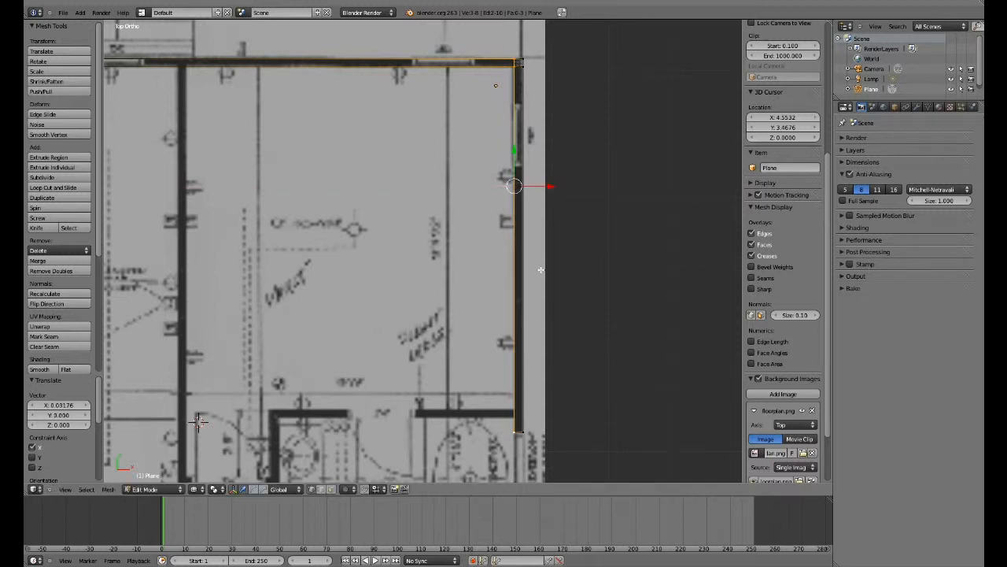
pyautogui.press('a')
# Step: Move the lower end of the right exterior wall strip -5.789 along Y, past the closet wall
pyautogui.keyDown('shift'); pyautogui.moveTo(476, 352); pyautogui.dragTo(492, 159, button='middle'); pyautogui.keyUp('shift')
pyautogui.keyDown('shift'); pyautogui.moveTo(632, 261); pyautogui.dragTo(485, 453, button='middle'); pyautogui.keyUp('shift')
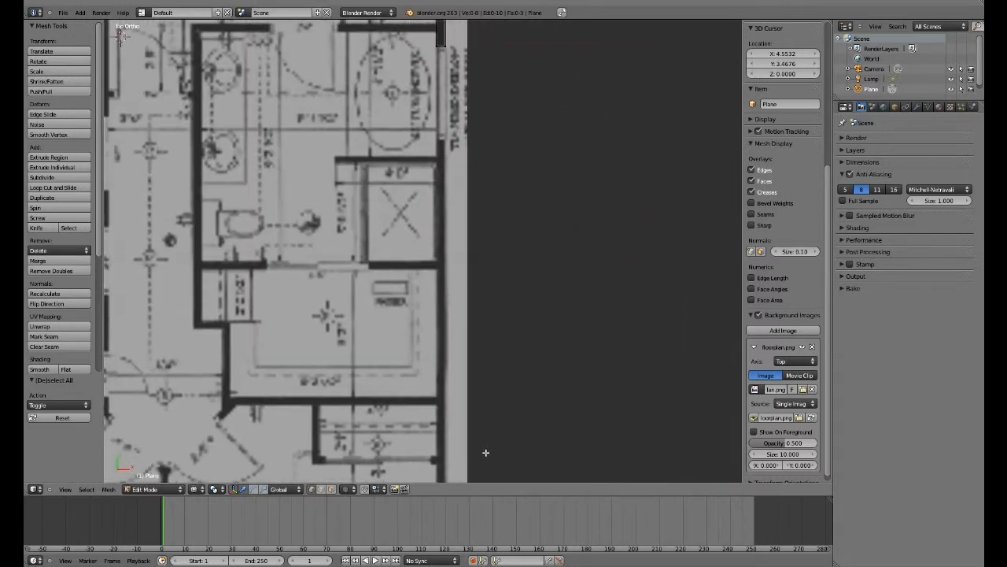
pyautogui.moveTo(507, 163)
pyautogui.keyDown('shift'); pyautogui.mouseDown(button='middle')
pyautogui.moveTo(528, 221)
pyautogui.moveTo(525, 294)
pyautogui.mouseUp(button='middle'); pyautogui.keyUp('shift')
pyautogui.press('b')
pyautogui.moveTo(483, 168); pyautogui.dragTo(409, 233)
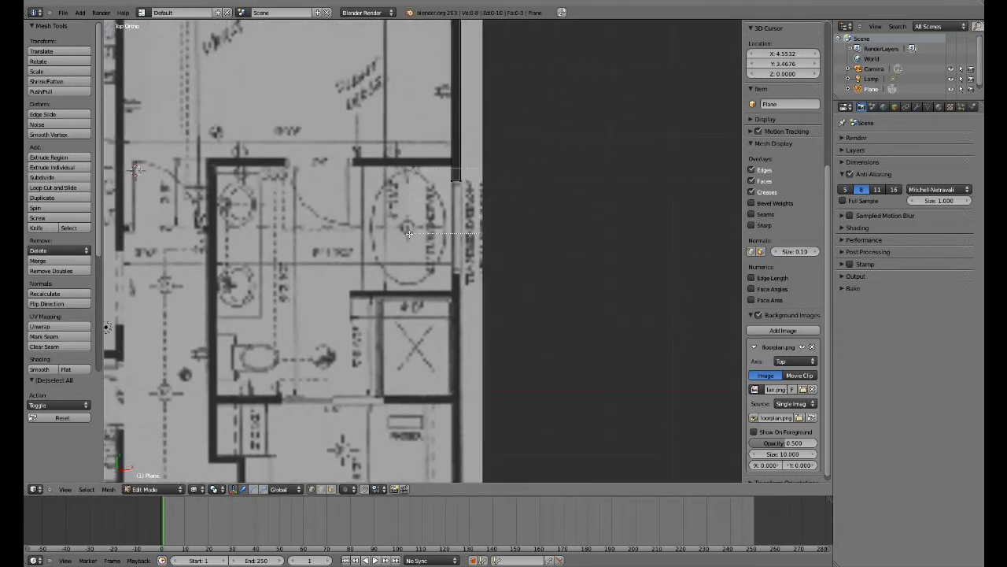
pyautogui.moveTo(410, 234)
pyautogui.mouseDown(button='middle')
pyautogui.moveTo(499, 364)
pyautogui.moveTo(500, 382)
pyautogui.moveTo(591, 219)
pyautogui.mouseUp(button='middle')
pyautogui.press('KP_7')
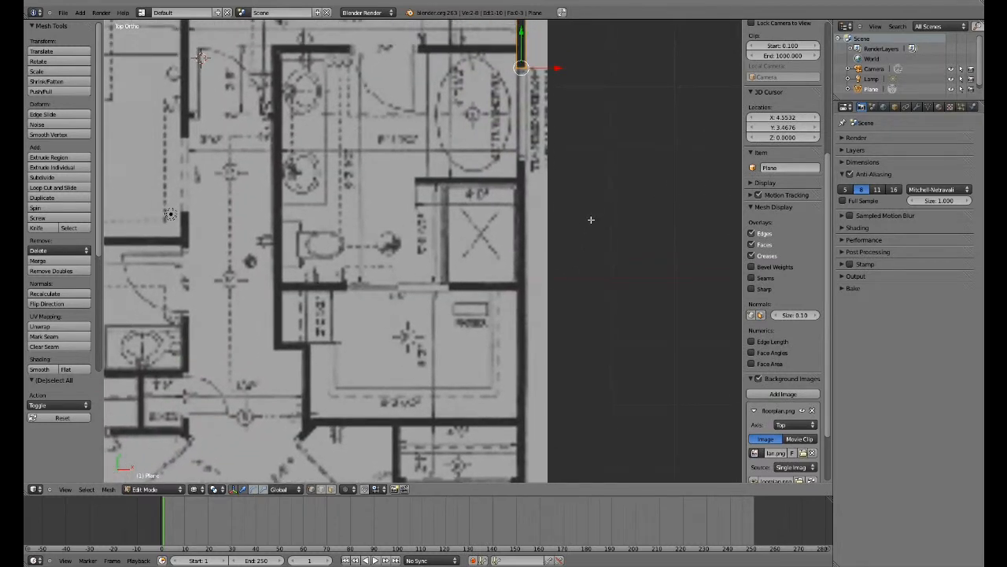
pyautogui.press('e')
pyautogui.press('y')
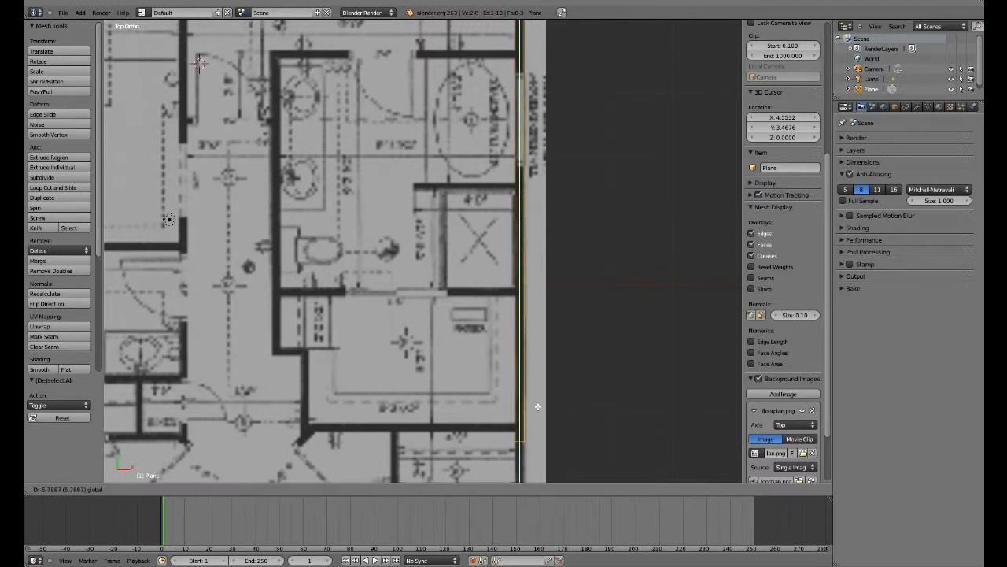
pyautogui.click(539, 407)
# Step: Move the right wall strip's lower end a further -4.908 along Y to the lower-right corner of the house
pyautogui.keyDown('shift'); pyautogui.moveTo(568, 123); pyautogui.dragTo(510, 287, button='middle'); pyautogui.keyUp('shift')
pyautogui.scroll(-2, 511, 286)
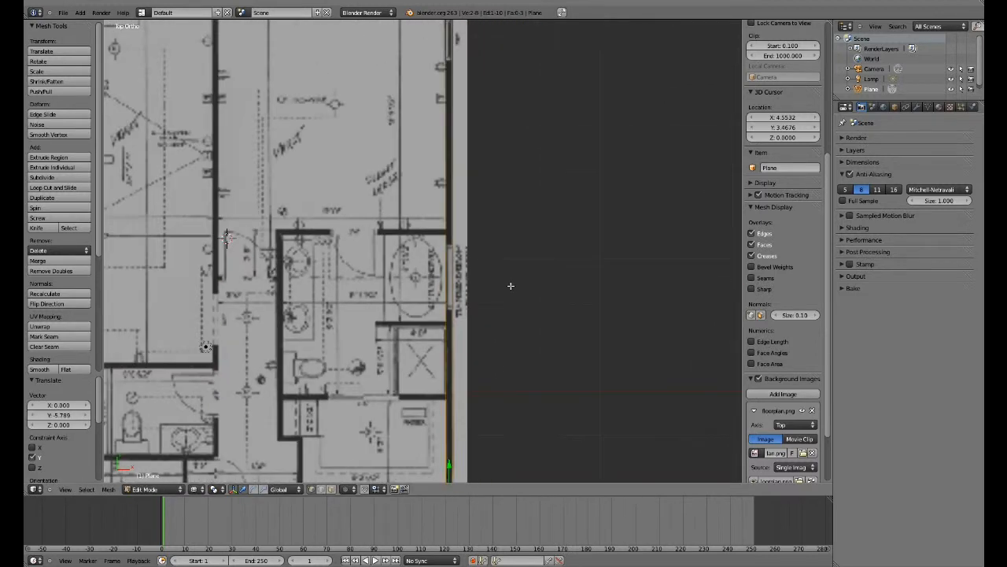
pyautogui.scroll(-2, 511, 286)
pyautogui.keyDown('shift'); pyautogui.moveTo(534, 347); pyautogui.dragTo(633, 185, button='middle'); pyautogui.keyUp('shift')
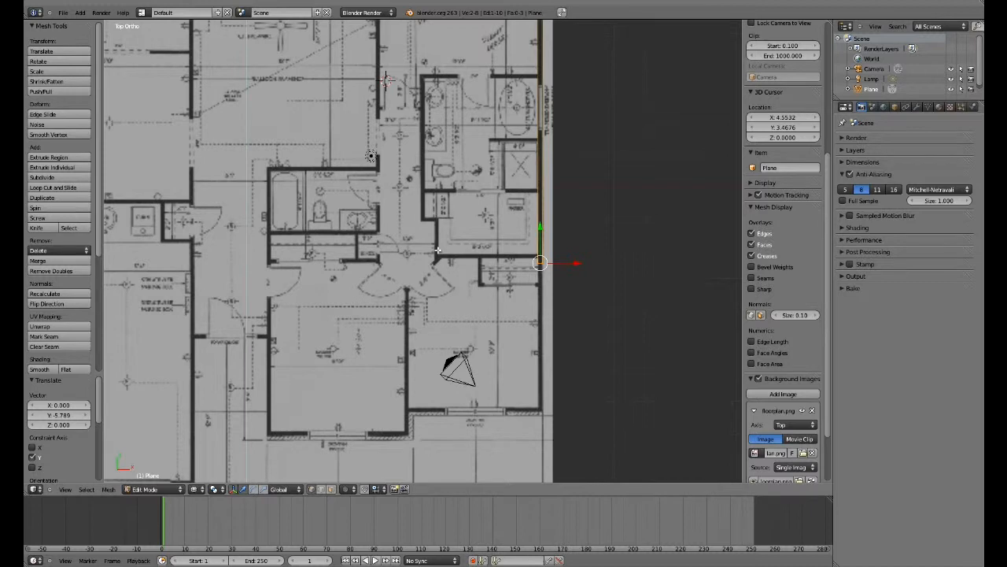
pyautogui.scroll(-2, 438, 251)
pyautogui.press('g')
pyautogui.press('y')
pyautogui.click(508, 403)
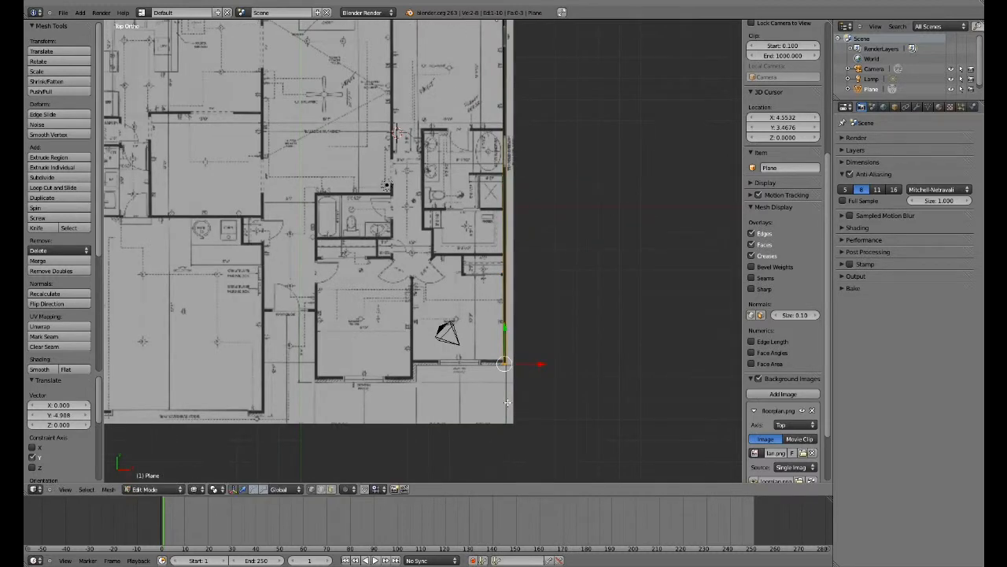
# Step: Move the lower end of the right exterior wall strip 0.04764 along Y to the inner side of the lower wall, and deselect everything
pyautogui.scroll(3, 508, 403)
pyautogui.keyDown('shift'); pyautogui.moveTo(507, 403); pyautogui.dragTo(424, 233, button='middle'); pyautogui.keyUp('shift')
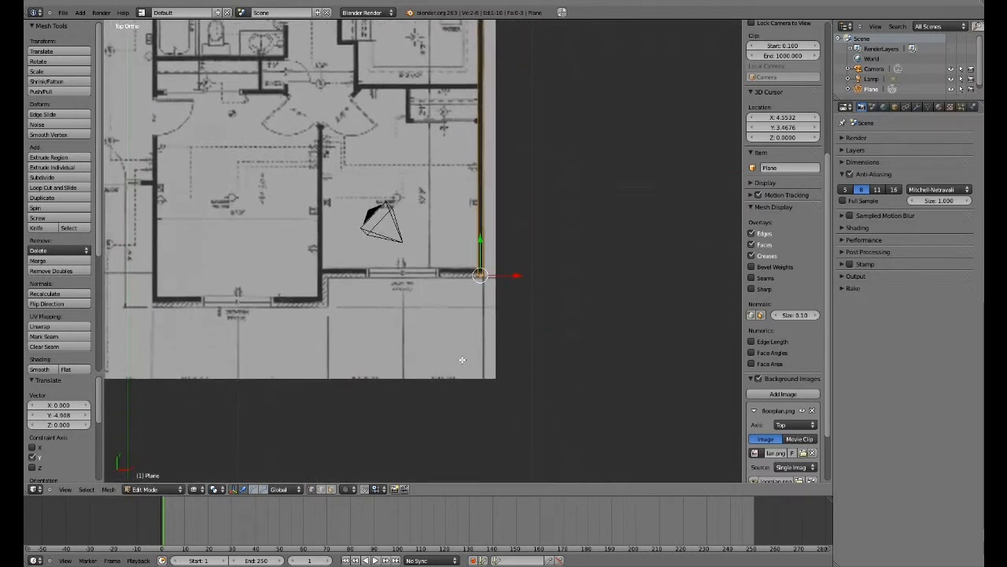
pyautogui.scroll(2, 462, 359)
pyautogui.press('g')
pyautogui.press('y')
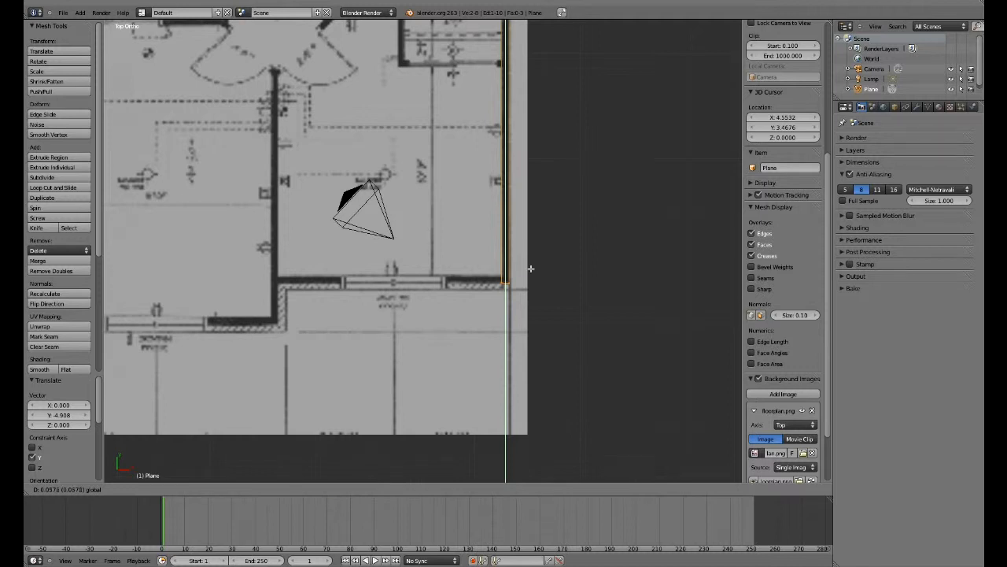
pyautogui.click(530, 268)
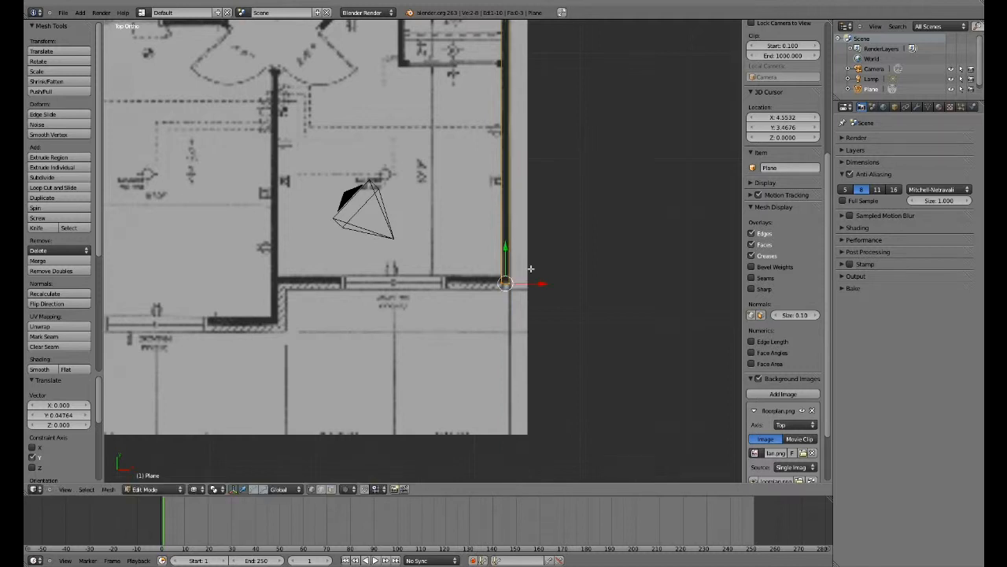
pyautogui.press('a')
# Step: Add a loop cut across the lower section of the right wall strip and move it down along Y to near the strip's lower end
pyautogui.hotkey('ctrl', 'r')
pyautogui.click(510, 277)
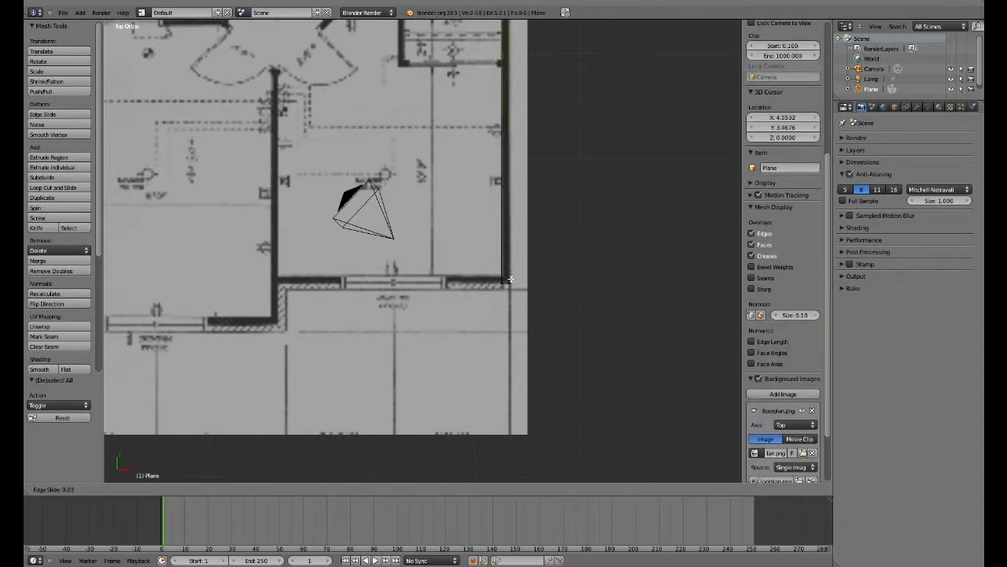
pyautogui.click(587, 455)
pyautogui.keyDown('shift'); pyautogui.moveTo(535, 112); pyautogui.dragTo(531, 168, button='middle'); pyautogui.keyUp('shift')
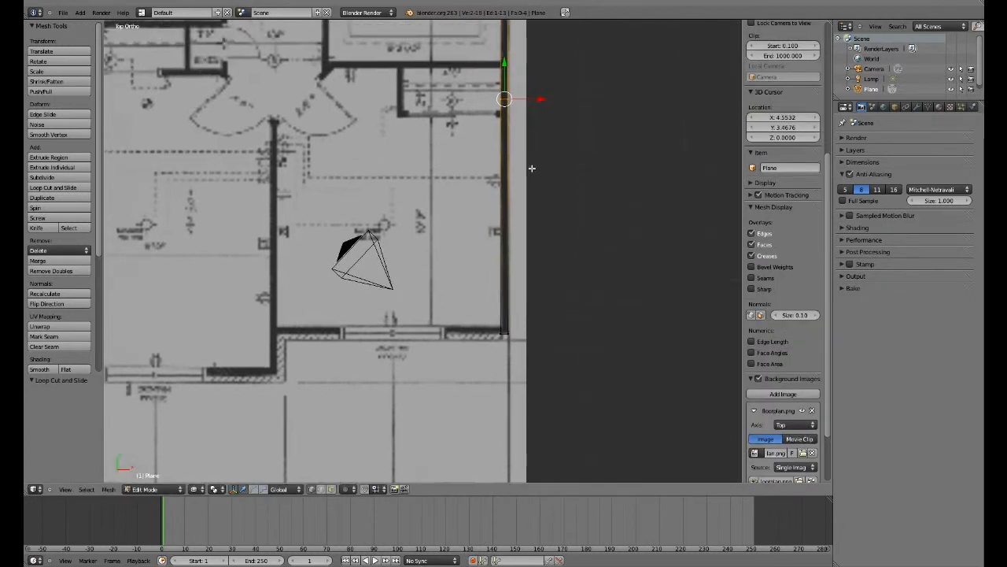
pyautogui.moveTo(504, 89); pyautogui.dragTo(526, 299)
# Step: Move the right wall strip's end vertices down along Y to the outer face of the lower exterior wall, forming a corner square
pyautogui.press('a')
pyautogui.press('b')
pyautogui.moveTo(514, 335); pyautogui.dragTo(495, 355)
pyautogui.moveTo(504, 304); pyautogui.dragTo(504, 310)
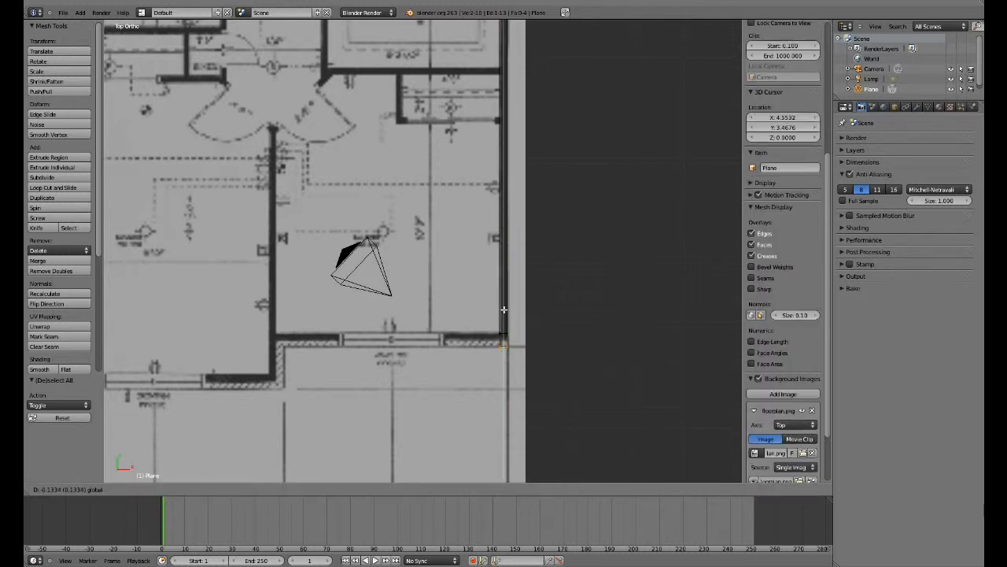
pyautogui.moveTo(504, 309); pyautogui.dragTo(504, 356)
# Step: Extrude the inner side edge of the lower-right corner square -4.345 along X over the lower exterior wall to the wall jog
pyautogui.press('a')
pyautogui.press('b')
pyautogui.press('g')
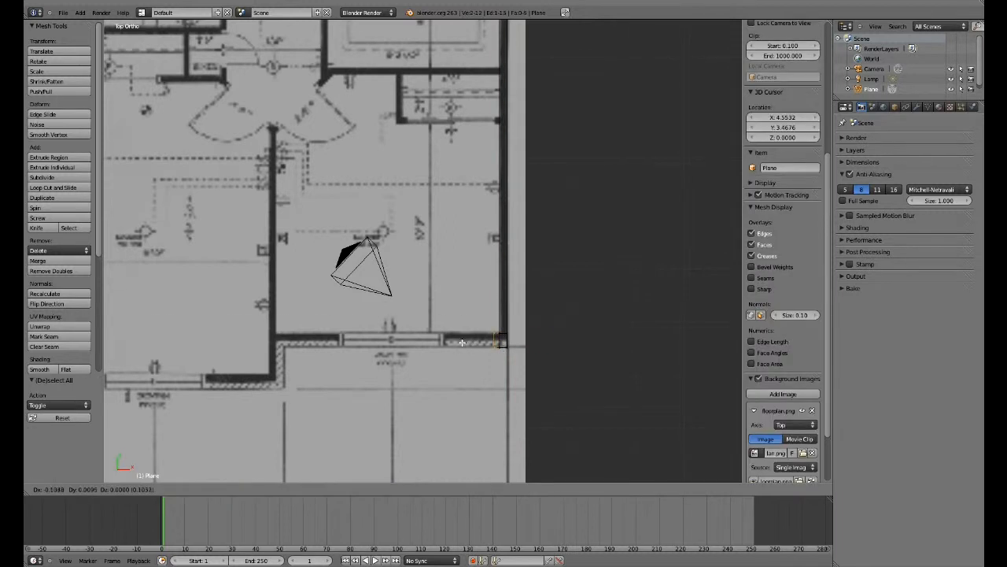
pyautogui.press('x')
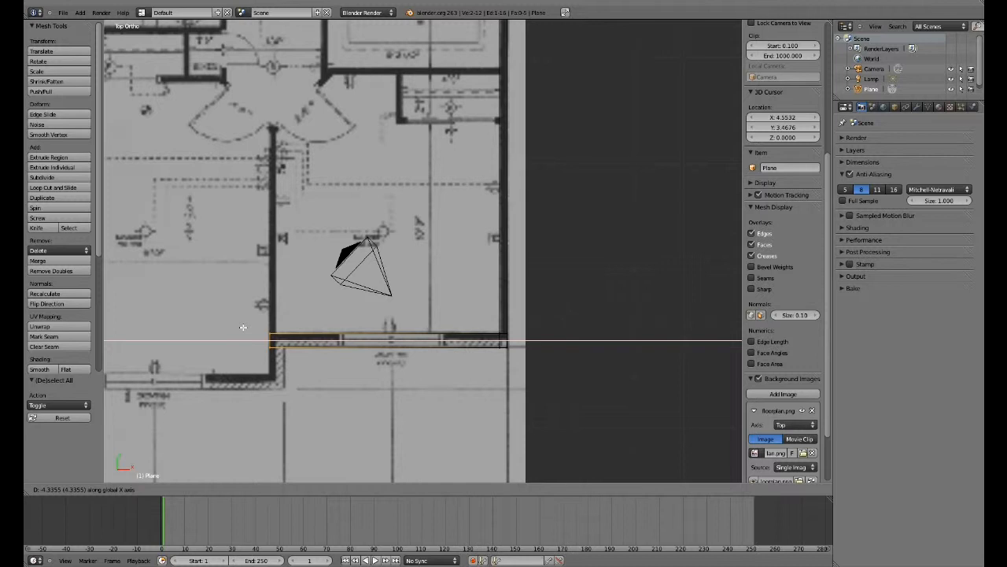
pyautogui.click(243, 328)
# Step: Add a loop cut near the left end of the lower wall strip at the jog wall's thickness, and deselect everything
pyautogui.hotkey('ctrl', 'r')
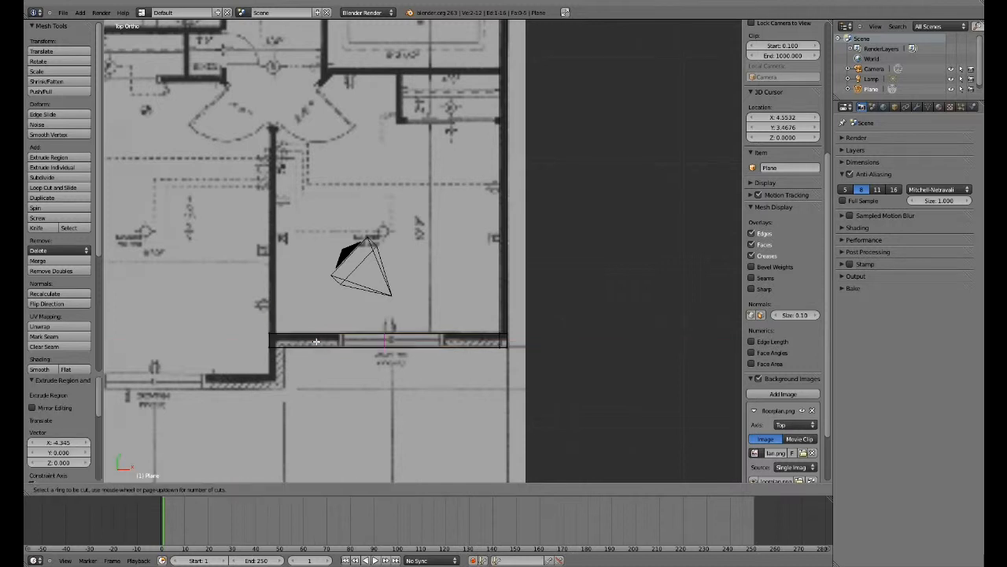
pyautogui.click(328, 342)
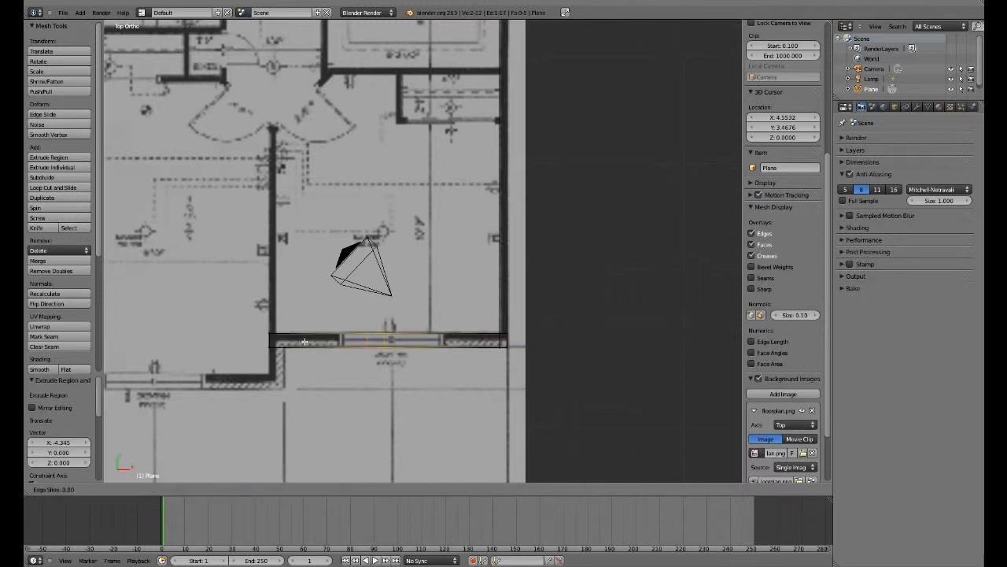
pyautogui.click(227, 337)
pyautogui.press('a')
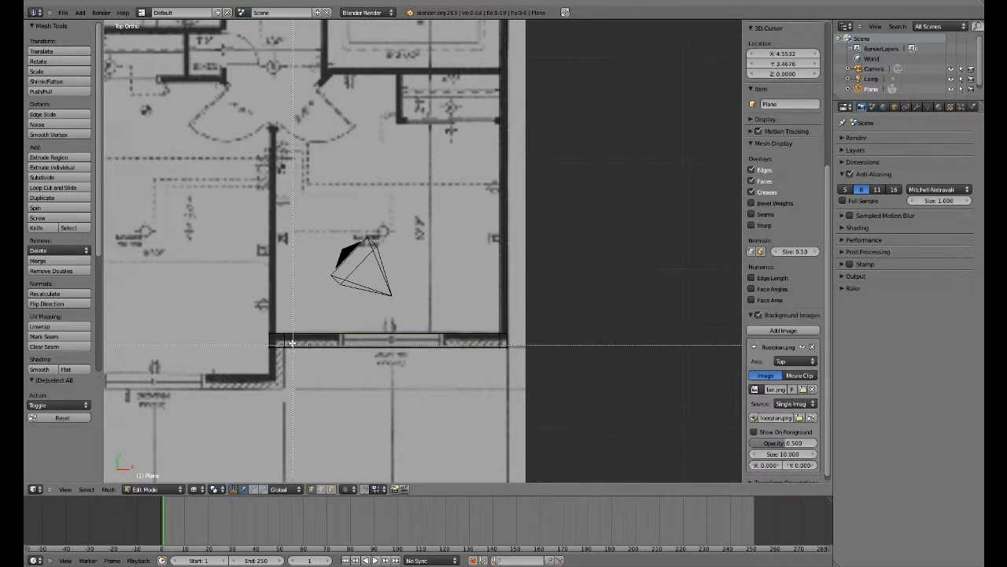
# Step: Extrude the lower edge of the jog square -0.791 along Y to the outer corner of the neighbouring bedroom
pyautogui.moveTo(292, 342); pyautogui.dragTo(260, 364)
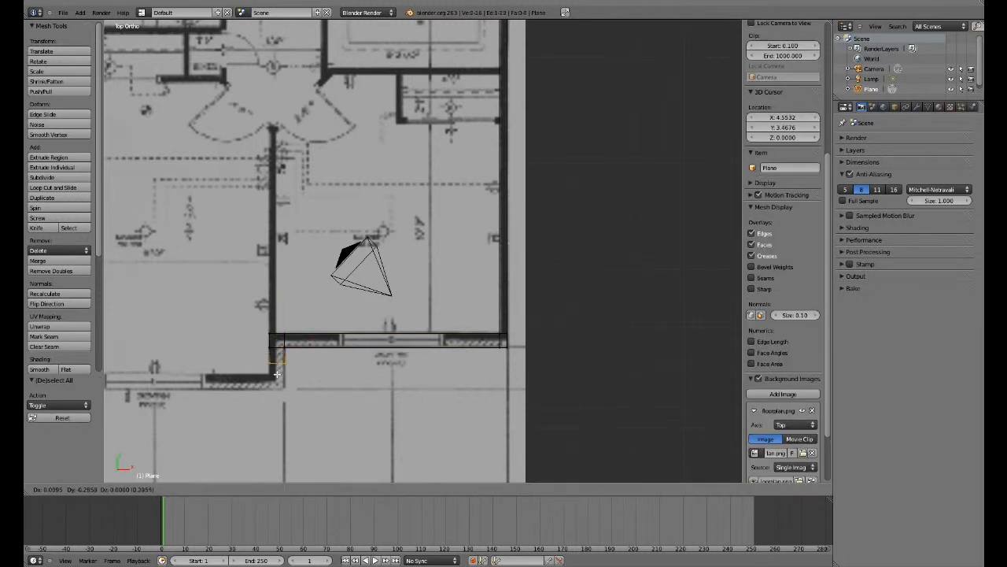
pyautogui.press('e')
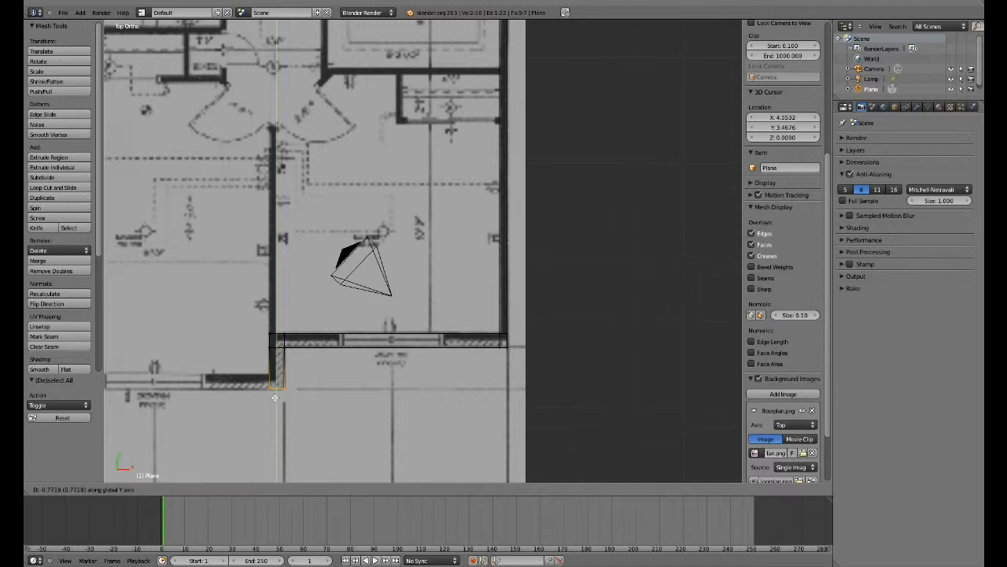
pyautogui.click(274, 397)
# Step: Add a loop cut across the short jog wall in top view, level with the inner face of the bedroom's window wall, and deselect everything
pyautogui.moveTo(274, 399); pyautogui.dragTo(522, 218, button='middle')
pyautogui.press('KP_7')
pyautogui.scroll(5, 522, 218)
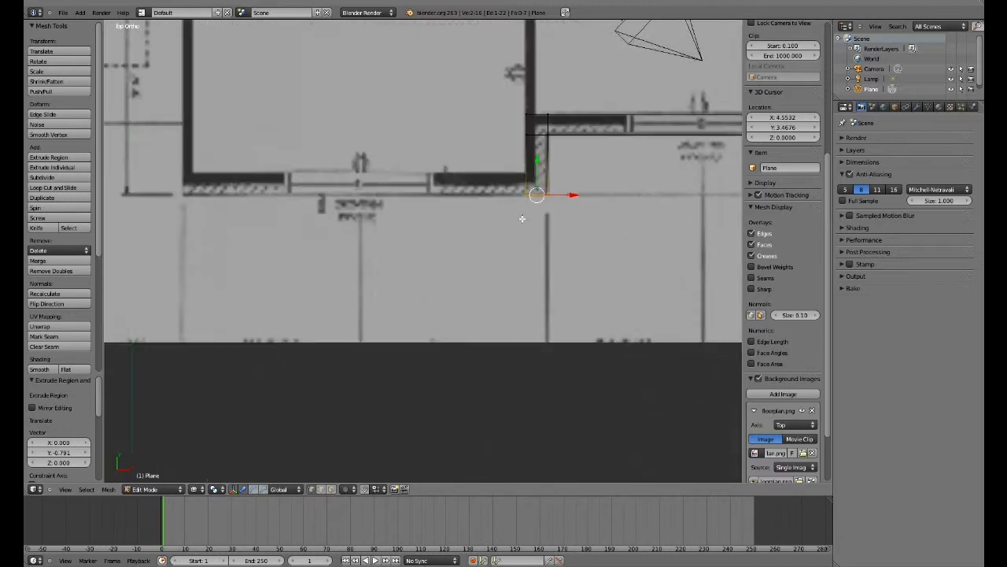
pyautogui.scroll(2, 522, 218)
pyautogui.keyDown('shift'); pyautogui.moveTo(530, 288); pyautogui.dragTo(447, 454, button='middle'); pyautogui.keyUp('shift')
pyautogui.scroll(-8, 537, 250)
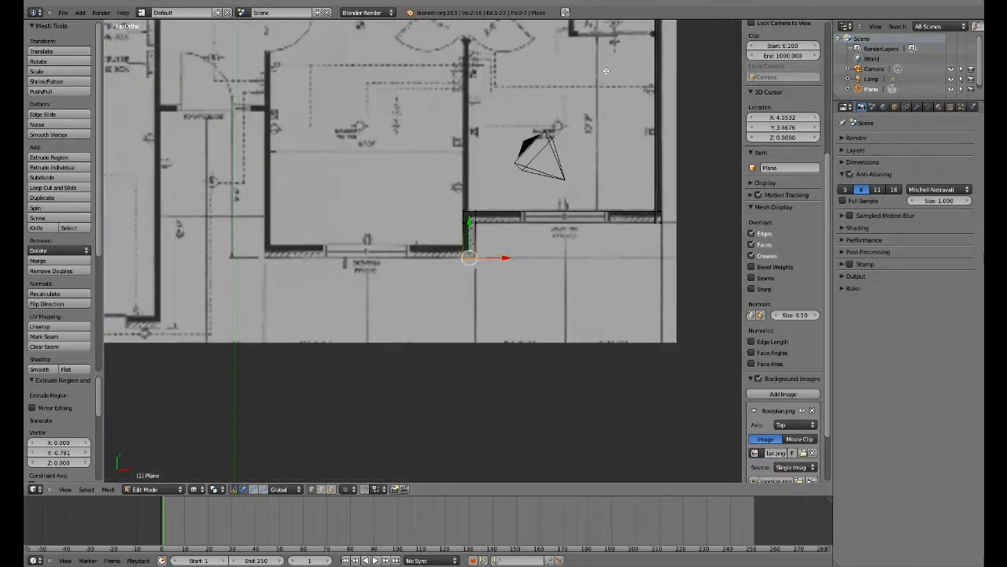
pyautogui.scroll(-2, 605, 73)
pyautogui.keyDown('shift'); pyautogui.moveTo(560, 110); pyautogui.dragTo(606, 259, button='middle'); pyautogui.keyUp('shift')
pyautogui.scroll(2, 480, 430)
pyautogui.keyDown('shift'); pyautogui.moveTo(547, 386); pyautogui.dragTo(561, 229, button='middle'); pyautogui.keyUp('shift')
pyautogui.scroll(1, 561, 229)
pyautogui.scroll(2, 554, 325)
pyautogui.hotkey('ctrl', 'r')
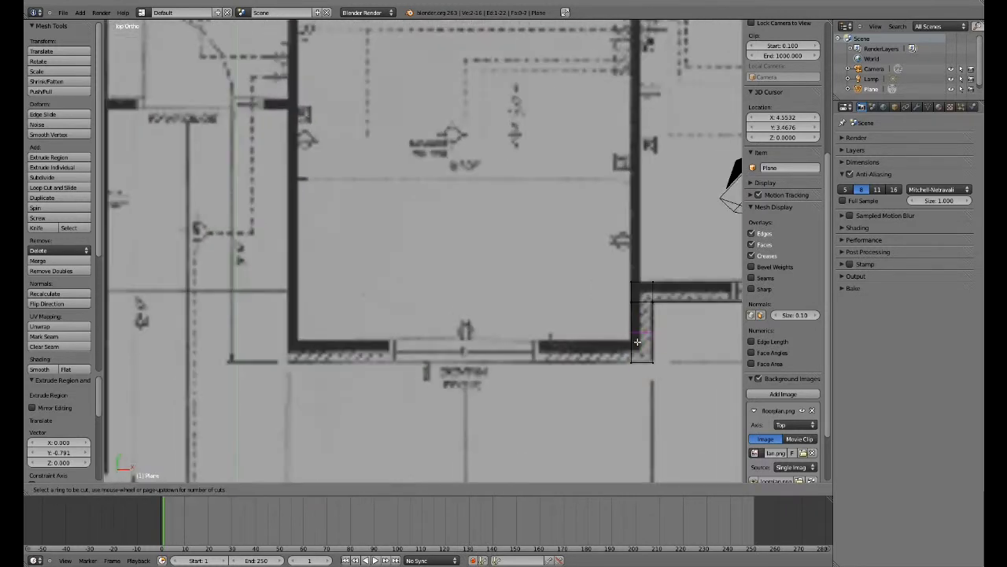
pyautogui.click(645, 339)
pyautogui.click(645, 345)
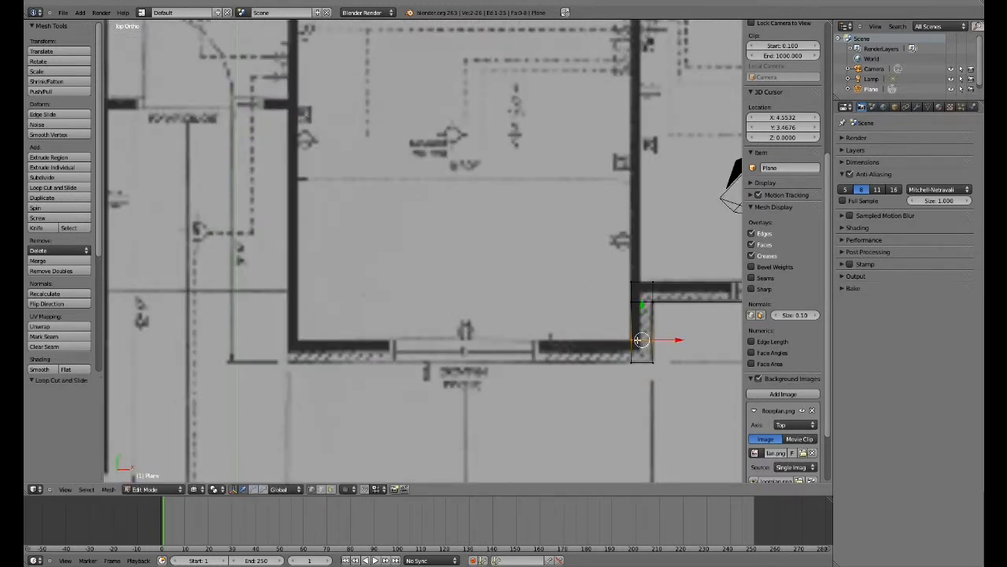
pyautogui.press('a')
# Step: Extrude the left edge of the jog's lower square -4.513 along X over the bedroom's window wall to its left corner
pyautogui.rightClick(617, 391)
pyautogui.press('e')
pyautogui.press('x')
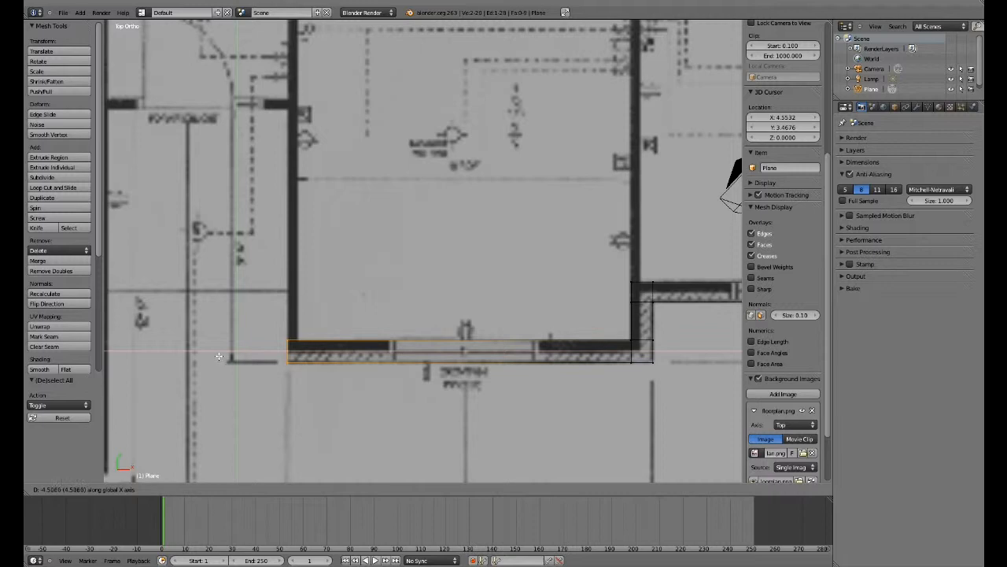
pyautogui.click(217, 355)
# Step: Add a loop cut near the left end of the window wall strip, matching the bedroom's left wall thickness, and deselect everything
pyautogui.scroll(-5, 236, 359)
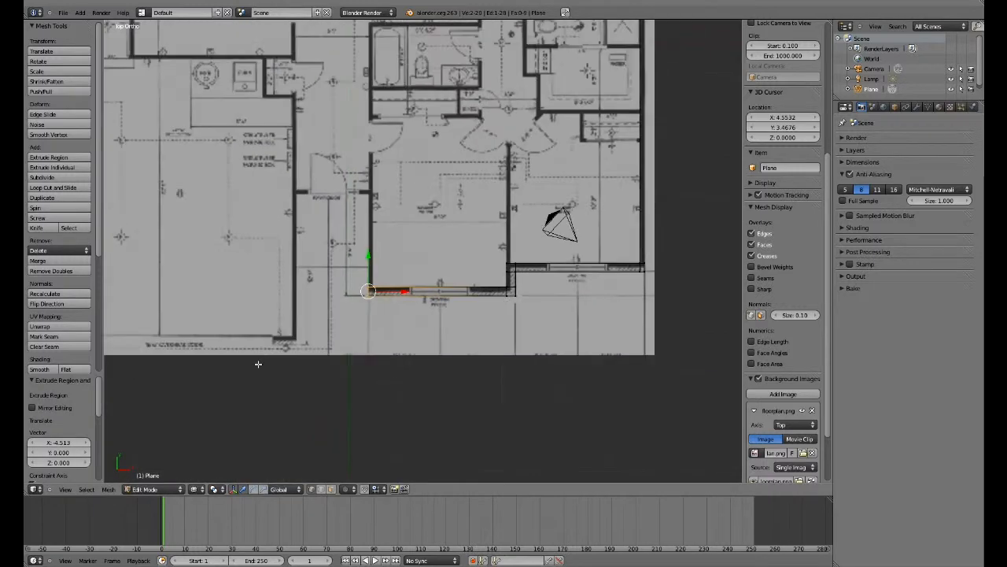
pyautogui.scroll(-2, 258, 364)
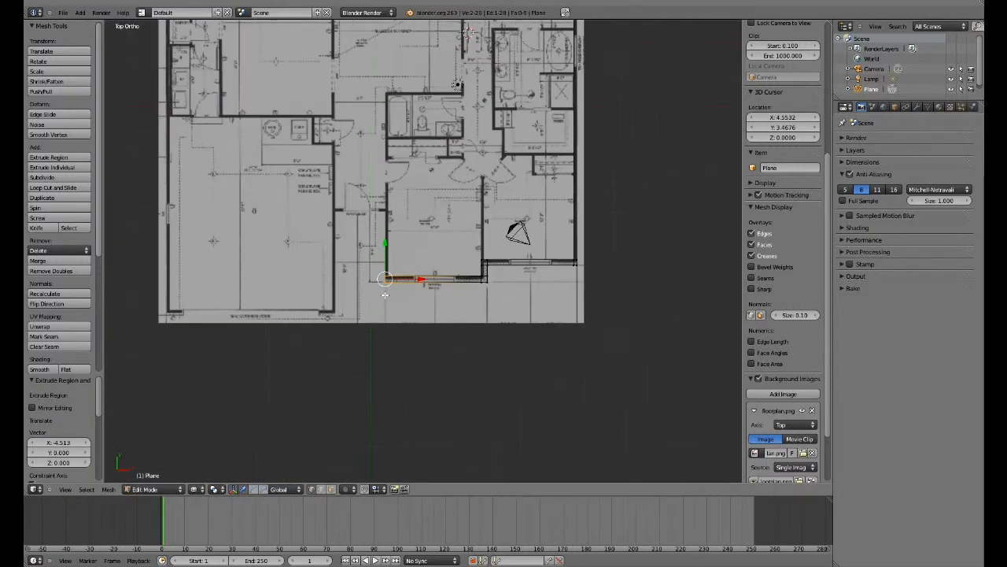
pyautogui.scroll(5, 400, 294)
pyautogui.scroll(4, 400, 294)
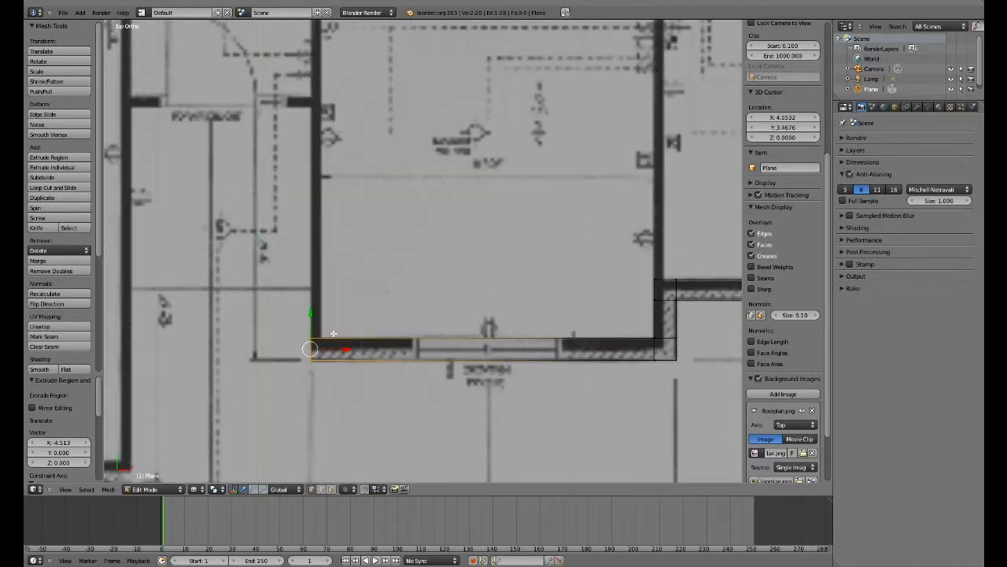
pyautogui.keyDown('shift'); pyautogui.moveTo(404, 310); pyautogui.dragTo(411, 308, button='middle'); pyautogui.keyUp('shift')
pyautogui.hotkey('ctrl', 'r')
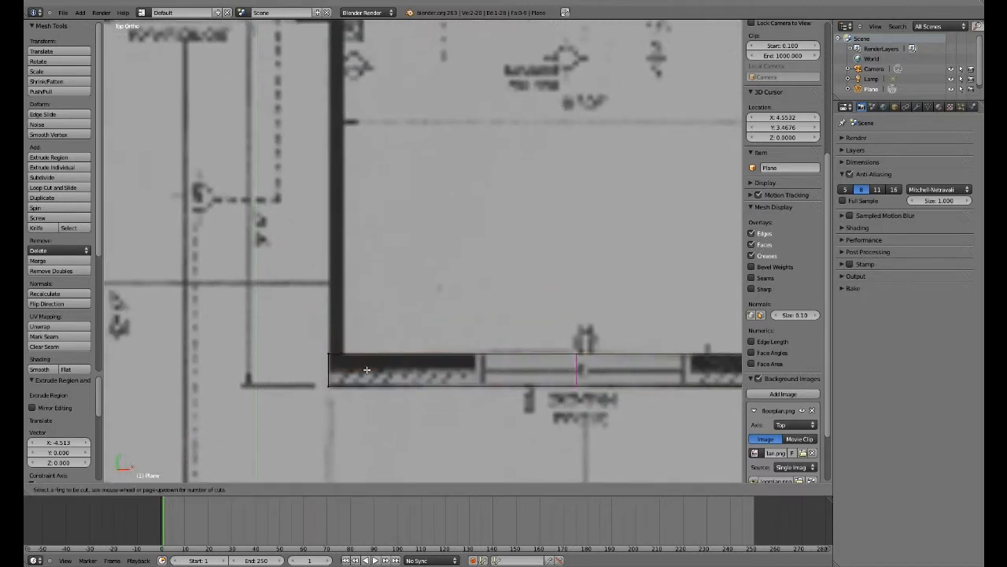
pyautogui.click(360, 370)
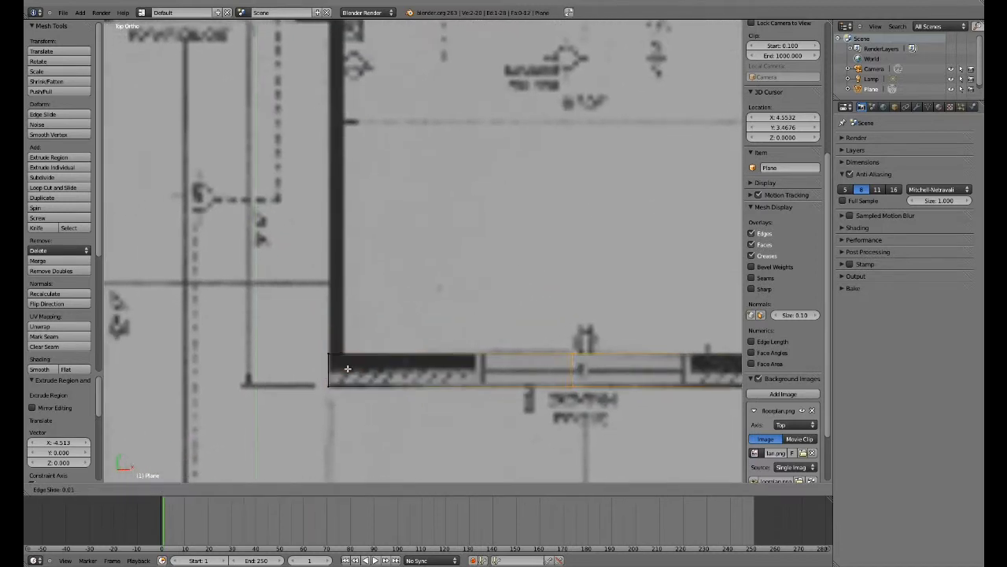
pyautogui.click(126, 368)
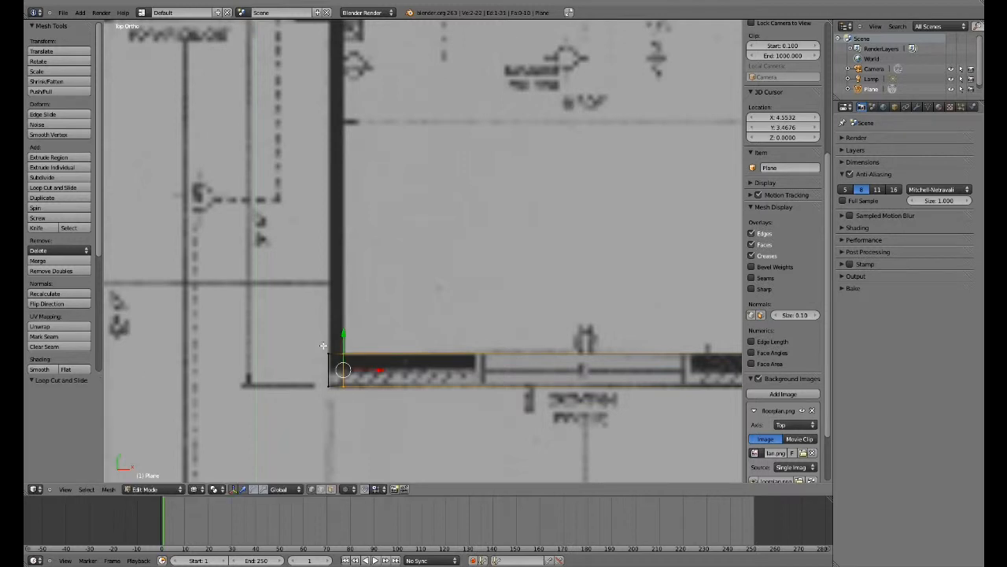
pyautogui.press('a')
# Step: Extrude the upper edge of the bedroom's lower-left corner square 2.573 along Y over the left wall
pyautogui.press('b')
pyautogui.moveTo(363, 352); pyautogui.dragTo(363, 361)
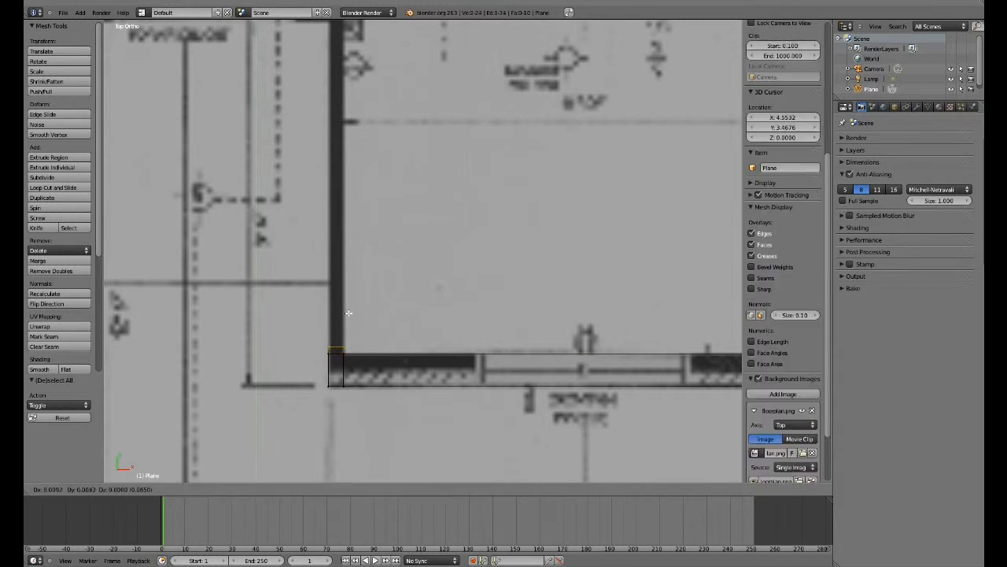
pyautogui.press('e')
pyautogui.press('y')
pyautogui.click(375, 55)
# Step: Move the upper end of the bedroom's left wall strip 1.829 along Y to the door opening, and adjust it by a further 0.009528
pyautogui.scroll(-2, 390, 132)
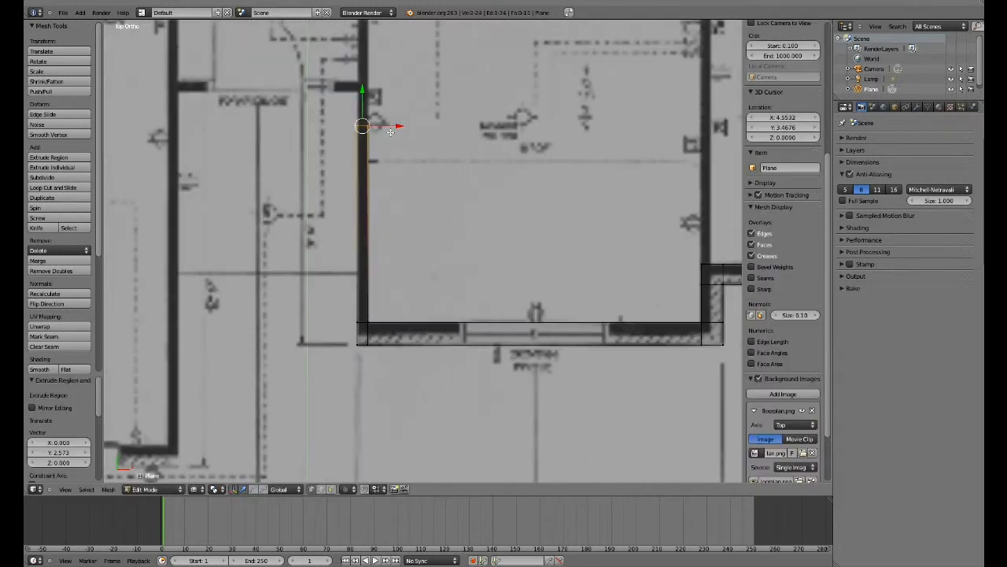
pyautogui.scroll(-2, 391, 132)
pyautogui.keyDown('shift'); pyautogui.moveTo(429, 104); pyautogui.dragTo(435, 266, button='middle'); pyautogui.keyUp('shift')
pyautogui.press('e')
pyautogui.press('y')
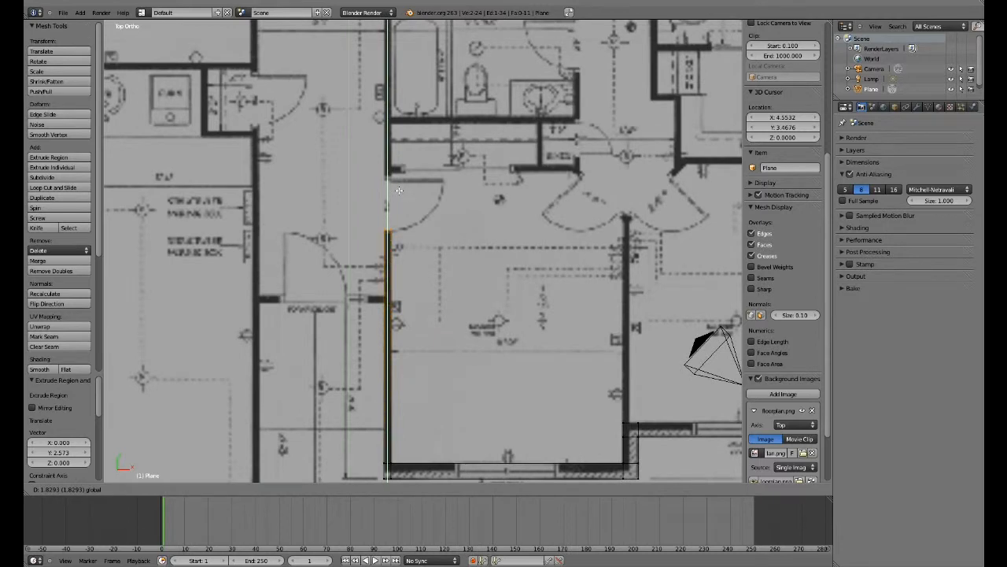
pyautogui.click(399, 191)
pyautogui.press('g')
pyautogui.press('y')
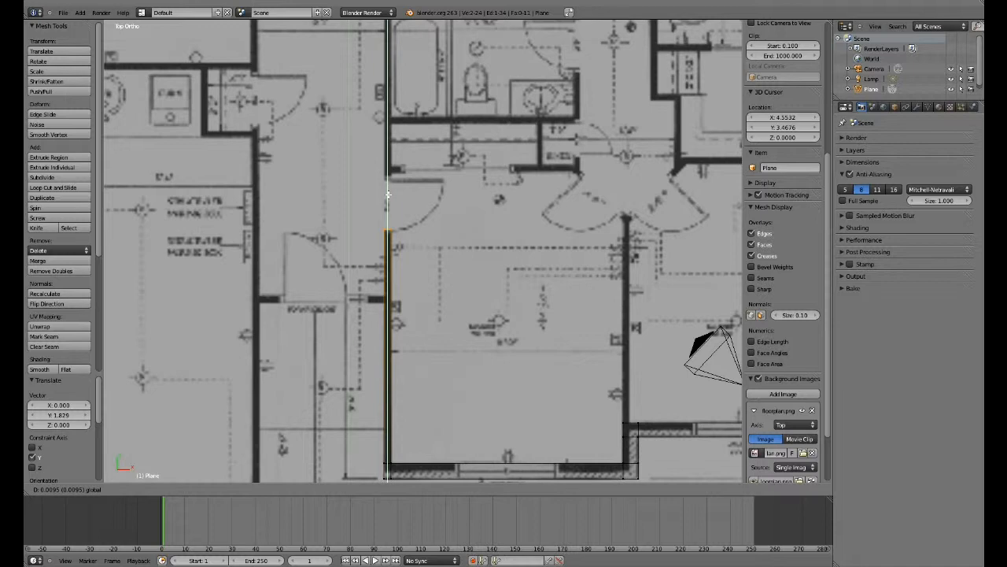
pyautogui.click(388, 195)
pyautogui.scroll(4, 624, 401)
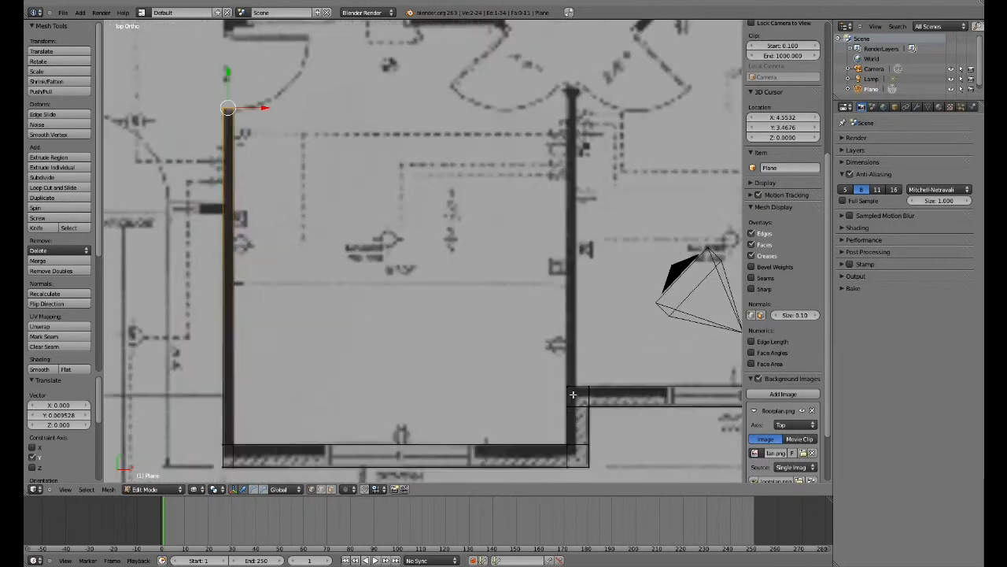
pyautogui.keyDown('shift'); pyautogui.moveTo(653, 422); pyautogui.dragTo(599, 369, button='middle'); pyautogui.keyUp('shift')
pyautogui.press('r')
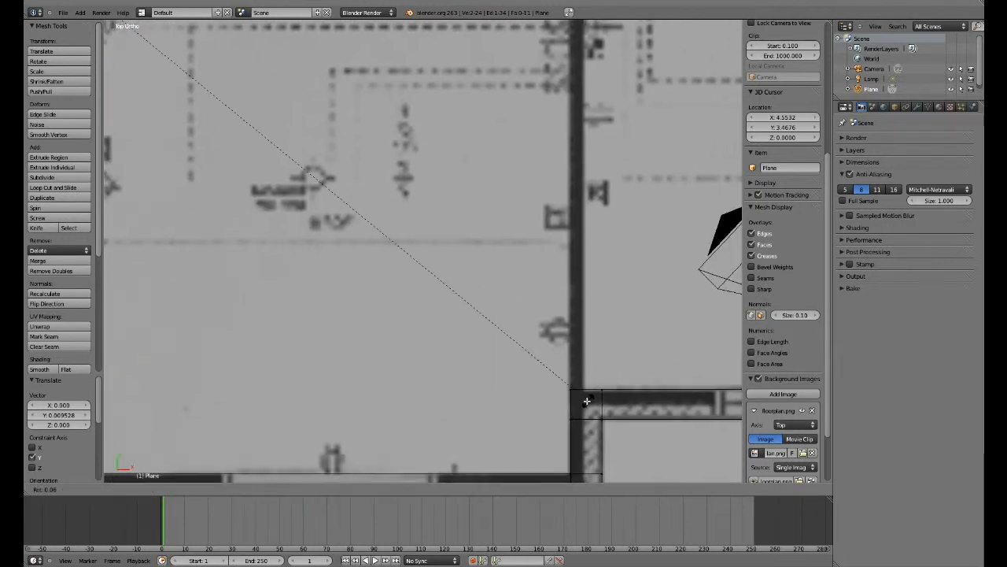
pyautogui.press('Escape')
# Step: Add a lengthwise loop cut through the short jog wall, in line with the side of the wall between the two bedrooms
pyautogui.scroll(-5, 584, 399)
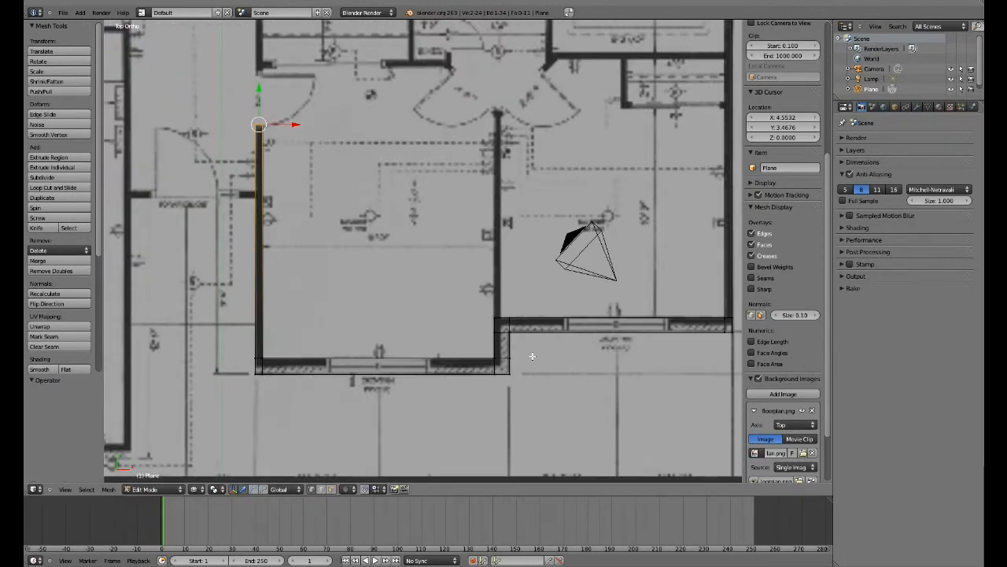
pyautogui.press('a')
pyautogui.hotkey('ctrl', 'r')
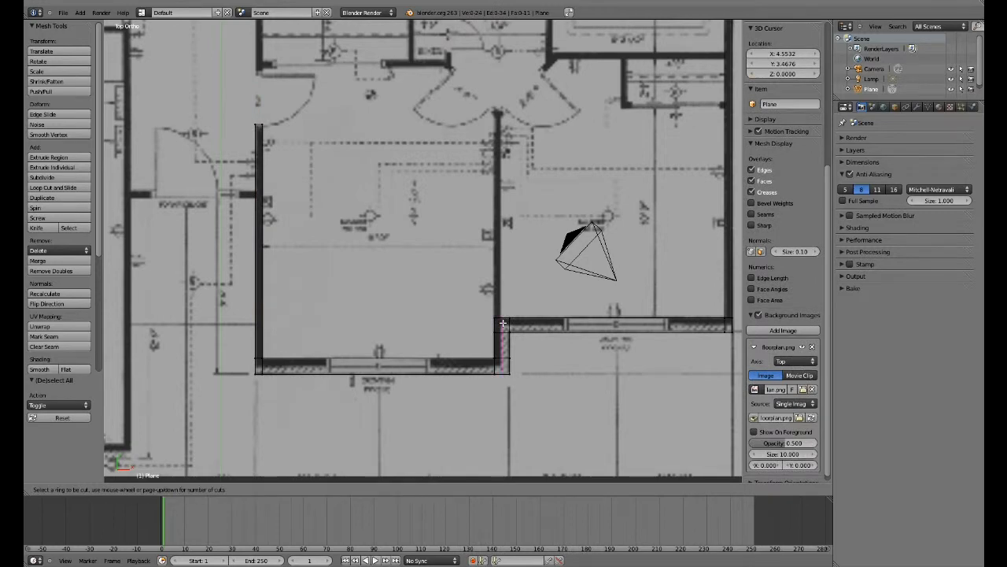
pyautogui.click(503, 324)
pyautogui.click(501, 323)
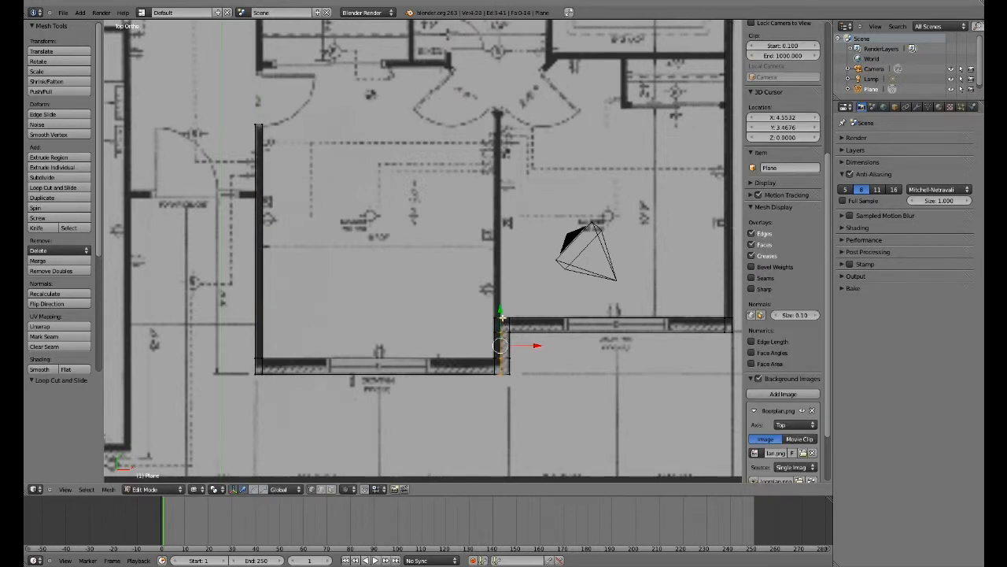
# Step: Extrude the narrow upper edge of the jog along Y over the wall between the two bedrooms to its upper end, and deselect everything
pyautogui.press('g')
pyautogui.press('y')
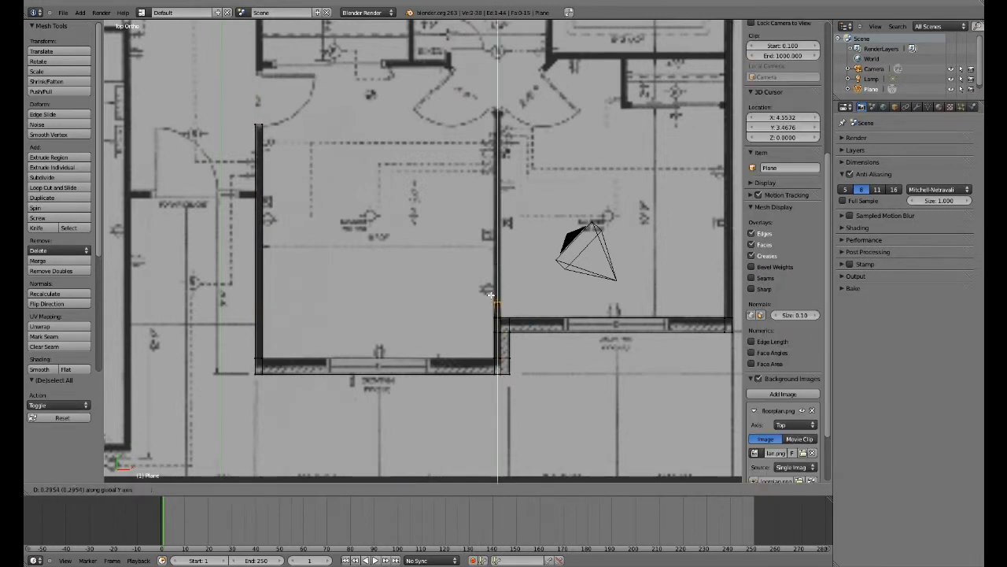
pyautogui.click(571, 107)
pyautogui.press('a')
pyautogui.keyDown('shift'); pyautogui.moveTo(344, 313); pyautogui.dragTo(563, 316, button='middle'); pyautogui.keyUp('shift')
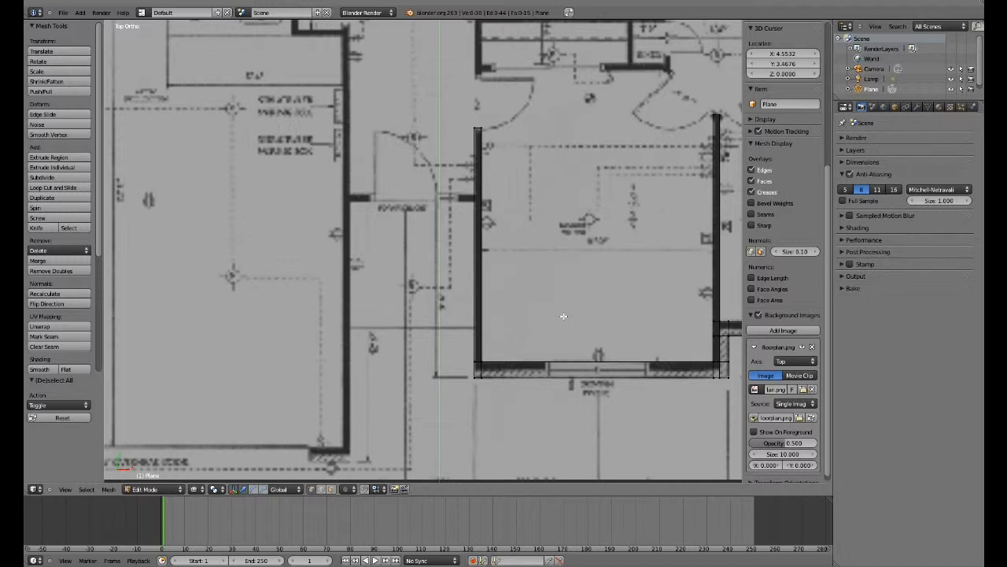
# Step: Add two loop cuts across the bedroom's left wall, in line with both sides of the short wall at the porch door
pyautogui.keyDown('shift'); pyautogui.moveTo(563, 316); pyautogui.dragTo(577, 317, button='middle'); pyautogui.keyUp('shift')
pyautogui.hotkey('ctrl', 'r')
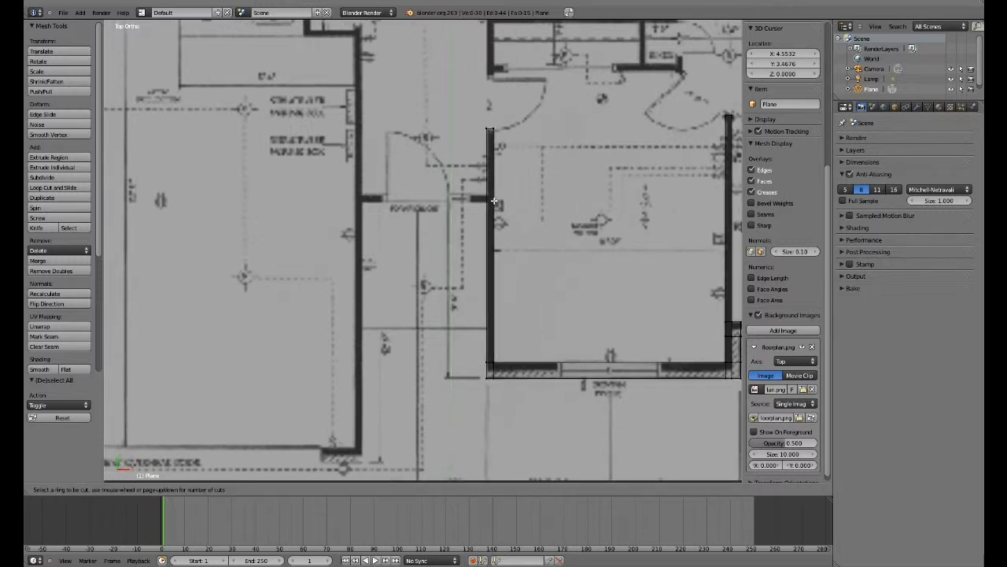
pyautogui.click(505, 198)
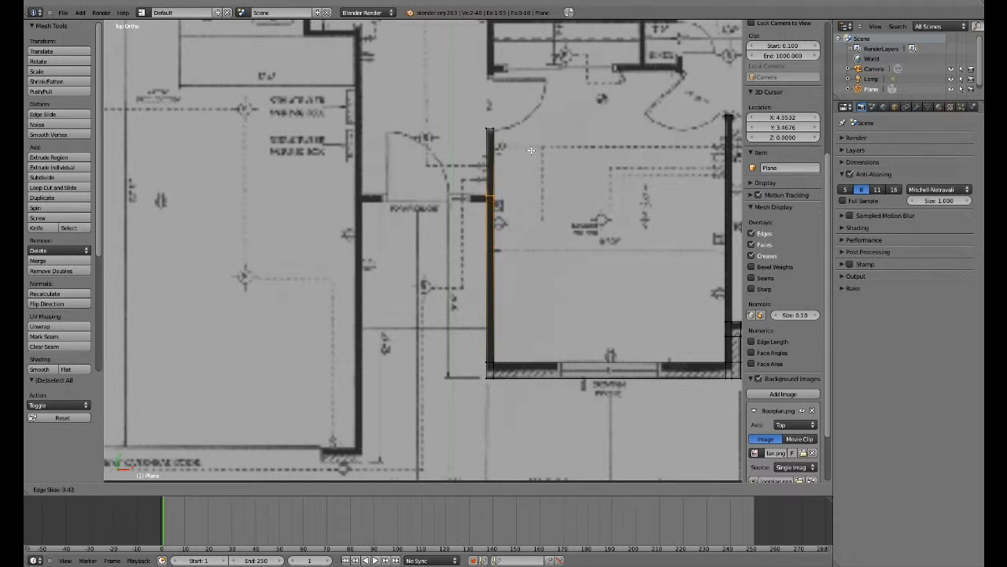
pyautogui.click(534, 150)
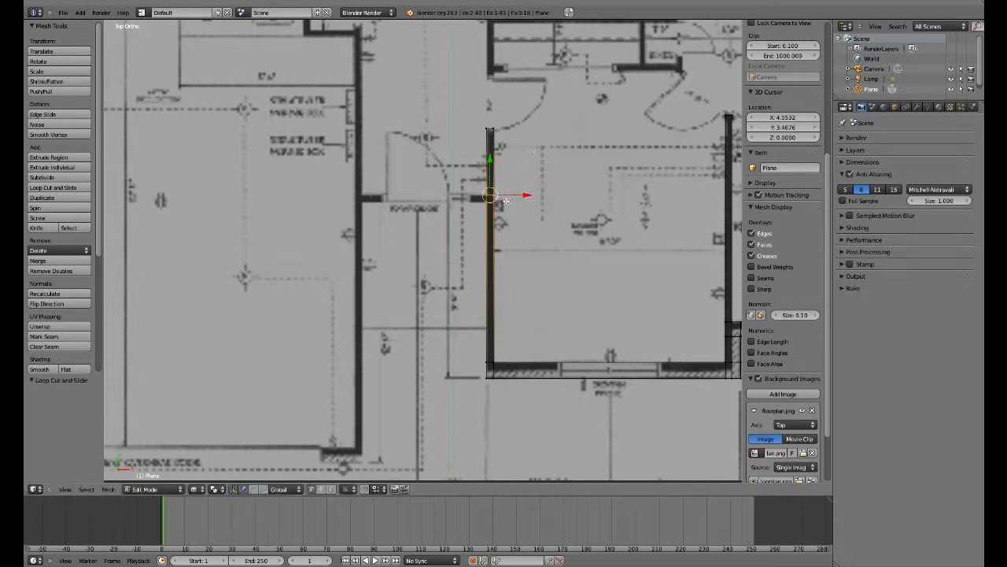
pyautogui.press('a')
pyautogui.hotkey('ctrl', 'r')
pyautogui.click(488, 204)
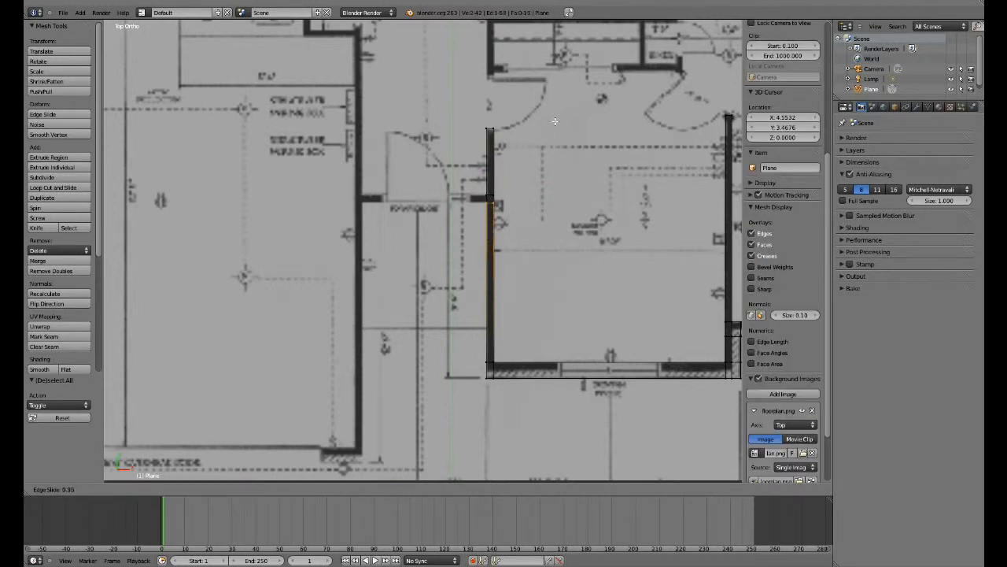
pyautogui.click(528, 168)
pyautogui.press('a')
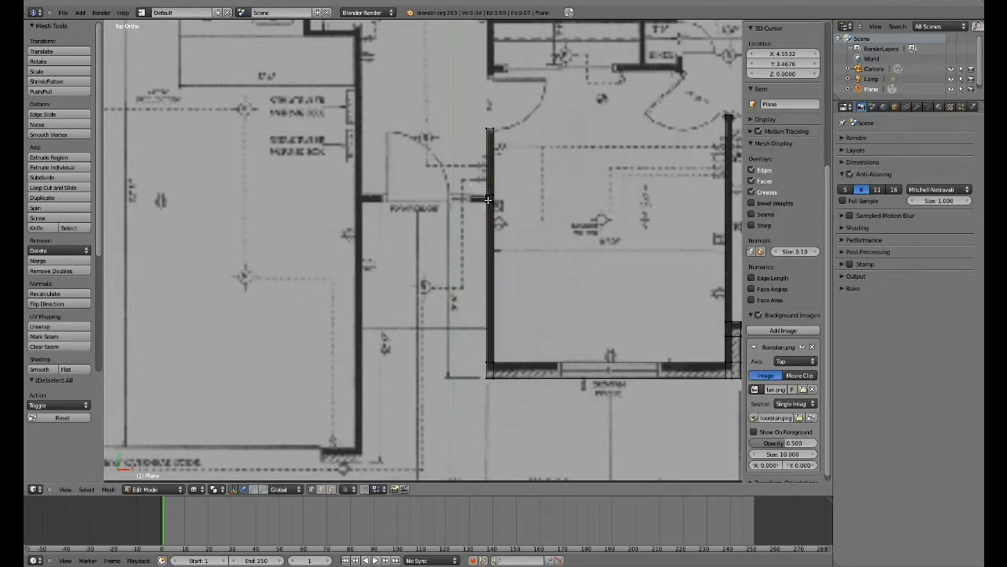
# Step: Extrude the short outer edge between the two cuts -0.305 along X over the wall stub up to the porch door opening
pyautogui.rightClick(487, 200)
pyautogui.press('g')
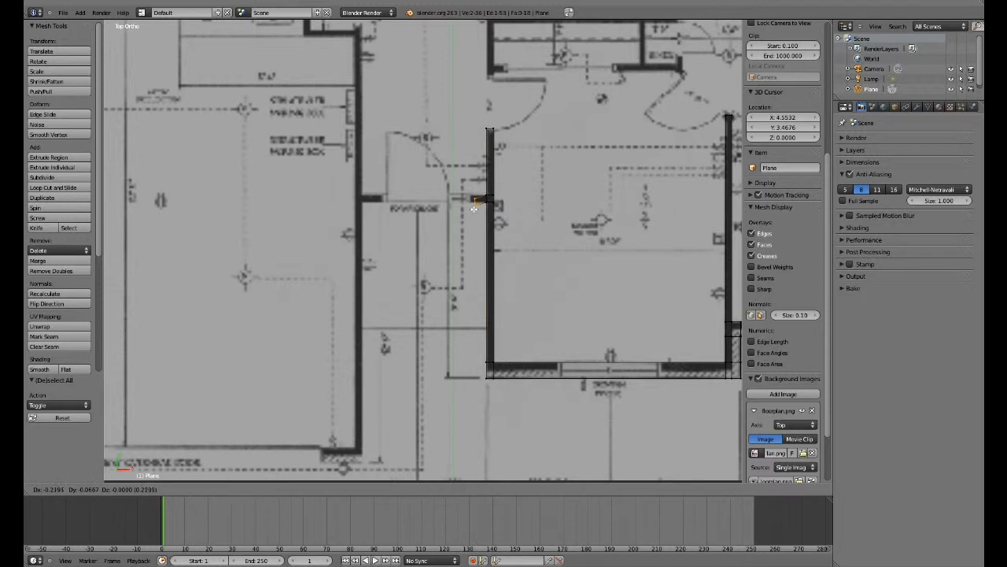
pyautogui.press('x')
pyautogui.click(469, 207)
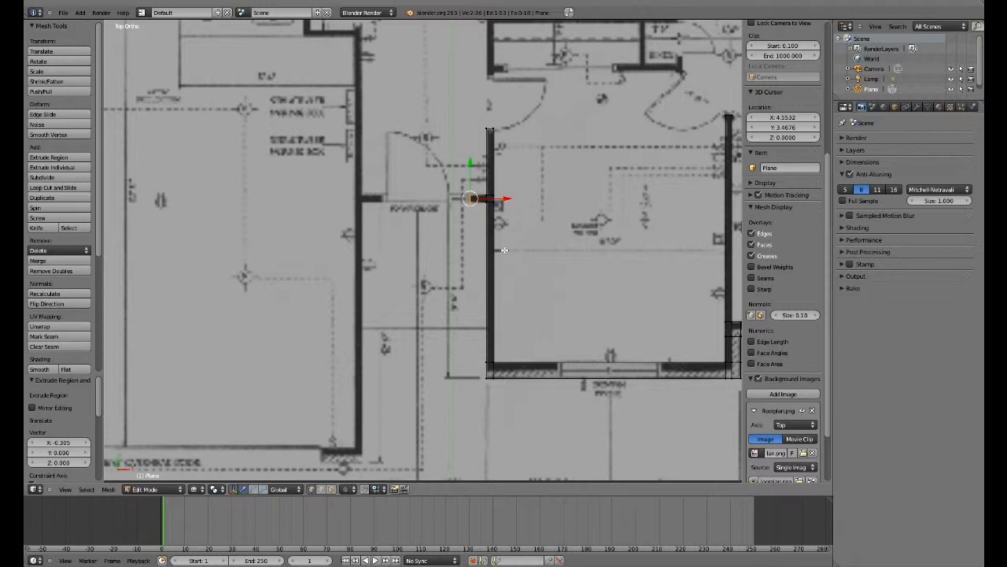
pyautogui.press('a')
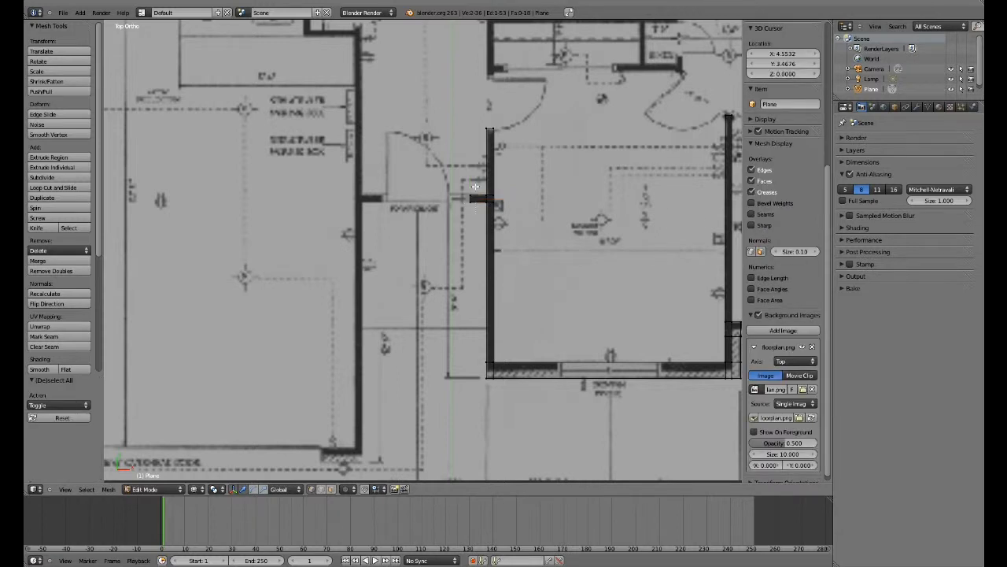
# Step: Extrude the end edge of the wall stub -1.639 along X across the porch door opening
pyautogui.press('b')
pyautogui.moveTo(477, 187); pyautogui.dragTo(463, 215)
pyautogui.press('e')
pyautogui.press('x')
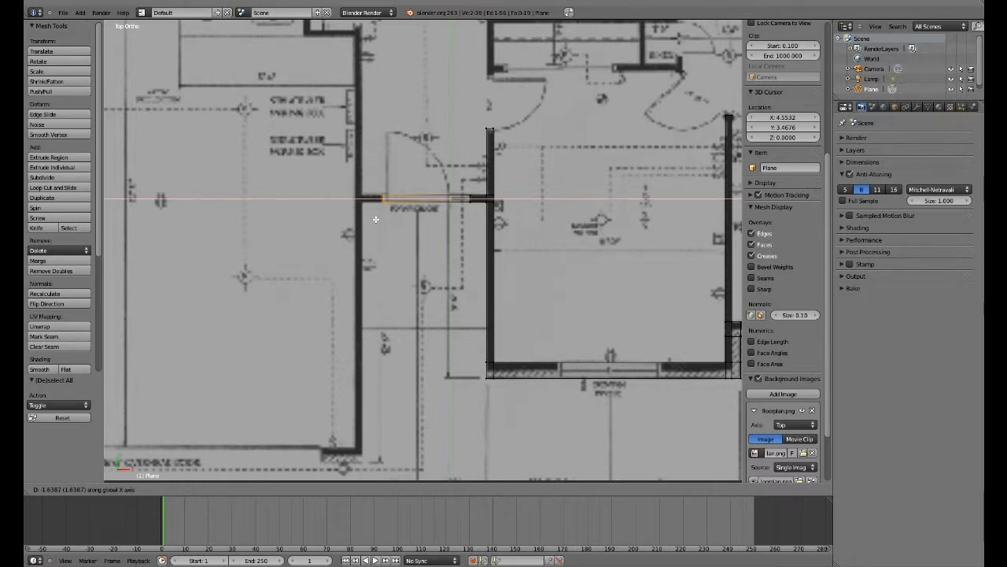
pyautogui.click(375, 220)
# Step: Extrude the edge at the far side of the door opening about -0.546 along X to the garage wall's outer side, and deselect everything
pyautogui.scroll(1, 393, 233)
pyautogui.scroll(2, 393, 233)
pyautogui.press('e')
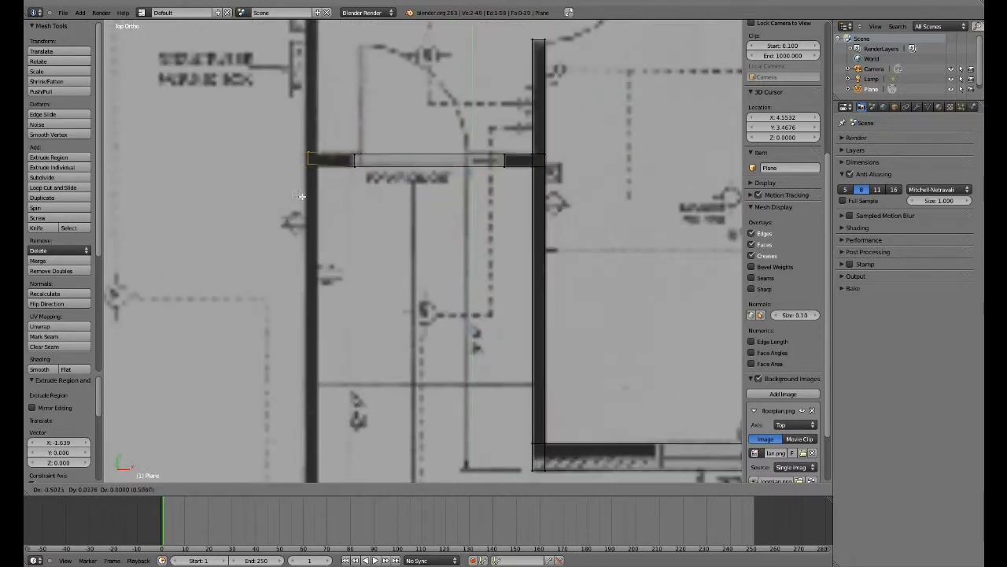
pyautogui.press('x')
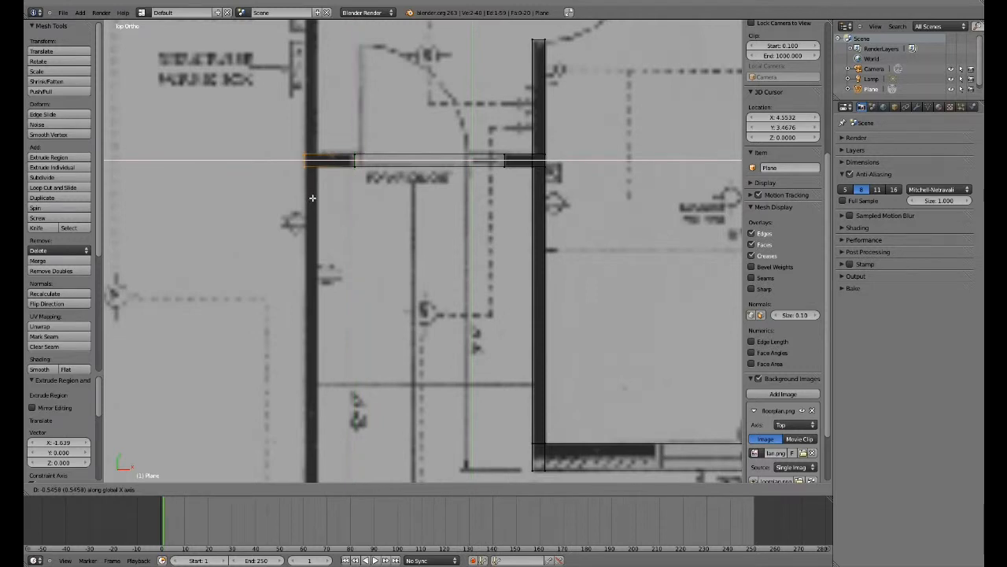
pyautogui.click(312, 197)
pyautogui.press('a')
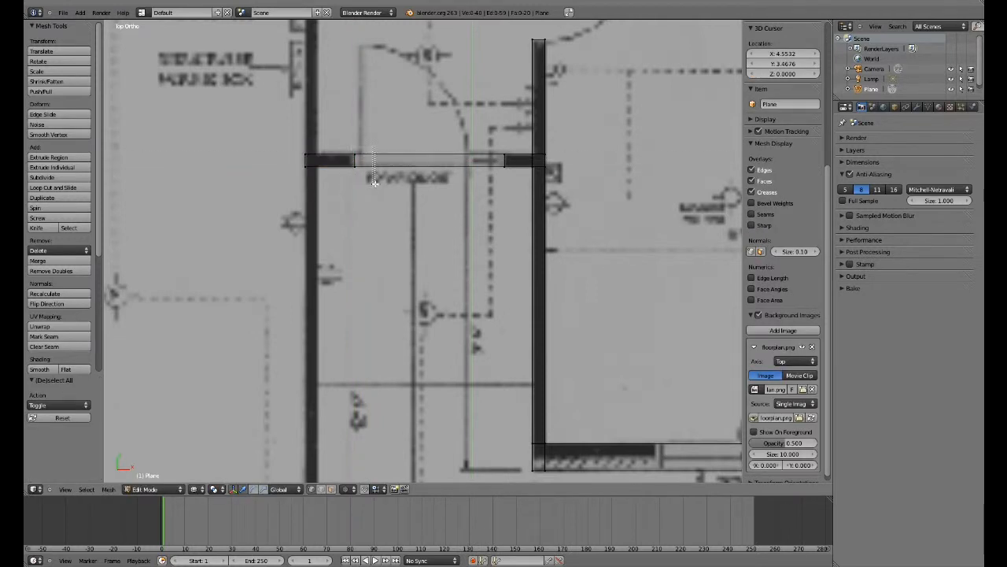
# Step: Delete the face that spans the porch door opening
pyautogui.click(331, 489)
pyautogui.rightClick(437, 163)
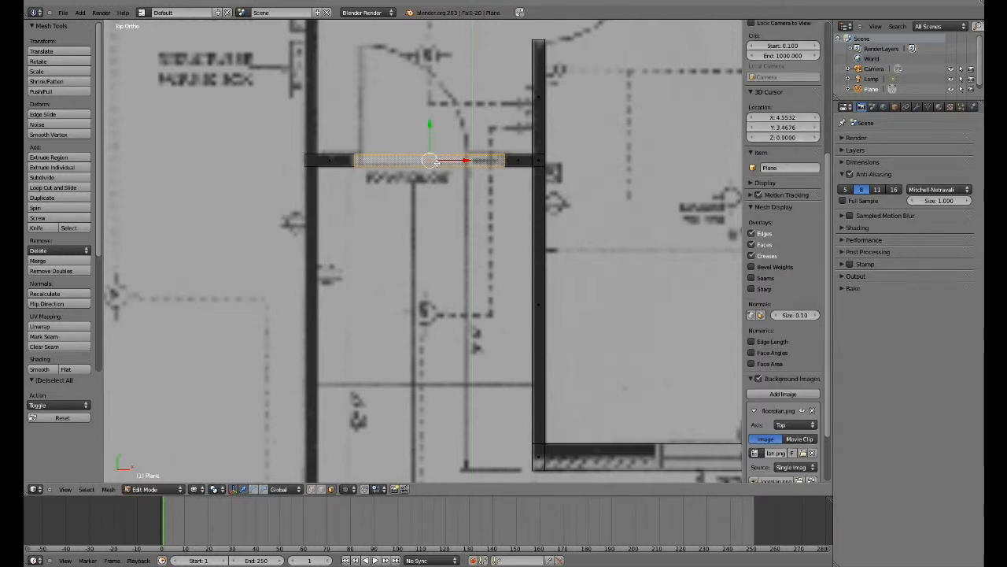
pyautogui.press('x')
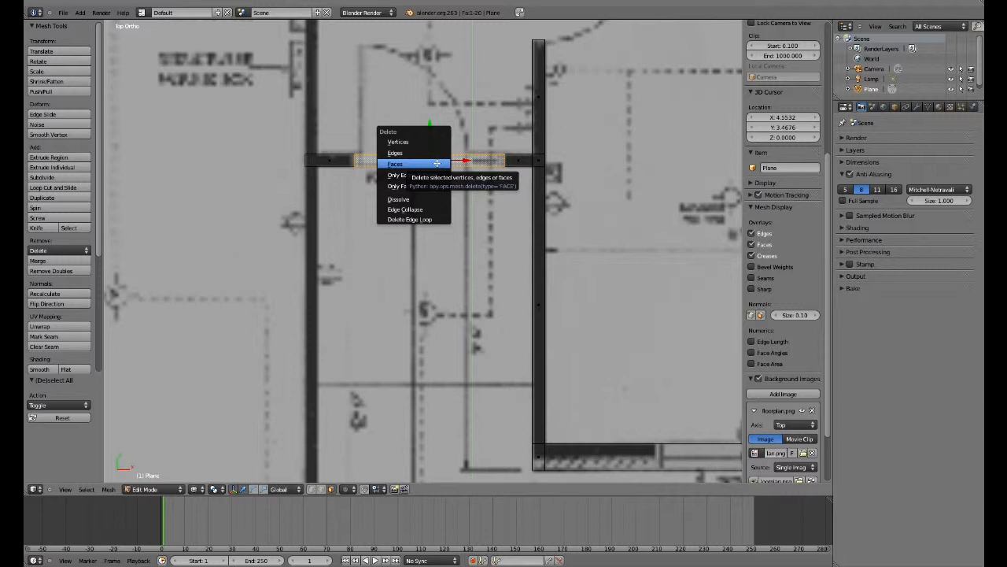
pyautogui.click(436, 163)
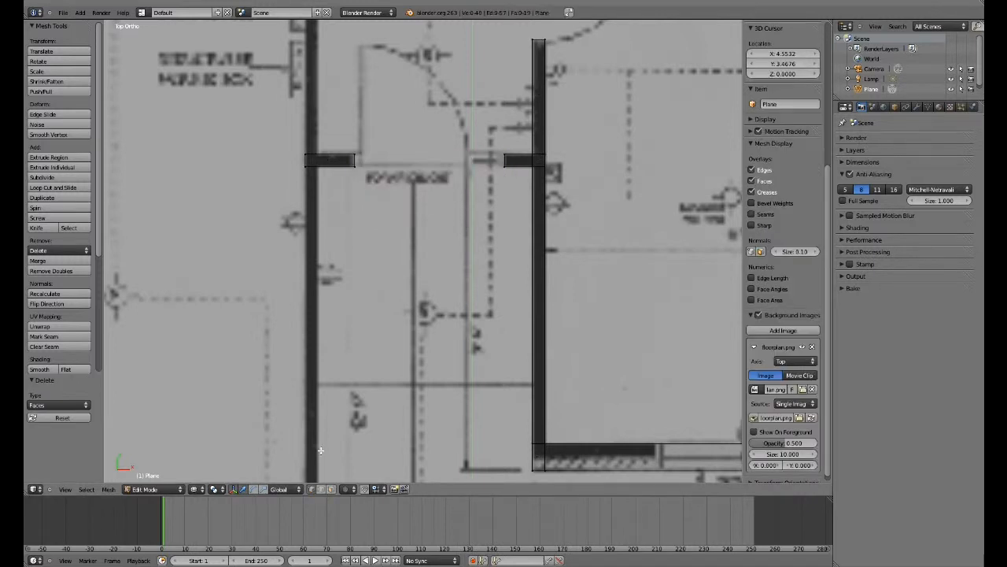
pyautogui.press('b')
pyautogui.press('Escape')
# Step: Add a loop cut through the wall stub beside the garage, aligned along X with the near side of the garage's right wall
pyautogui.hotkey('ctrl', 'r')
pyautogui.click(322, 157)
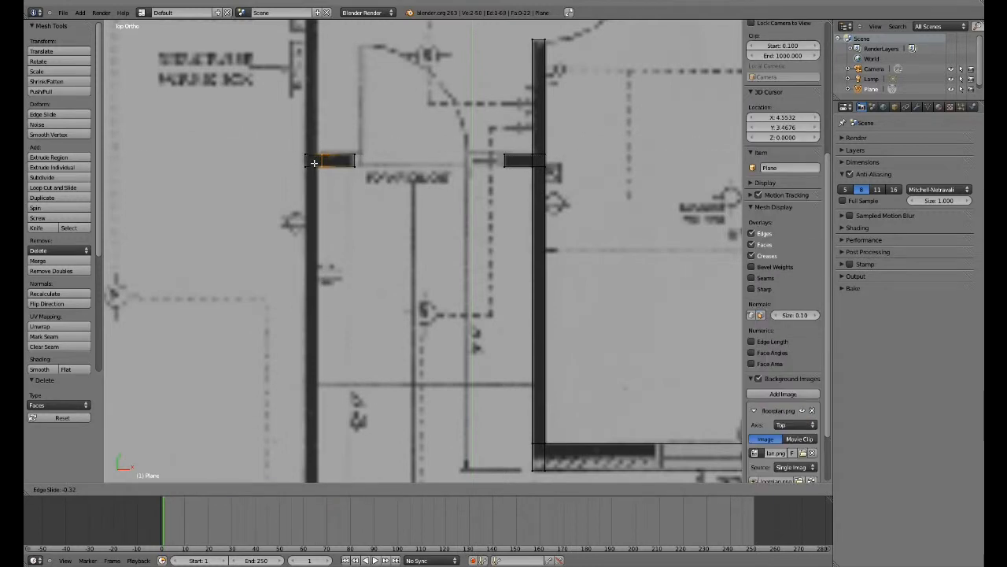
pyautogui.click(312, 163)
pyautogui.press('a')
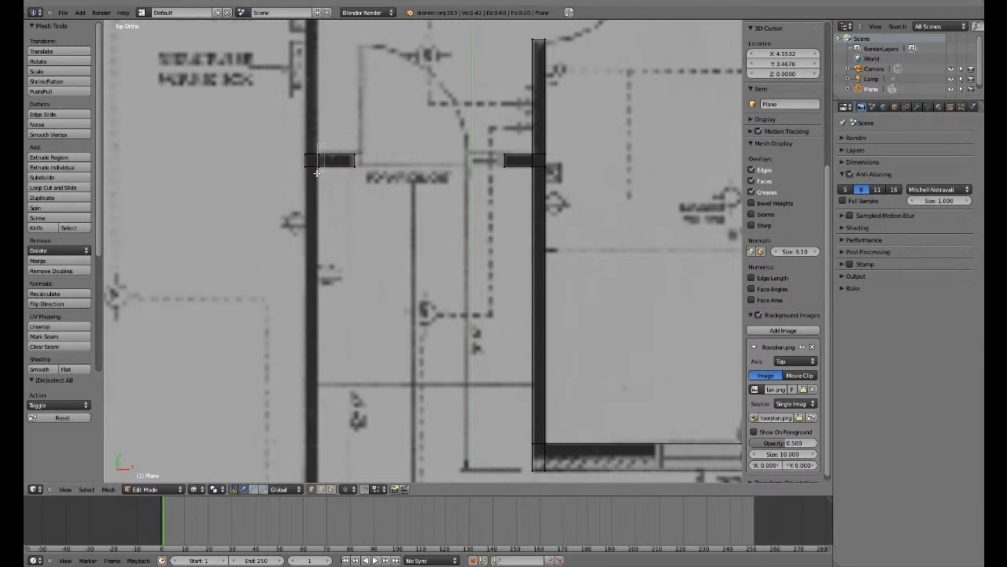
pyautogui.moveTo(316, 173); pyautogui.dragTo(324, 145)
pyautogui.press('g')
pyautogui.press('x')
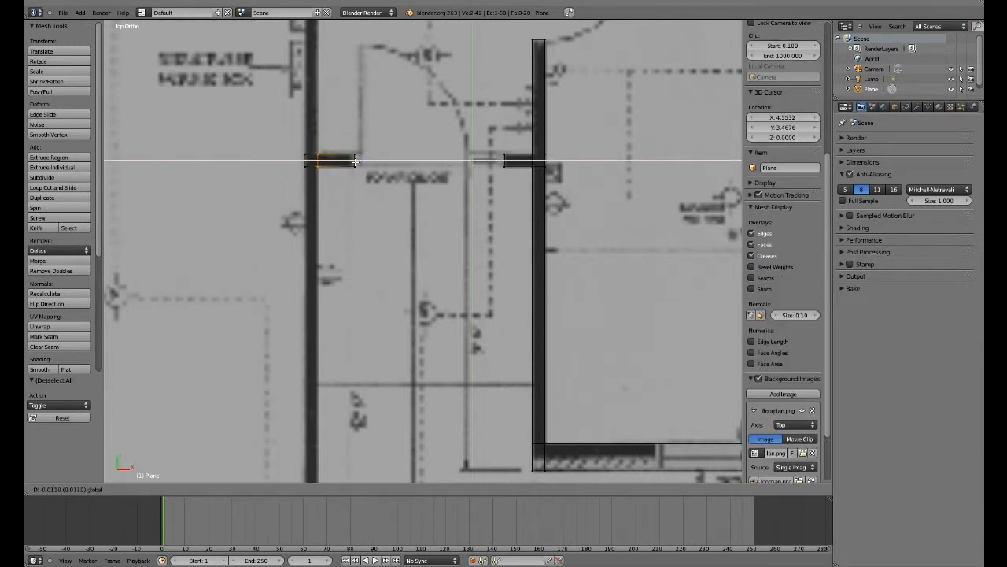
pyautogui.click(355, 162)
pyautogui.press('a')
# Step: Extrude the upper edge of the new junction square 3.224 along Y over the garage's right wall to its upper end, and deselect everything
pyautogui.press('b')
pyautogui.moveTo(330, 142); pyautogui.dragTo(302, 161)
pyautogui.scroll(-2, 260, 227)
pyautogui.scroll(-2, 261, 226)
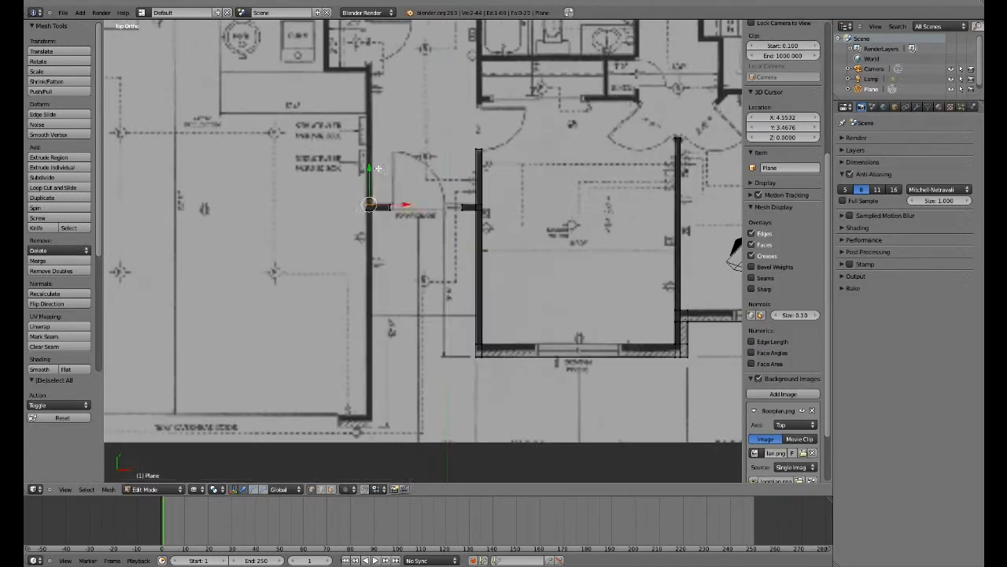
pyautogui.press('g')
pyautogui.press('y')
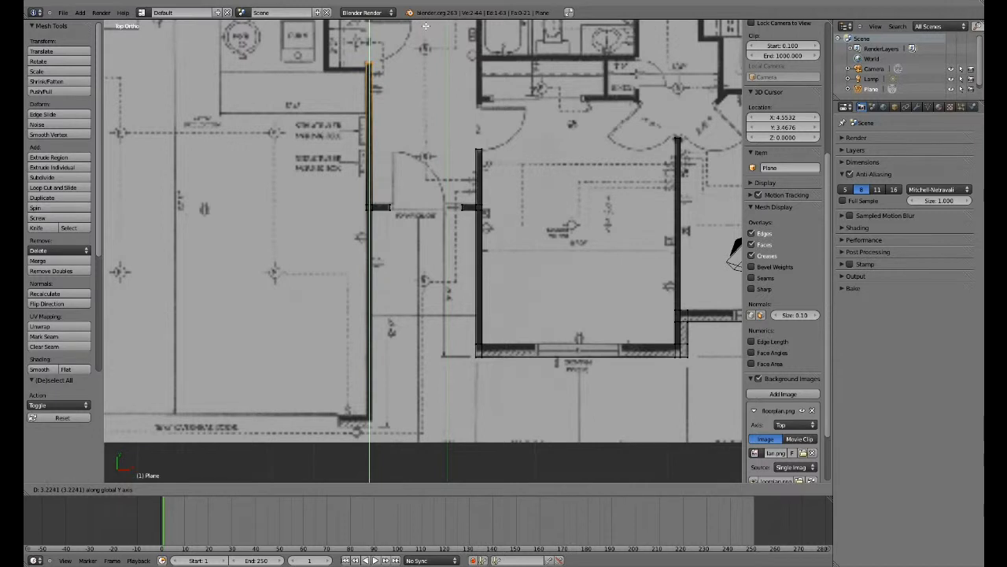
pyautogui.click(425, 26)
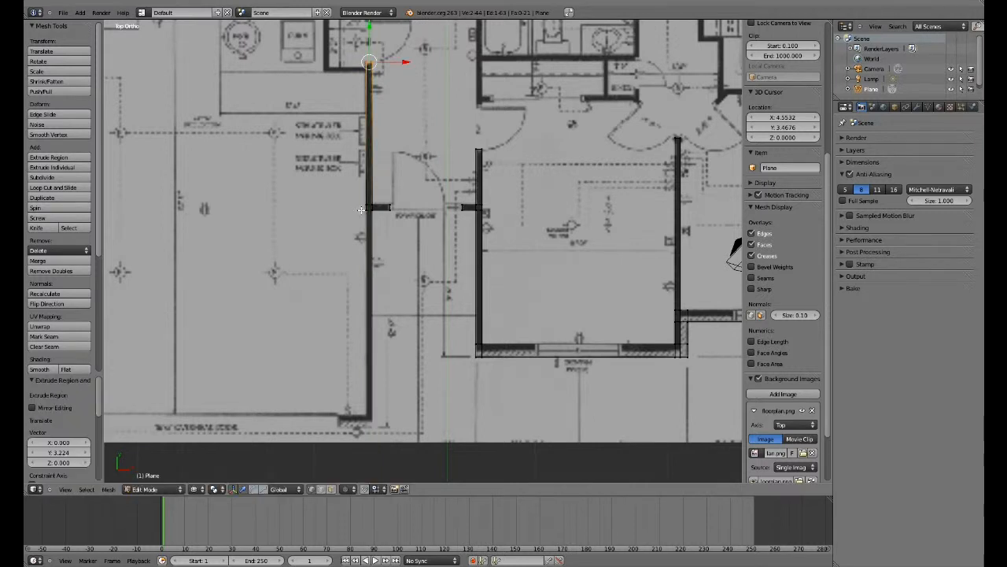
pyautogui.press('a')
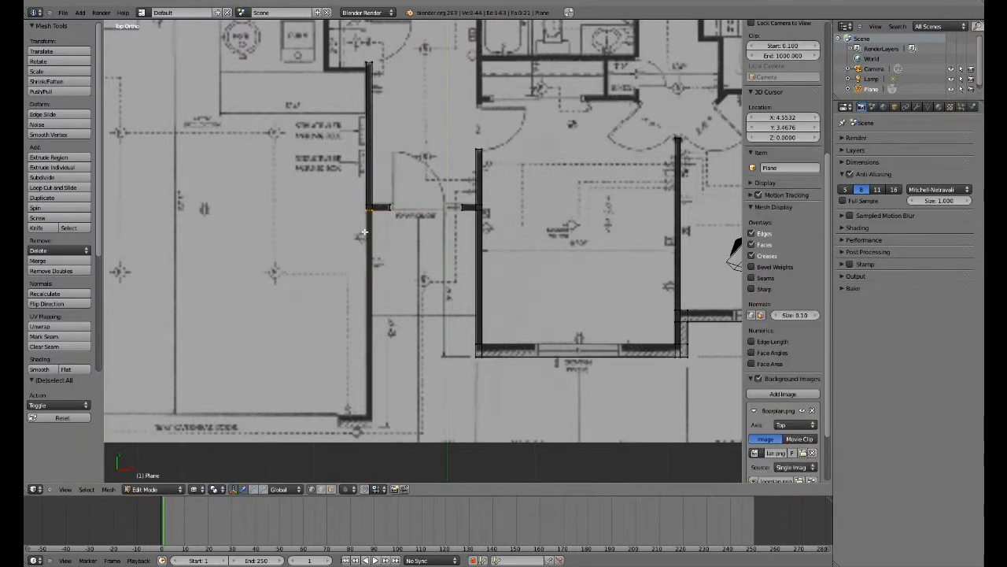
# Step: Extrude the lower edge of the junction square -4.756 along Y over the garage's right wall to its lower end
pyautogui.press('e')
pyautogui.press('y')
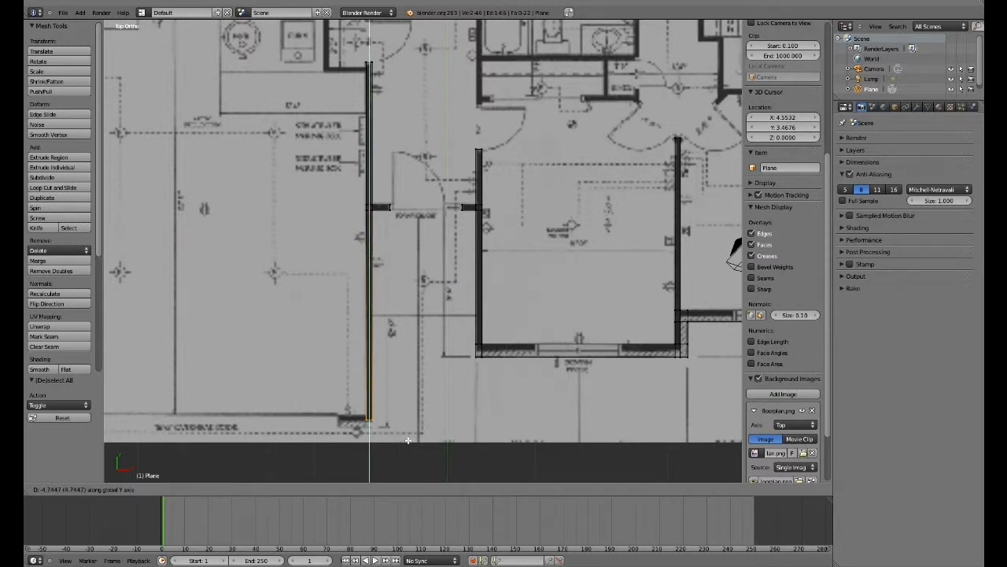
pyautogui.click(408, 441)
# Step: Add a loop cut near the lower end of the garage's right wall, in line with the inner side of the front wall
pyautogui.moveTo(298, 306); pyautogui.dragTo(418, 307, button='middle')
pyautogui.press('KP_7')
pyautogui.scroll(2, 462, 421)
pyautogui.keyDown('shift'); pyautogui.moveTo(459, 410); pyautogui.dragTo(454, 324, button='middle'); pyautogui.keyUp('shift')
pyautogui.scroll(1, 406, 425)
pyautogui.scroll(-2, 406, 425)
pyautogui.hotkey('ctrl', 'r')
pyautogui.click(531, 347)
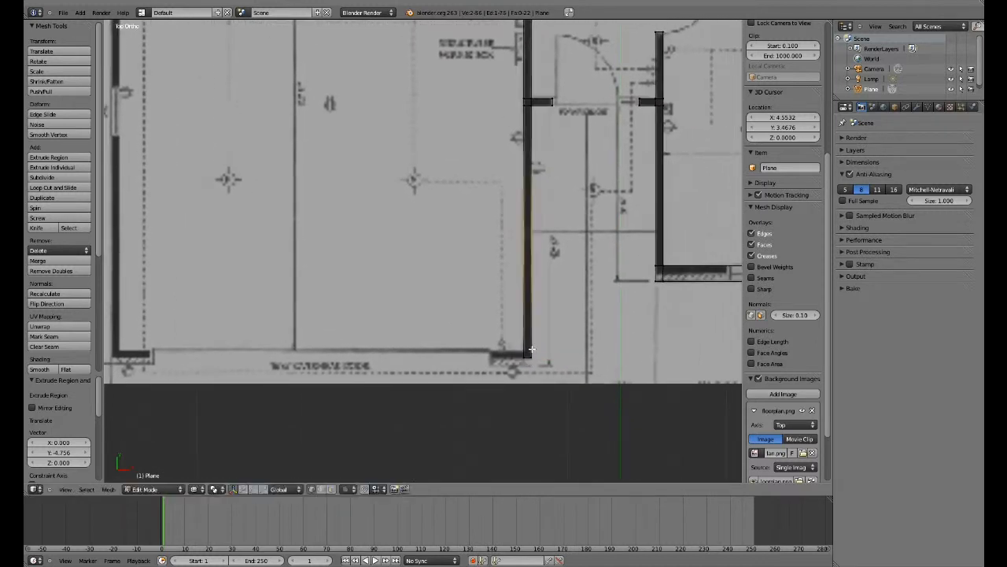
pyautogui.click(588, 464)
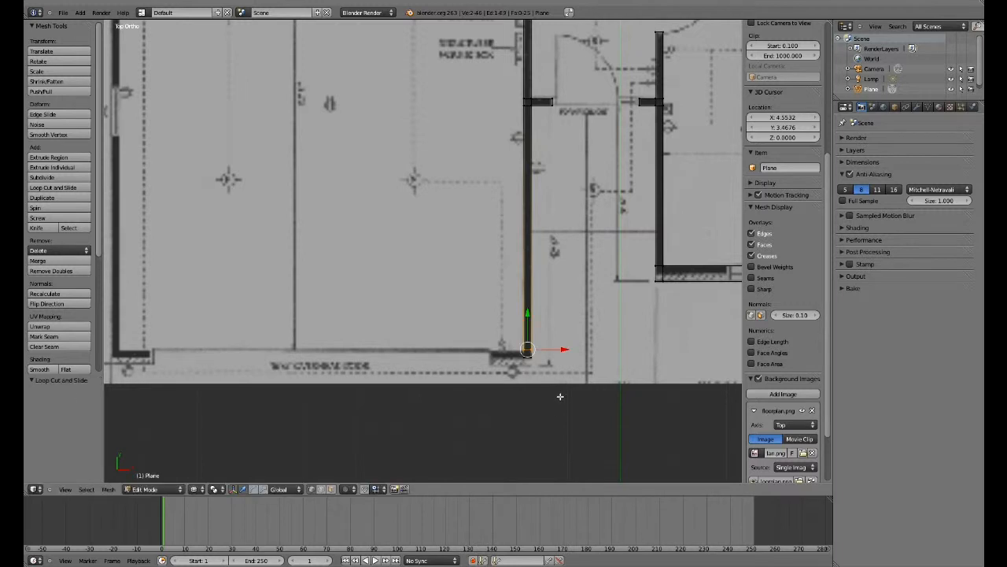
pyautogui.press('a')
# Step: Extrude the inner edge of the garage's lower-right corner square -7.765 along X over the front wall to the opposite corner
pyautogui.rightClick(515, 356)
pyautogui.press('g')
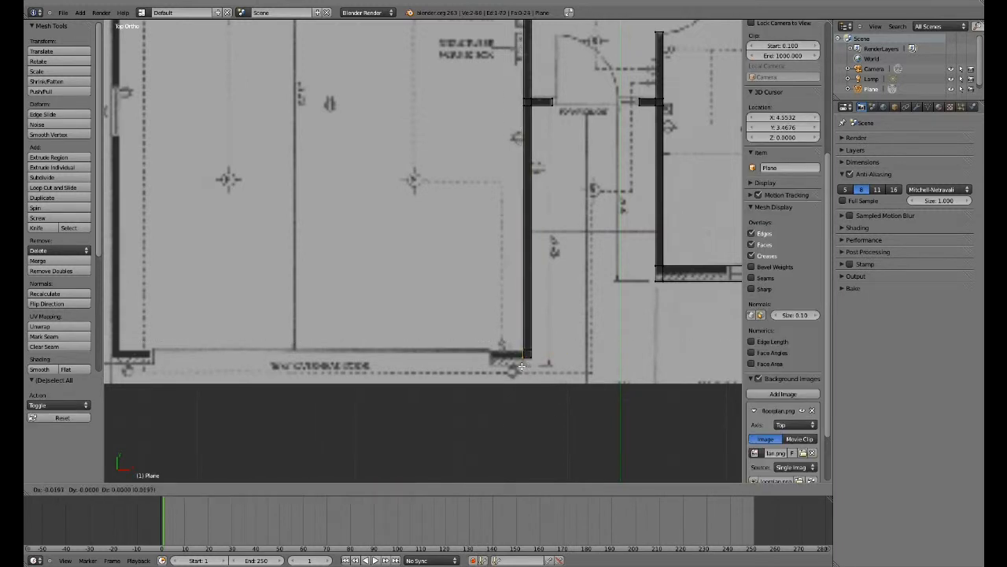
pyautogui.press('x')
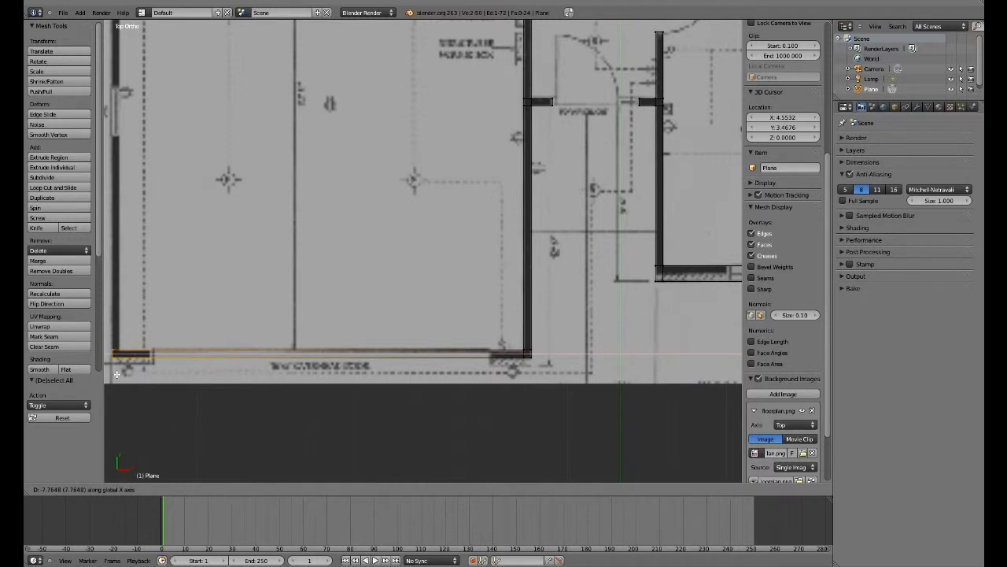
pyautogui.click(117, 375)
# Step: Add a loop cut near the far end of the garage's front strip, in line with the inner side of the left wall
pyautogui.keyDown('shift'); pyautogui.moveTo(172, 327); pyautogui.dragTo(289, 346, button='middle'); pyautogui.keyUp('shift')
pyautogui.hotkey('ctrl', 'r')
pyautogui.click(244, 373)
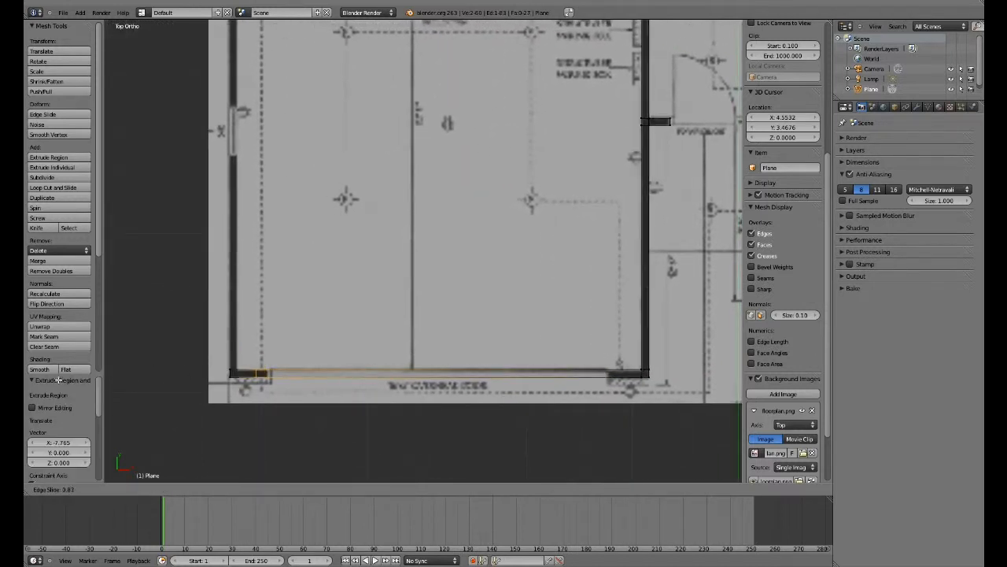
pyautogui.click(41, 382)
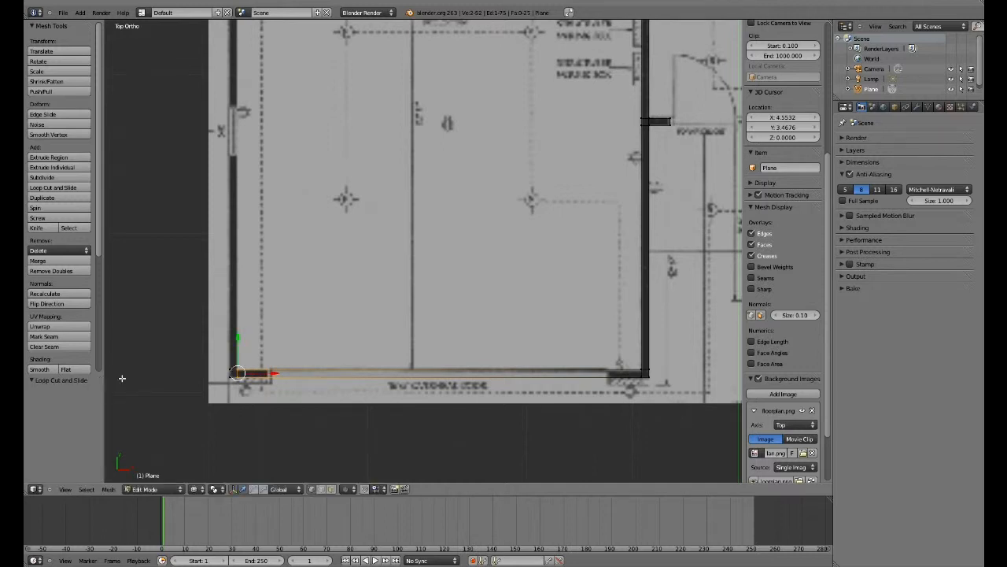
pyautogui.press('a')
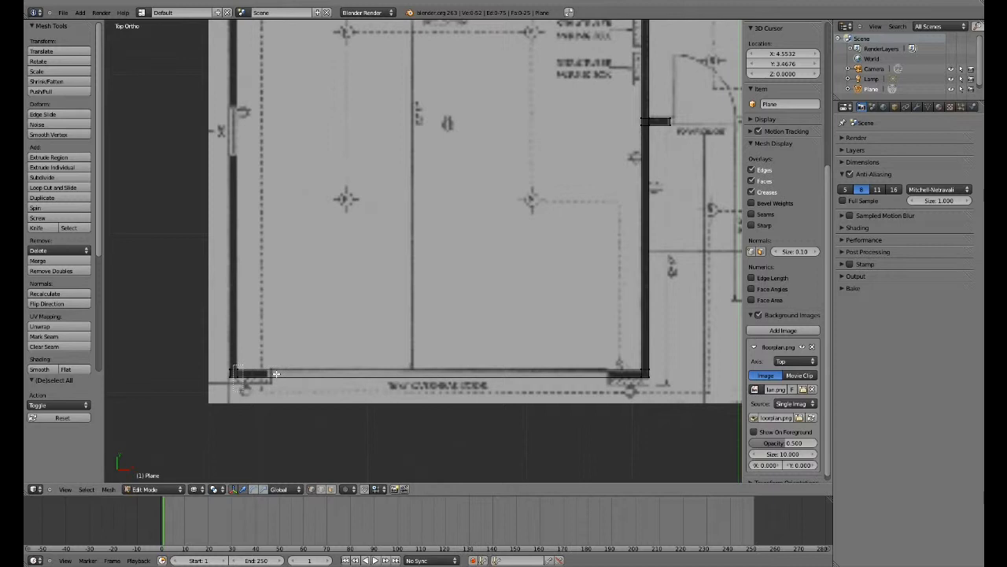
# Step: Extrude the upper edge of the garage's lower-left corner square 5.812 along Y over the left outer wall
pyautogui.moveTo(276, 374); pyautogui.dragTo(215, 374)
pyautogui.press('a')
pyautogui.press('b')
pyautogui.press('g')
pyautogui.press('y')
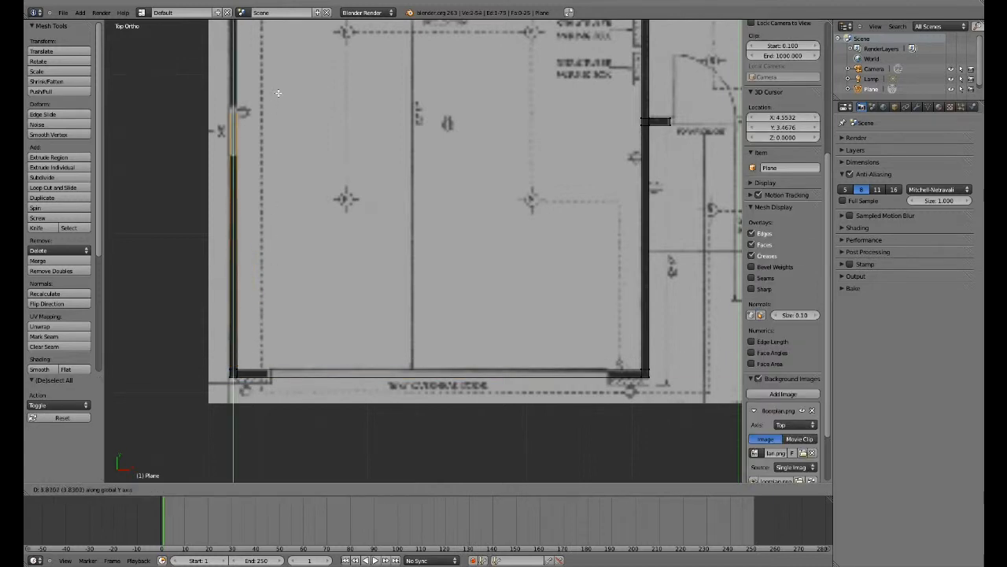
pyautogui.click(298, 48)
# Step: Move the upper end of the left outer wall strip a further 9.028 along Y over the plan's left wall
pyautogui.scroll(-4, 312, 102)
pyautogui.keyDown('shift'); pyautogui.moveTo(397, 166); pyautogui.dragTo(410, 328, button='middle'); pyautogui.keyUp('shift')
pyautogui.press('g')
pyautogui.press('y')
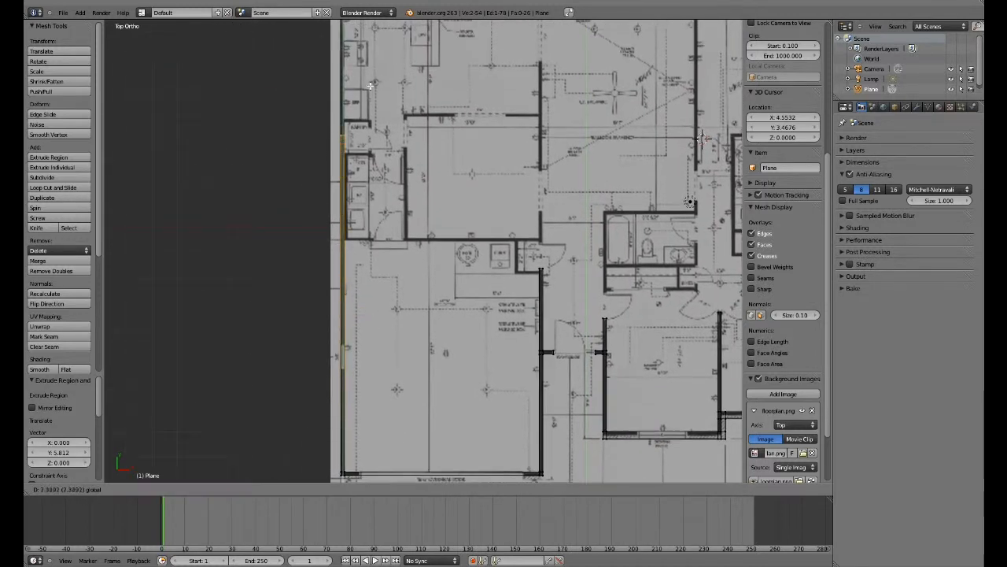
pyautogui.click(402, 53)
# Step: Move the upper end of the left outer wall strip another 3.931 along Y to the house's upper-left corner
pyautogui.keyDown('shift'); pyautogui.moveTo(511, 140); pyautogui.dragTo(510, 314, button='middle'); pyautogui.keyUp('shift')
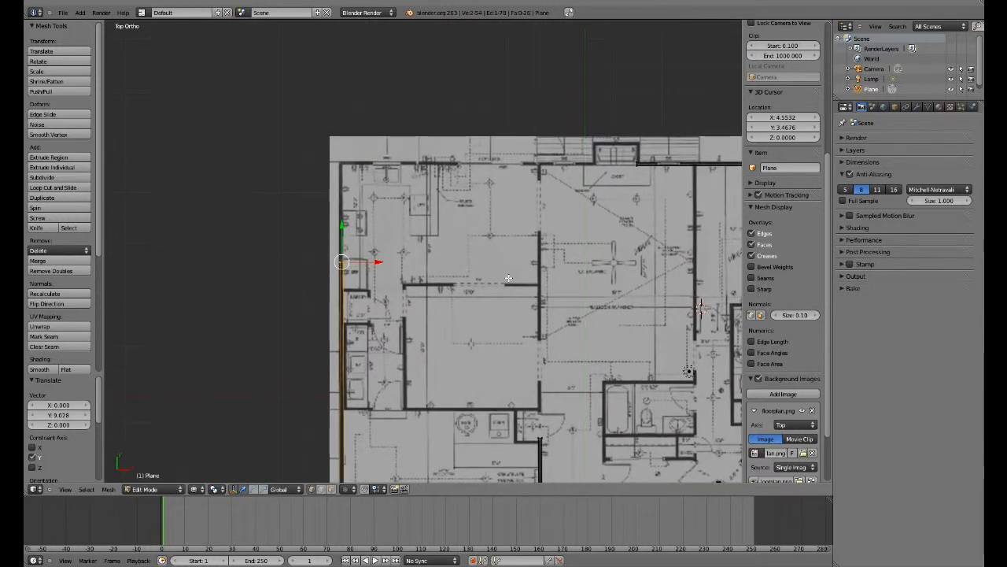
pyautogui.press('g')
pyautogui.press('y')
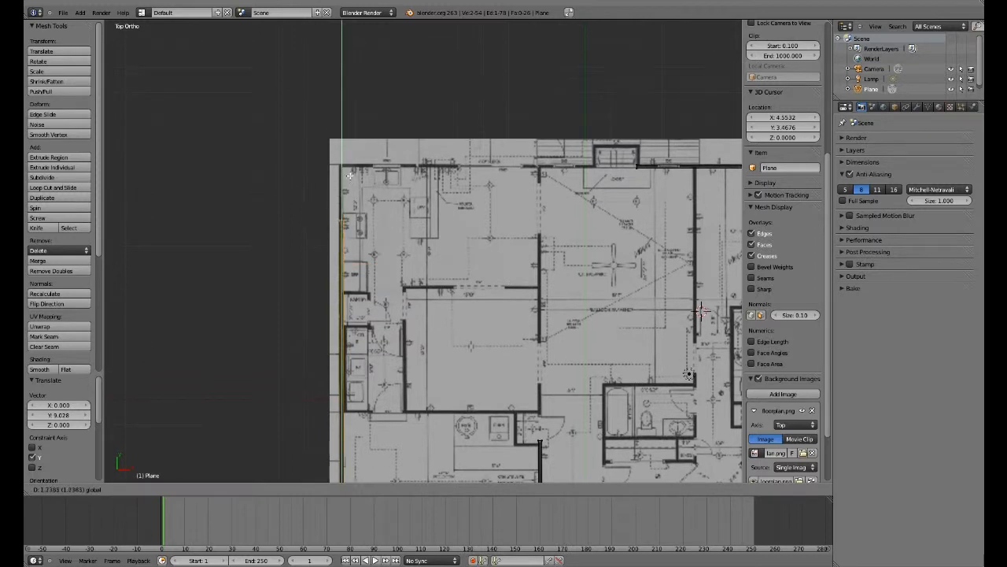
pyautogui.click(353, 128)
pyautogui.scroll(2, 341, 191)
pyautogui.scroll(2, 341, 191)
pyautogui.keyDown('shift'); pyautogui.moveTo(341, 191); pyautogui.dragTo(457, 335, button='middle'); pyautogui.keyUp('shift')
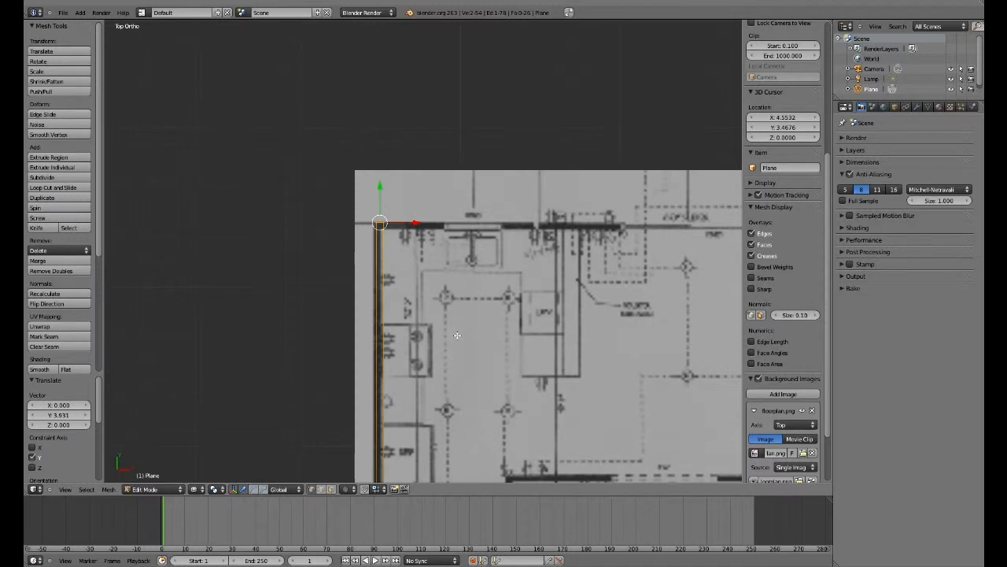
# Step: Nudge the upper end of the left outer wall strip 0.01905 along Y at the house's upper-left corner
pyautogui.press('g')
pyautogui.press('y')
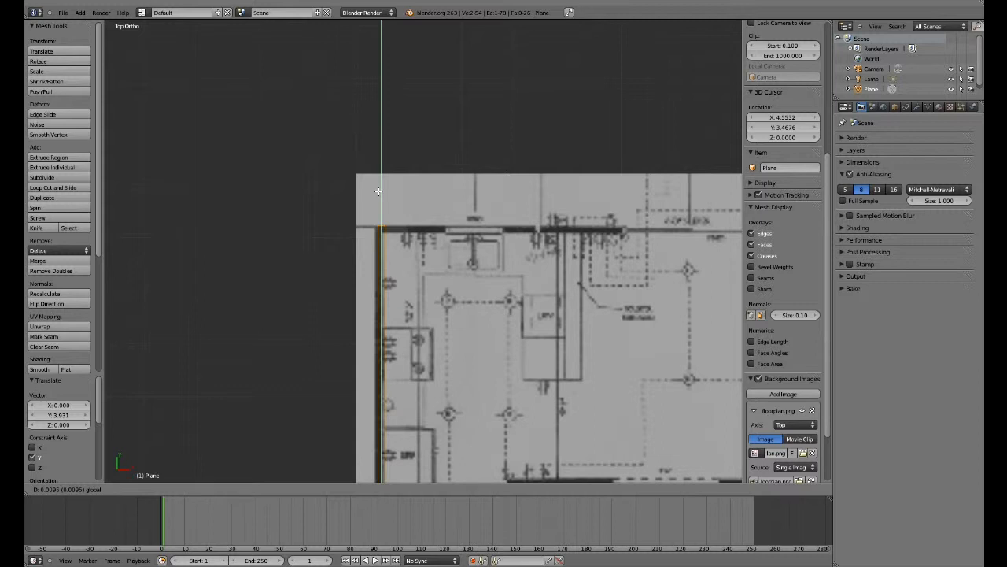
pyautogui.click(378, 190)
# Step: Examine the left outer wall strip against the floor plan along its length, back up to the house's upper-left corner
pyautogui.keyDown('shift'); pyautogui.moveTo(501, 425); pyautogui.dragTo(495, 222, button='middle'); pyautogui.keyUp('shift')
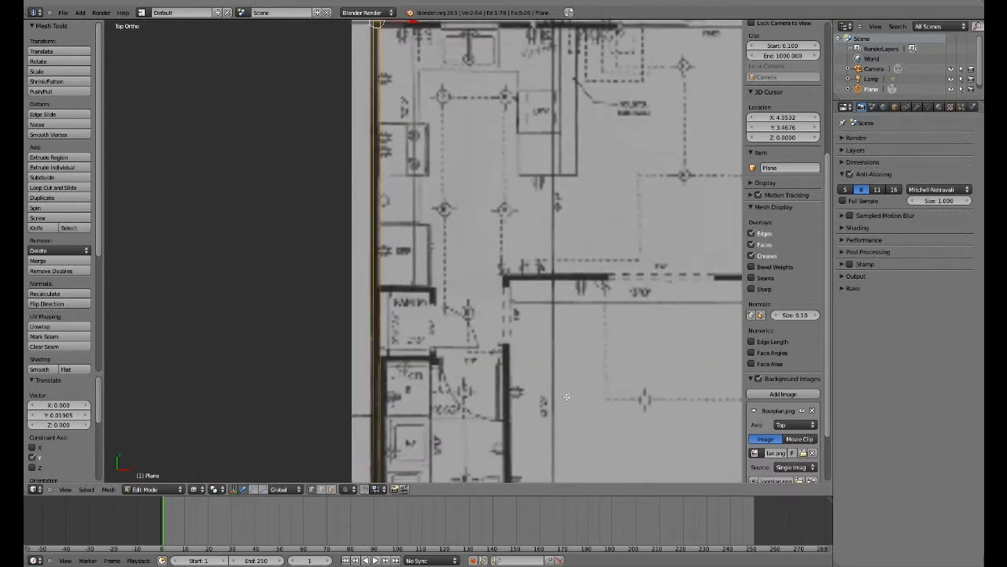
pyautogui.keyDown('shift'); pyautogui.moveTo(570, 403); pyautogui.dragTo(559, 225, button='middle'); pyautogui.keyUp('shift')
pyautogui.keyDown('shift'); pyautogui.moveTo(511, 418); pyautogui.dragTo(526, 244, button='middle'); pyautogui.keyUp('shift')
pyautogui.keyDown('shift'); pyautogui.moveTo(558, 378); pyautogui.dragTo(531, 265, button='middle'); pyautogui.keyUp('shift')
pyautogui.keyDown('shift'); pyautogui.moveTo(503, 357); pyautogui.dragTo(502, 285, button='middle'); pyautogui.keyUp('shift')
pyautogui.keyDown('shift'); pyautogui.moveTo(531, 367); pyautogui.dragTo(585, 470, button='middle'); pyautogui.keyUp('shift')
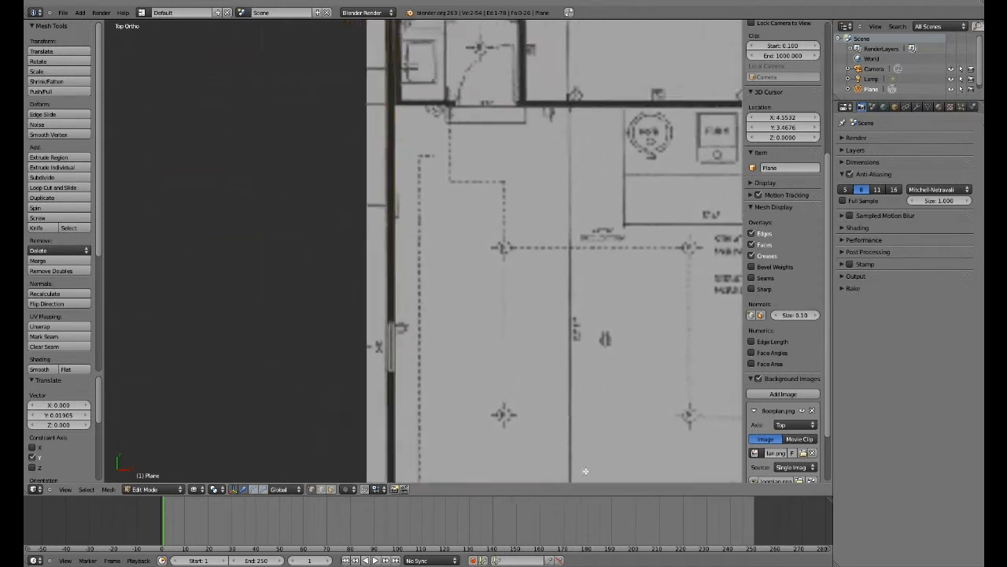
pyautogui.keyDown('shift'); pyautogui.moveTo(527, 259); pyautogui.dragTo(571, 499, button='middle'); pyautogui.keyUp('shift')
pyautogui.keyDown('shift'); pyautogui.moveTo(520, 350); pyautogui.dragTo(527, 462, button='middle'); pyautogui.keyUp('shift')
pyautogui.keyDown('shift'); pyautogui.moveTo(523, 273); pyautogui.dragTo(549, 504, button='middle'); pyautogui.keyUp('shift')
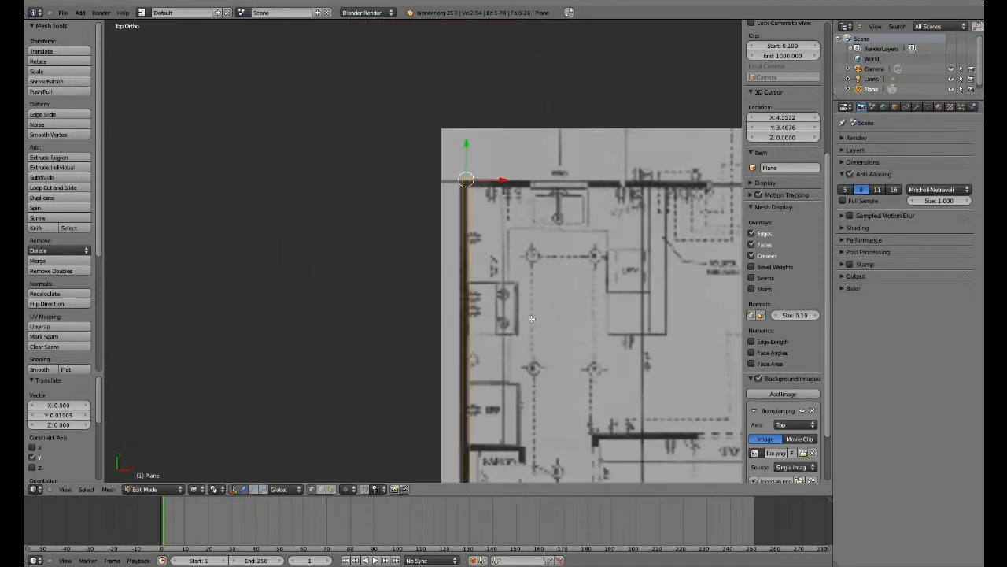
pyautogui.keyDown('shift'); pyautogui.moveTo(571, 429); pyautogui.dragTo(566, 238, button='middle'); pyautogui.keyUp('shift')
pyautogui.keyDown('shift'); pyautogui.moveTo(598, 326); pyautogui.dragTo(577, 201, button='middle'); pyautogui.keyUp('shift')
pyautogui.keyDown('shift'); pyautogui.moveTo(564, 395); pyautogui.dragTo(542, 250, button='middle'); pyautogui.keyUp('shift')
pyautogui.keyDown('shift'); pyautogui.moveTo(549, 409); pyautogui.dragTo(536, 287, button='middle'); pyautogui.keyUp('shift')
pyautogui.keyDown('shift'); pyautogui.moveTo(481, 168); pyautogui.dragTo(516, 429, button='middle'); pyautogui.keyUp('shift')
pyautogui.keyDown('shift'); pyautogui.moveTo(515, 158); pyautogui.dragTo(546, 353, button='middle'); pyautogui.keyUp('shift')
pyautogui.moveTo(555, 89)
pyautogui.keyDown('shift'); pyautogui.mouseDown(button='middle')
pyautogui.moveTo(546, 310)
pyautogui.moveTo(412, 295)
pyautogui.moveTo(455, 317)
pyautogui.mouseUp(button='middle'); pyautogui.keyUp('shift')
# Step: Add a loop cut across the left outer wall strip and move it about 6.283 along Y, level with the upper wall's inner side
pyautogui.press('a')
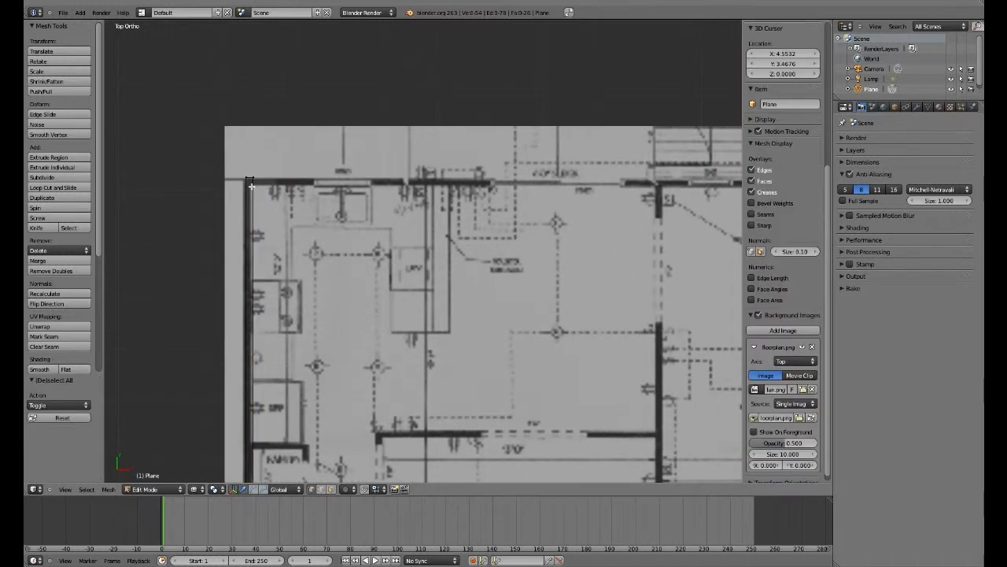
pyautogui.hotkey('ctrl', 'r')
pyautogui.click(249, 188)
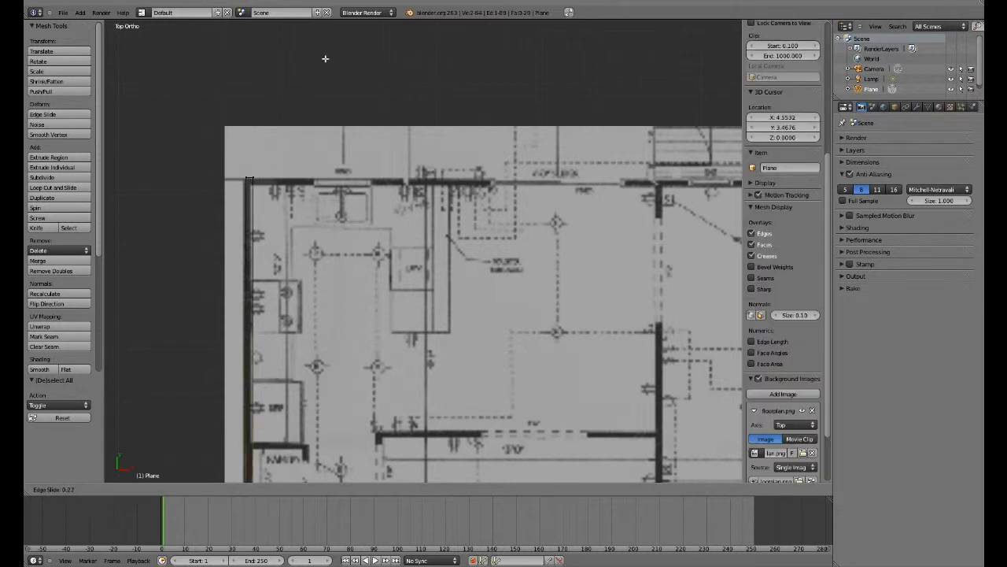
pyautogui.click(455, 26)
pyautogui.press('g')
pyautogui.press('y')
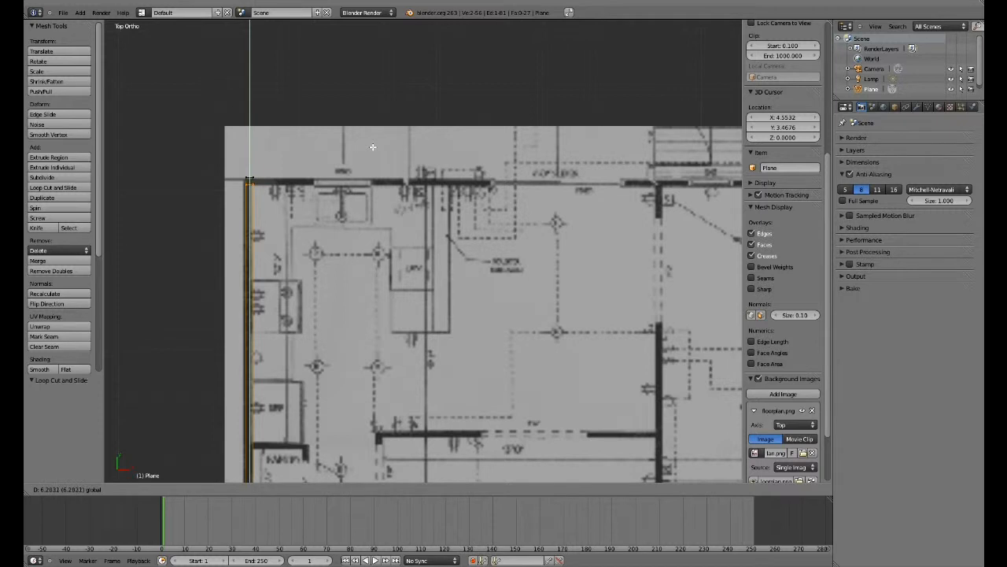
pyautogui.click(373, 147)
# Step: Extrude the inner side edge of the upper-left corner square 4.573 along X over the plan's upper wall
pyautogui.press('a')
pyautogui.press('b')
pyautogui.moveTo(276, 164); pyautogui.dragTo(253, 189)
pyautogui.press('g')
pyautogui.press('x')
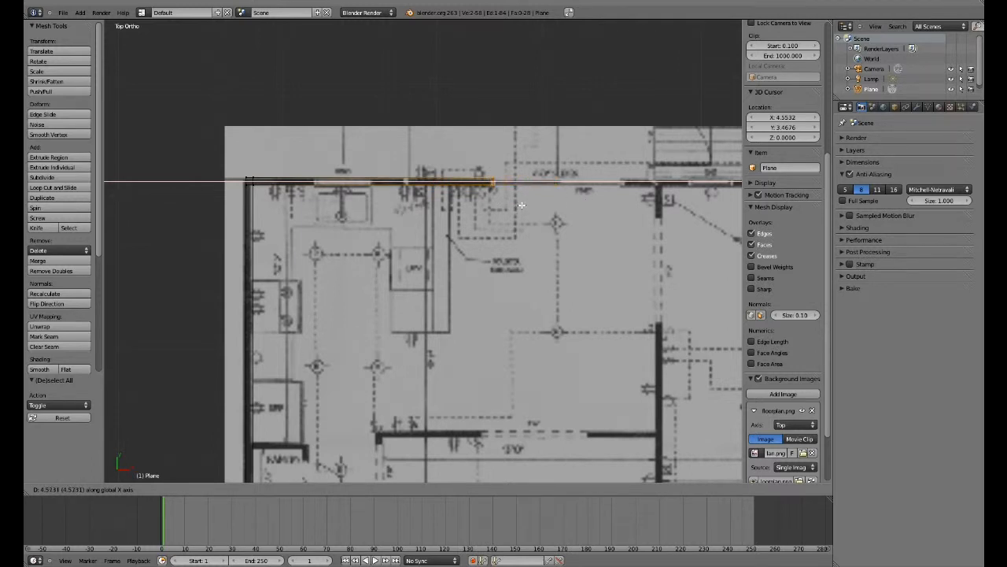
pyautogui.click(522, 206)
# Step: Move the end of the upper wall strip a further 5.297 along X to the near side of the closet bump-out
pyautogui.keyDown('shift'); pyautogui.moveTo(595, 227); pyautogui.dragTo(351, 266, button='middle'); pyautogui.keyUp('shift')
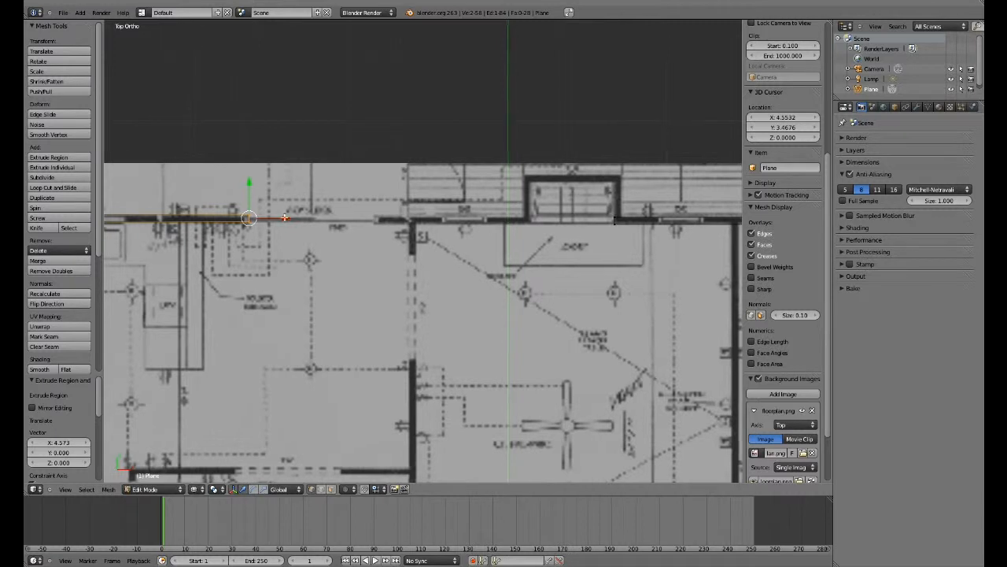
pyautogui.press('e')
pyautogui.press('x')
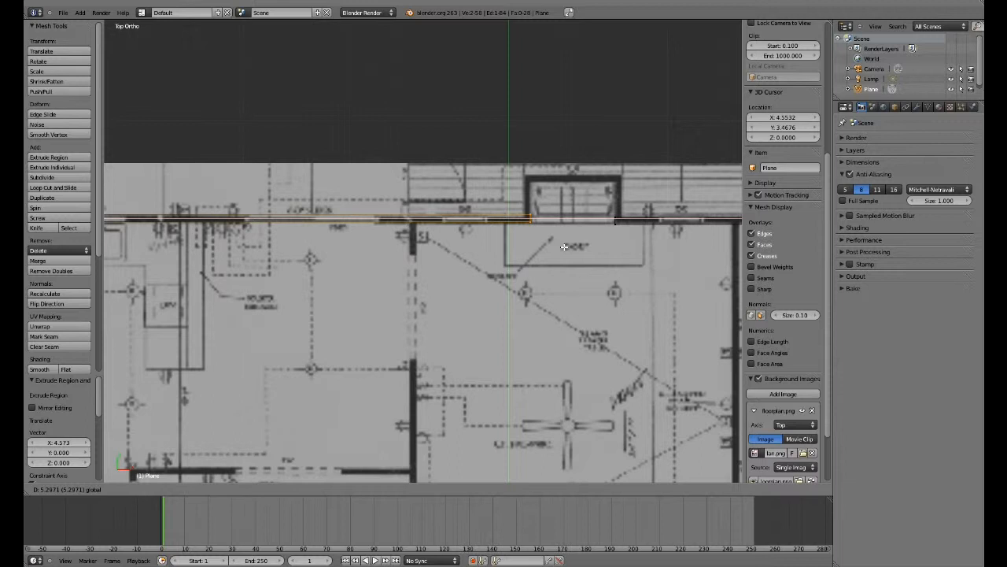
pyautogui.click(565, 248)
# Step: Add a loop cut near the upper wall strip's end and move it along X to the outer side of the bump-out's left wall
pyautogui.hotkey('ctrl', 'r')
pyautogui.click(525, 230)
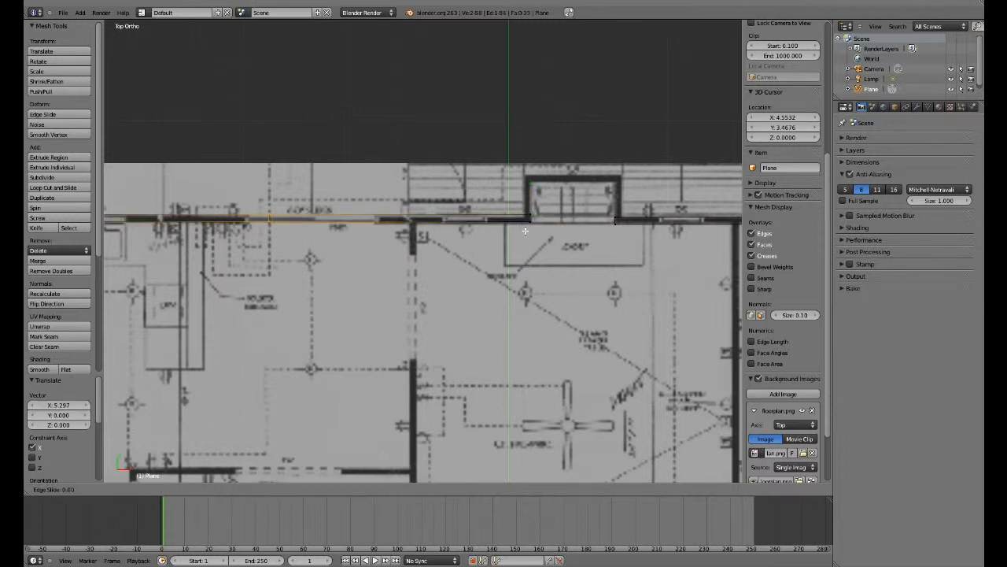
pyautogui.click(698, 231)
pyautogui.press('g')
pyautogui.press('x')
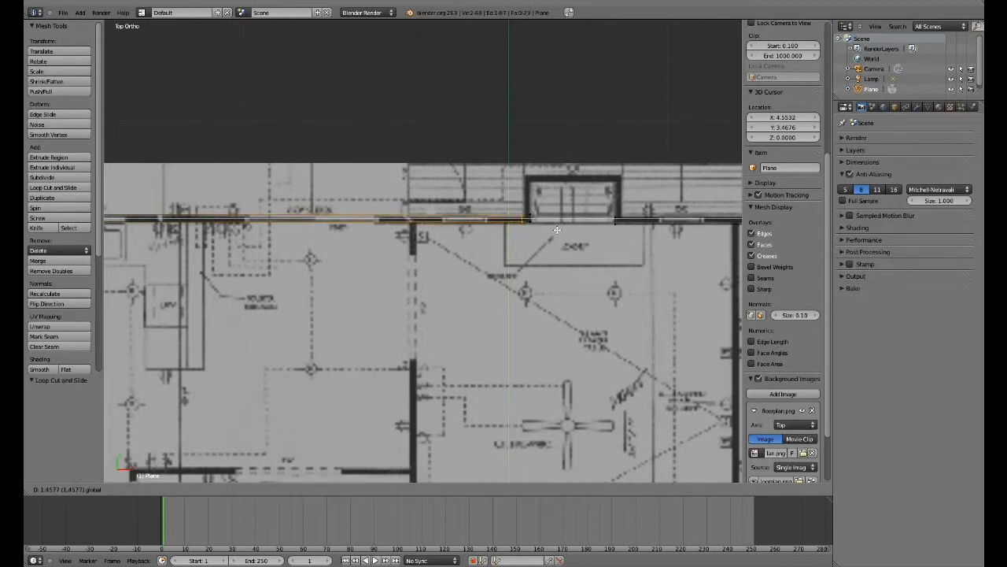
pyautogui.click(558, 230)
# Step: Extrude the upper edge of the strip's end square about 0.743 along Y over the bump-out's left wall
pyautogui.press('a')
pyautogui.press('b')
pyautogui.moveTo(540, 208); pyautogui.dragTo(518, 218)
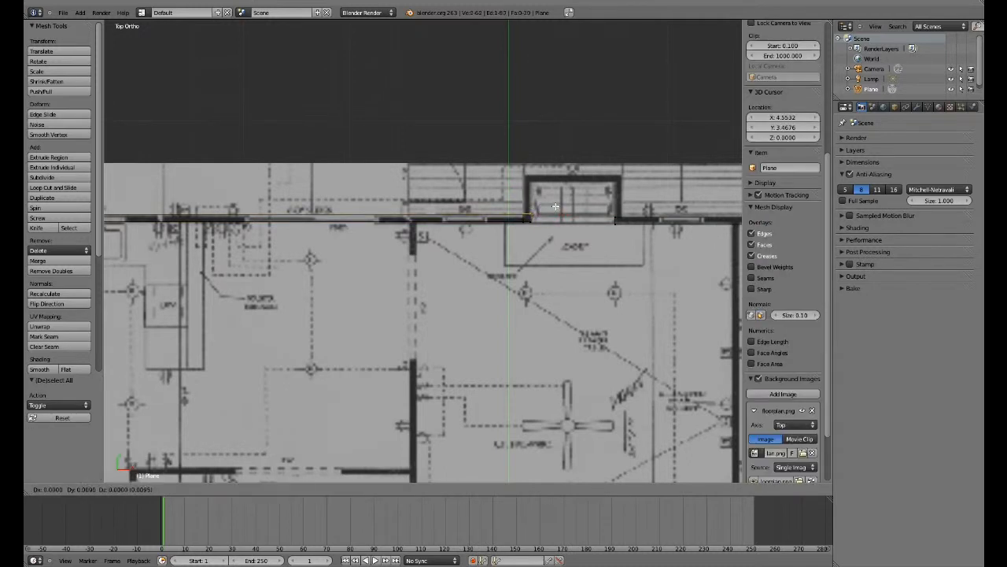
pyautogui.press('g')
pyautogui.press('y')
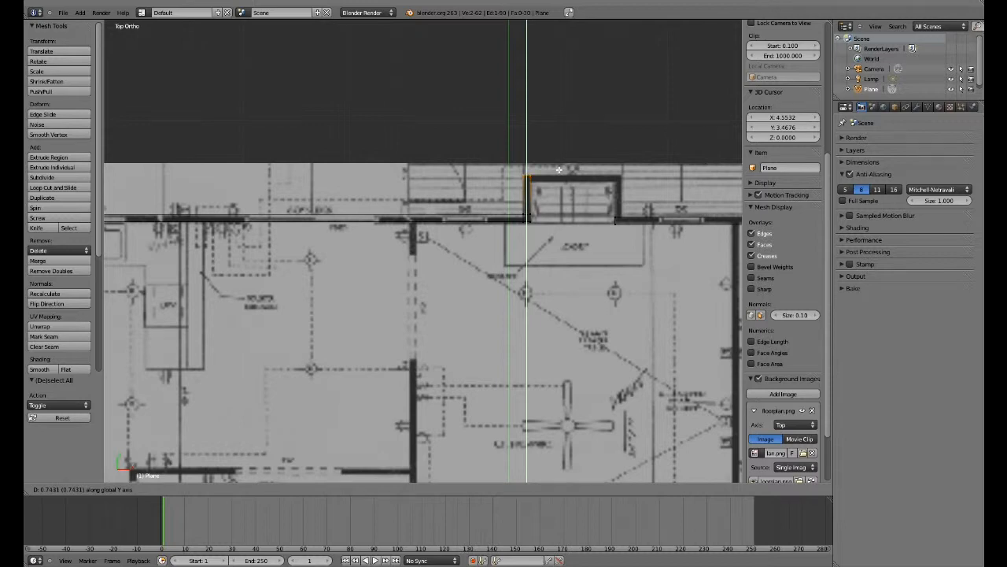
pyautogui.click(559, 170)
# Step: Add a loop cut near the upper end of the bump-out's left wall, level with its top wall's inner side
pyautogui.press('a')
pyautogui.hotkey('ctrl', 'r')
pyautogui.click(543, 174)
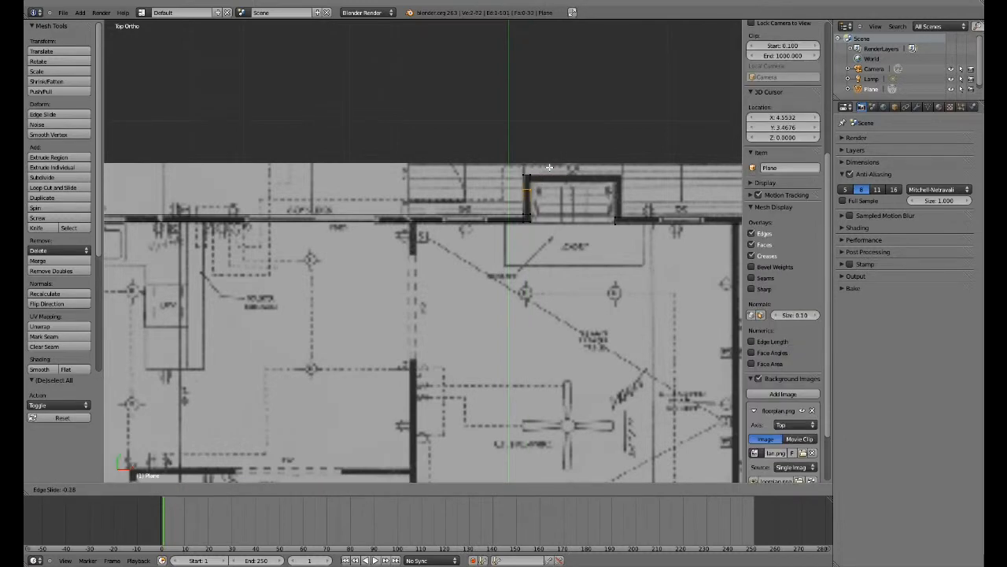
pyautogui.click(546, 169)
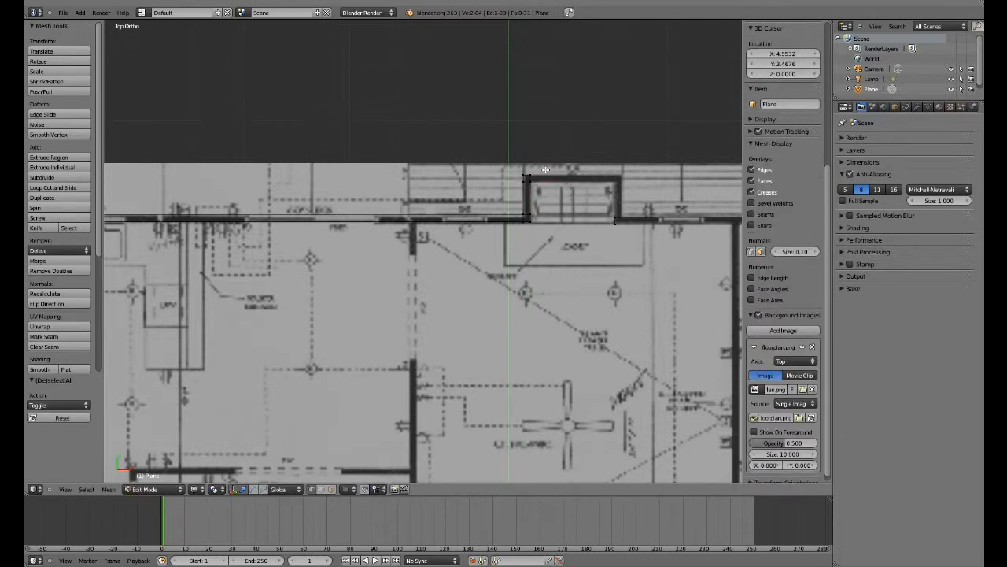
# Step: Extrude the inner side edge of the bump-out's upper-left corner about 1.724 along X over its top wall
pyautogui.press('g')
pyautogui.press('x')
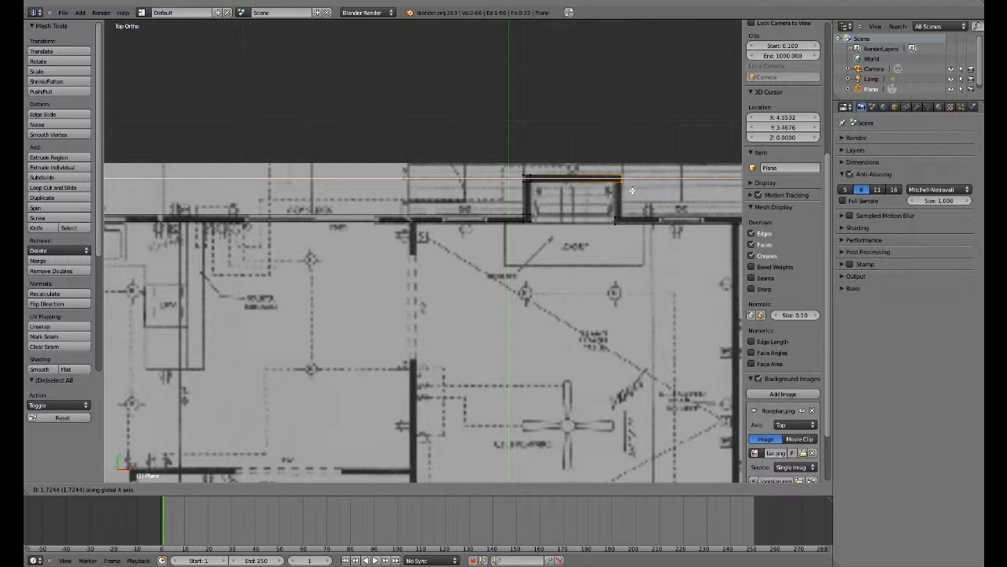
pyautogui.click(633, 191)
# Step: Add a loop cut near the far end of the bump-out's top wall, in line with its right wall's inner side
pyautogui.press('a')
pyautogui.hotkey('ctrl', 'r')
pyautogui.click(621, 183)
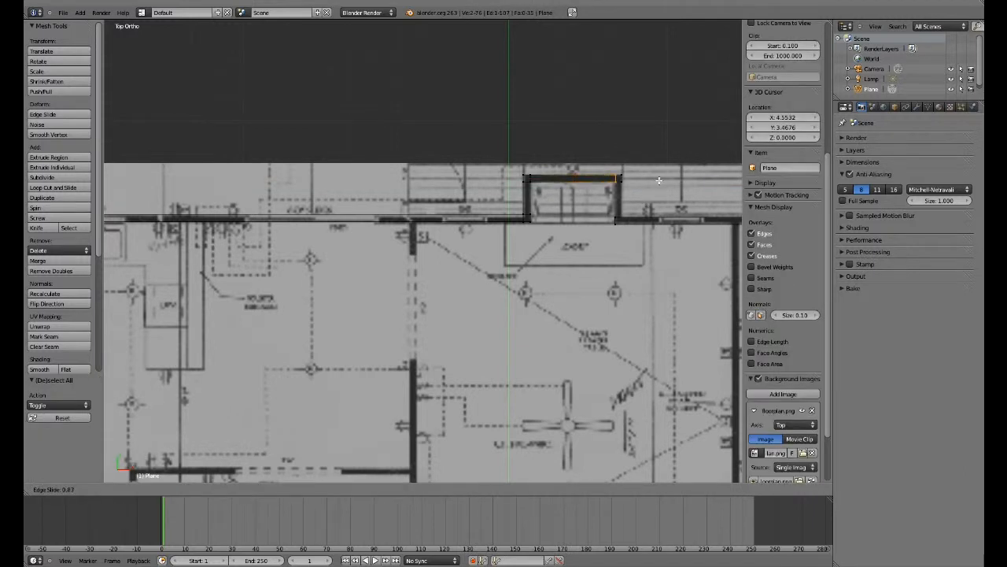
pyautogui.click(658, 181)
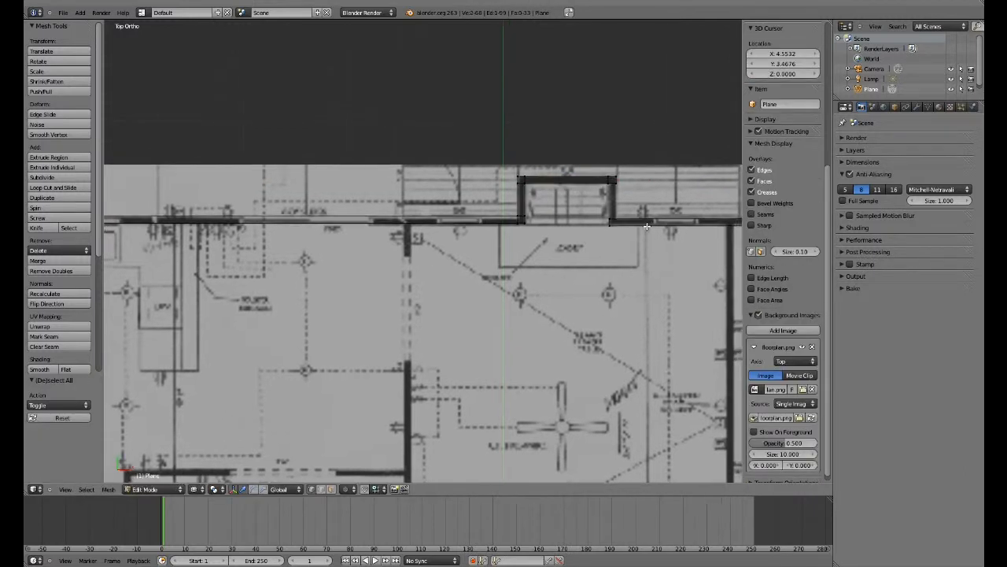
# Step: Select the end edge of the existing wall strip at the bump-out's lower-right corner and set its median X to 17.1
pyautogui.keyDown('shift'); pyautogui.moveTo(646, 226); pyautogui.dragTo(489, 284, button='middle'); pyautogui.keyUp('shift')
pyautogui.press('e')
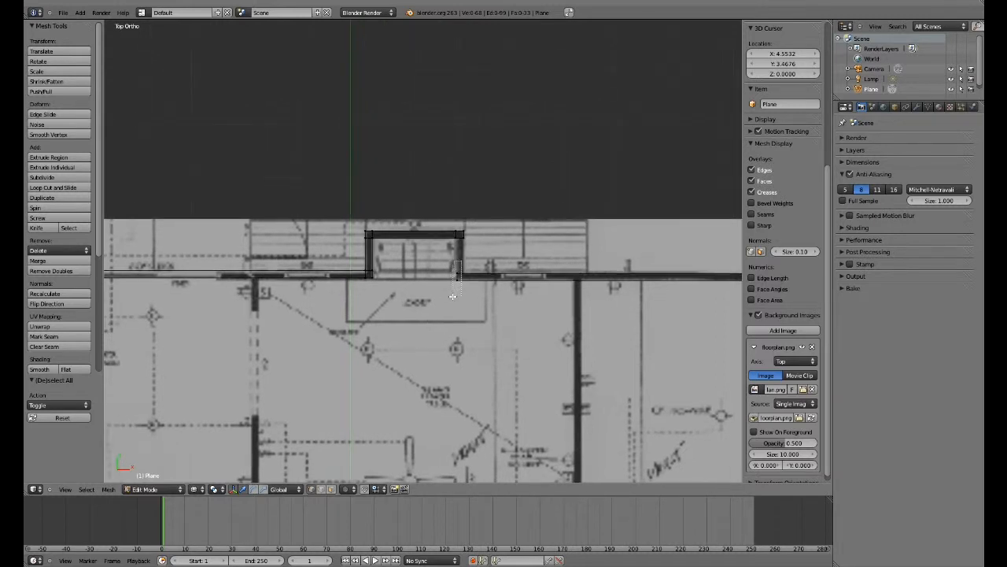
pyautogui.click(457, 277)
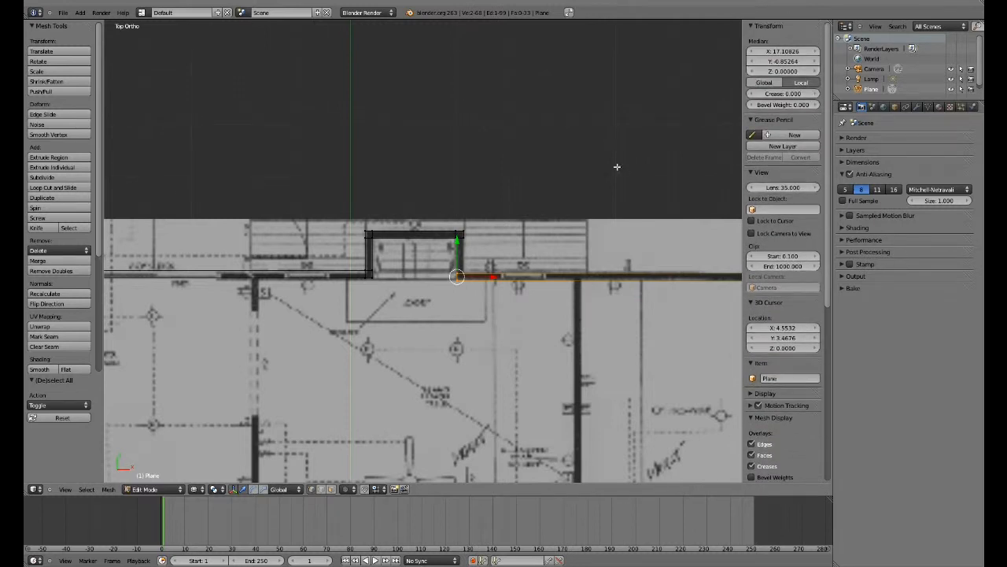
pyautogui.click(492, 276)
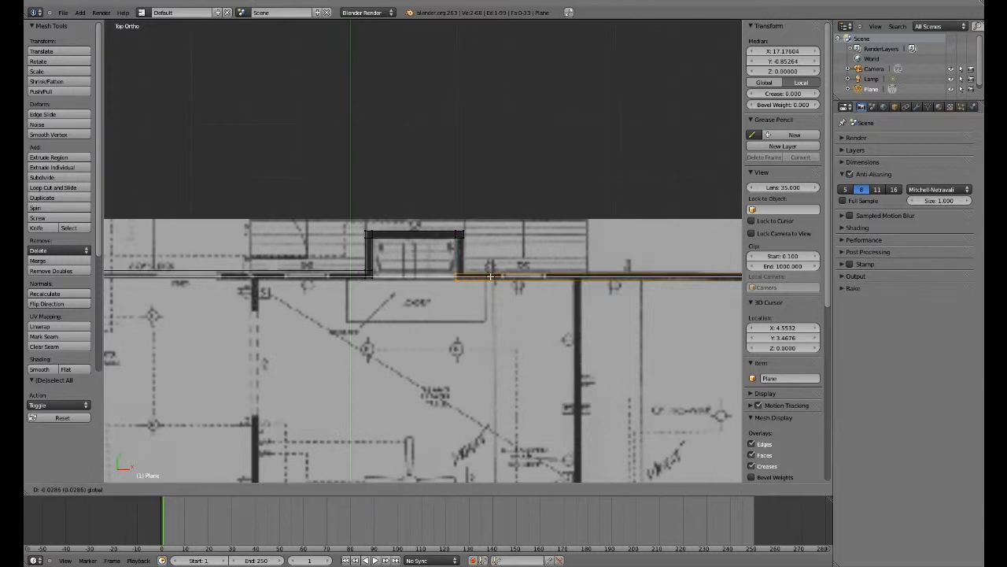
pyautogui.hotkey('ctrl', 'z')
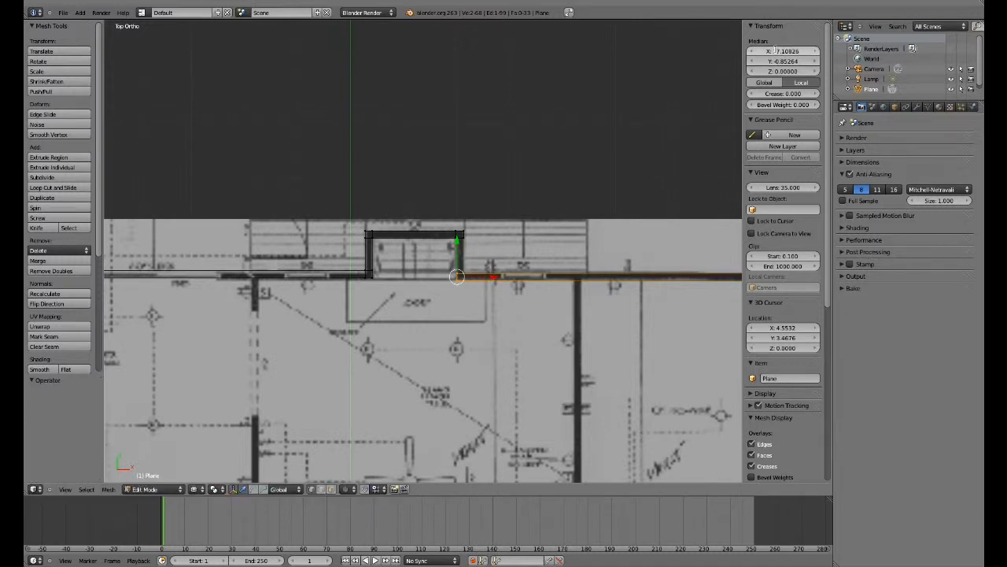
pyautogui.click(775, 51)
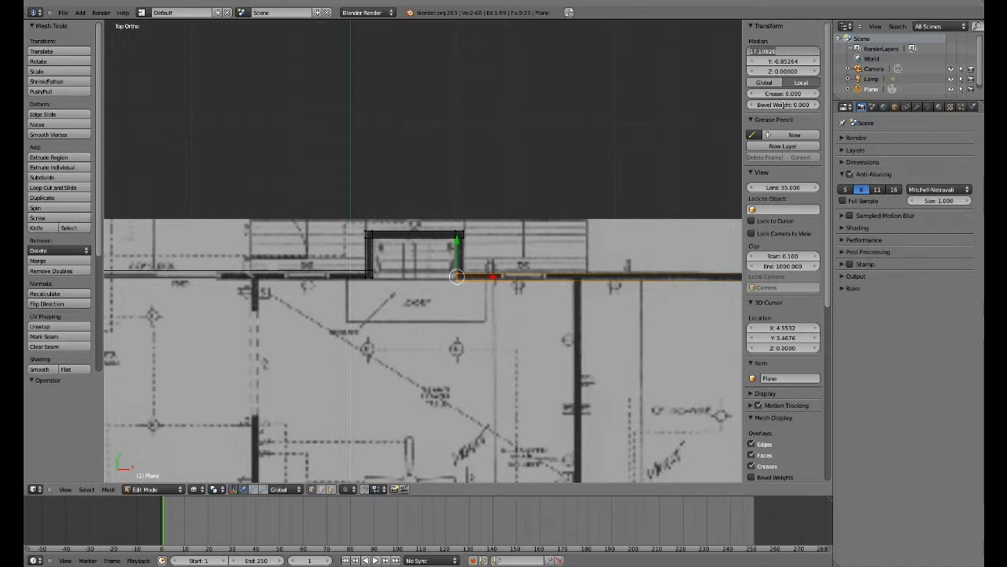
pyautogui.write('17')
pyautogui.press('Return')
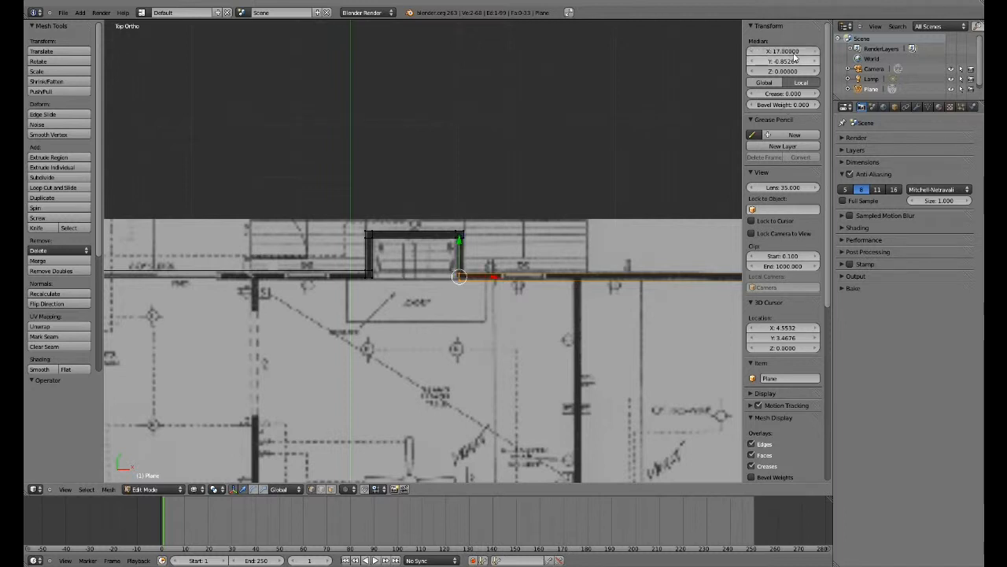
pyautogui.click(794, 52)
pyautogui.write('17.1')
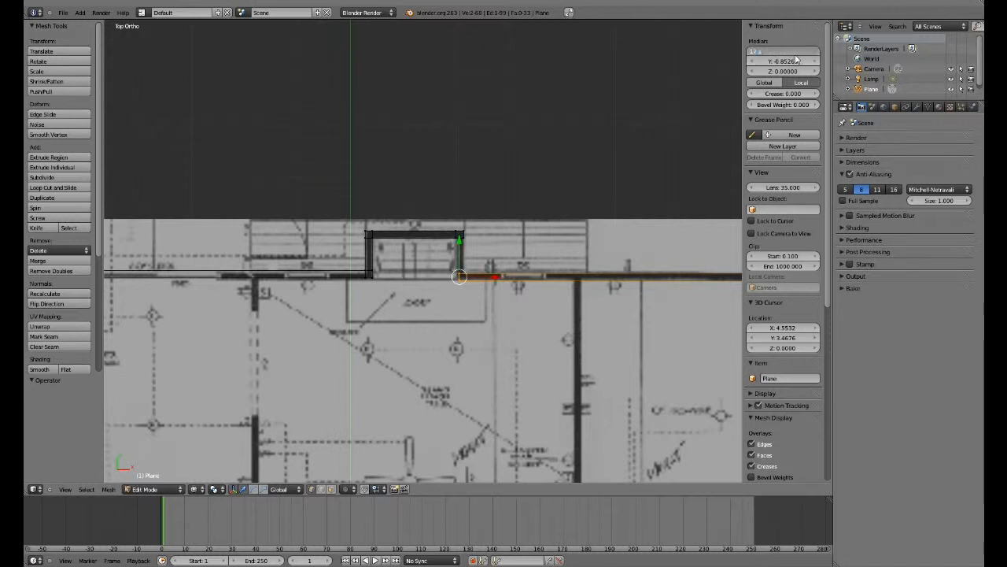
pyautogui.press('Return')
# Step: Select the loop-cut edge near the right end of the bump-out's top wall and set its median X to 17.1
pyautogui.press('a')
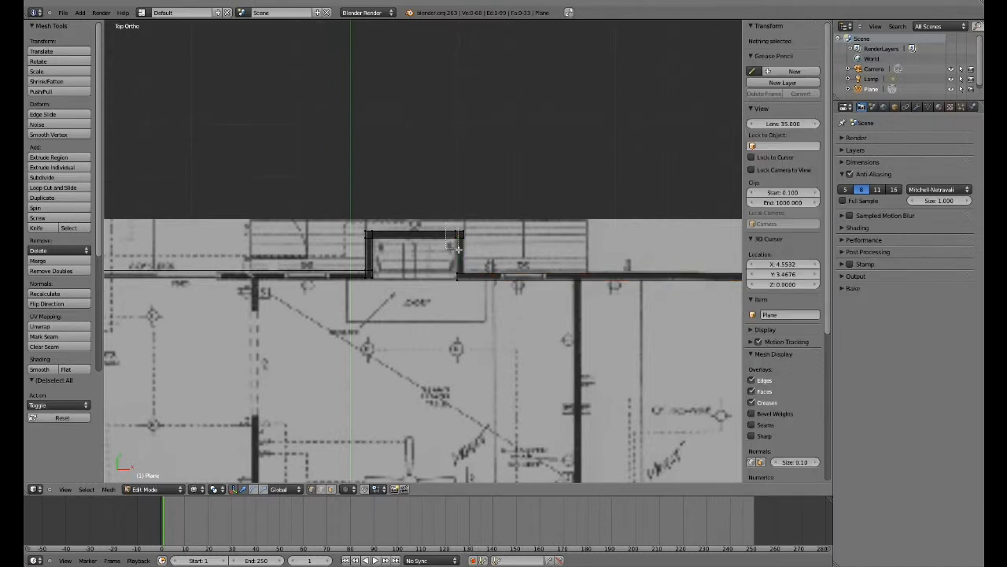
pyautogui.rightClick(455, 234)
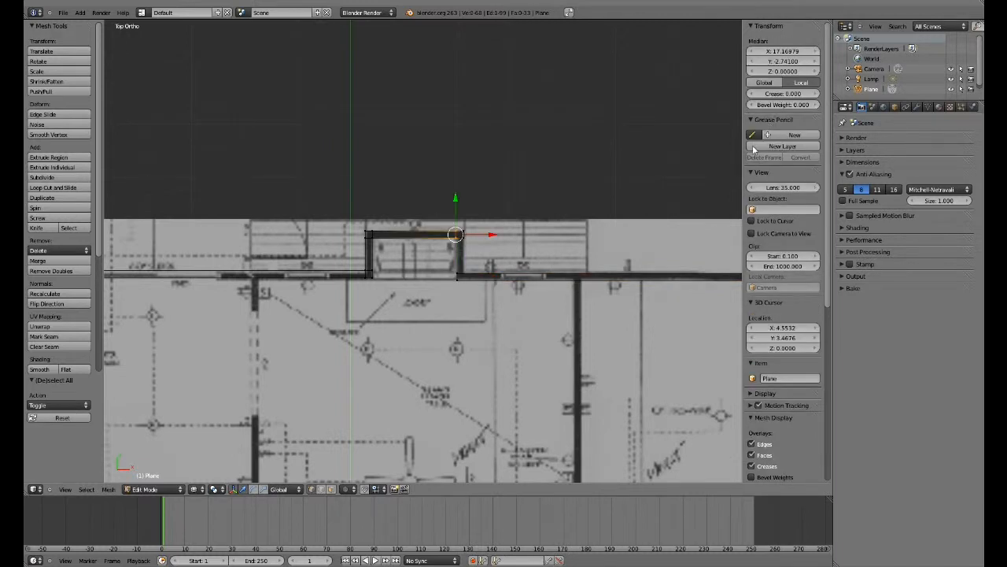
pyautogui.click(785, 52)
pyautogui.write('17')
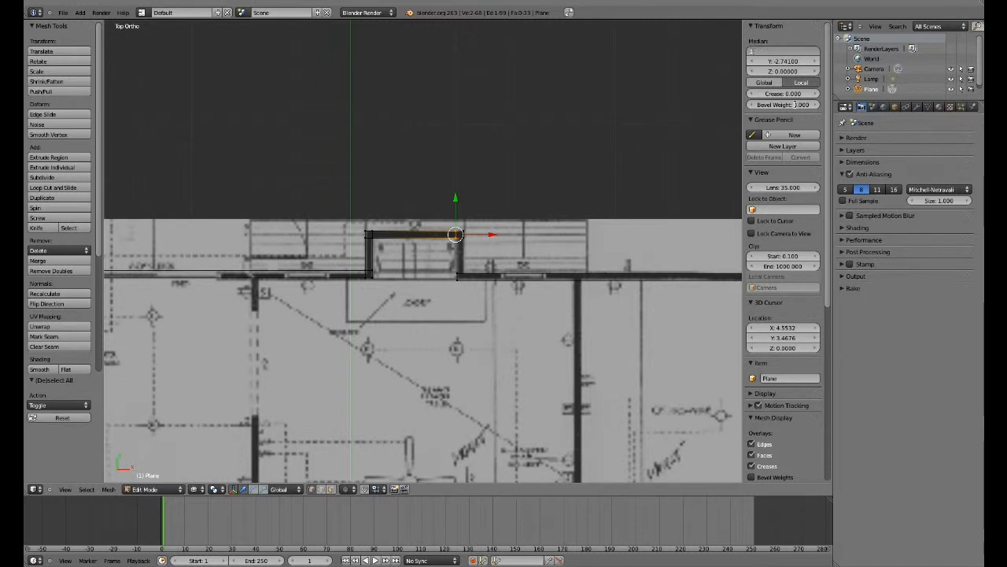
pyautogui.write('.1')
pyautogui.press('Return')
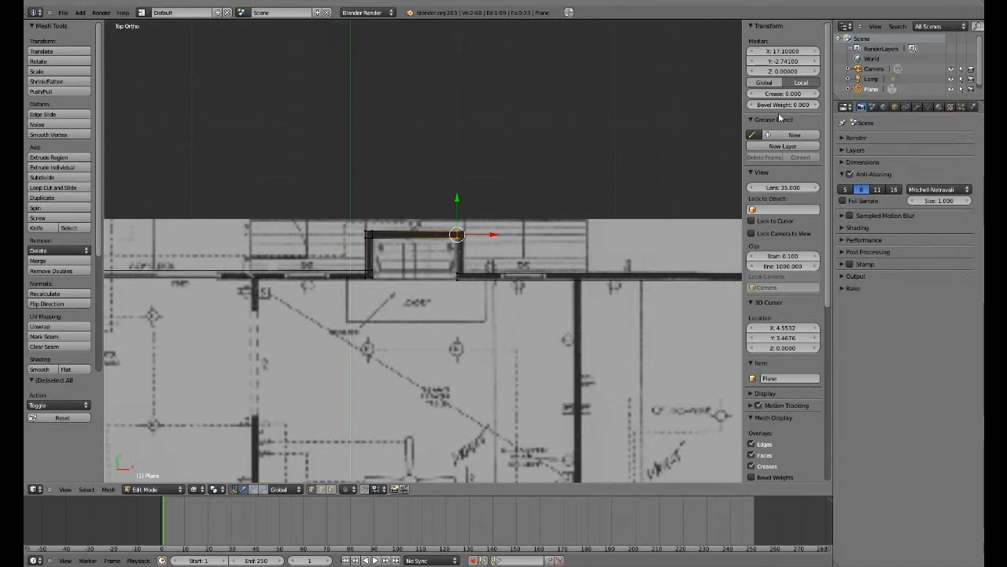
# Step: Add a loop cut in the wall strip right of the bump-out and move it along X to the bump-out's outer right side
pyautogui.press('a')
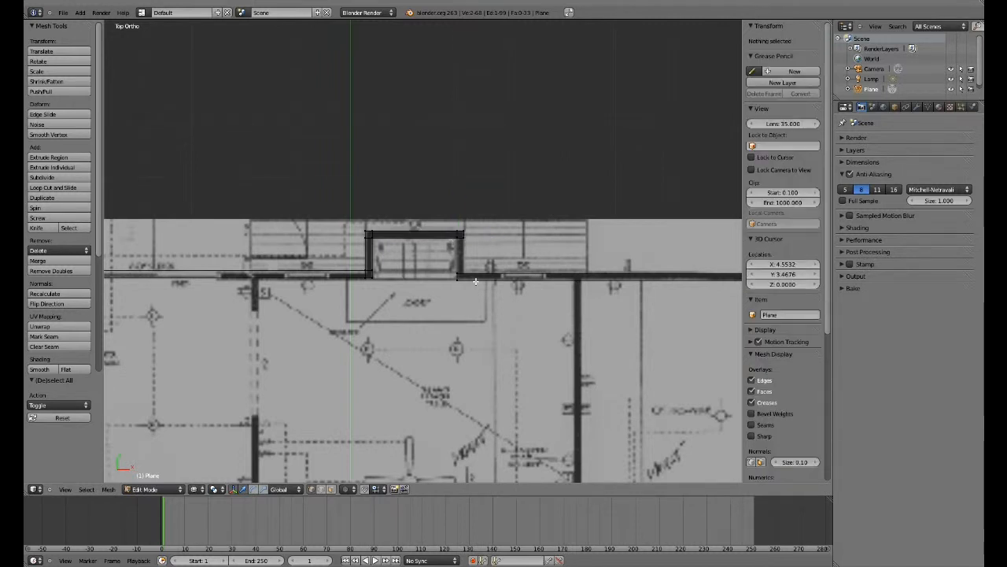
pyautogui.scroll(3, 536, 267)
pyautogui.hotkey('ctrl', 'r')
pyautogui.click(499, 296)
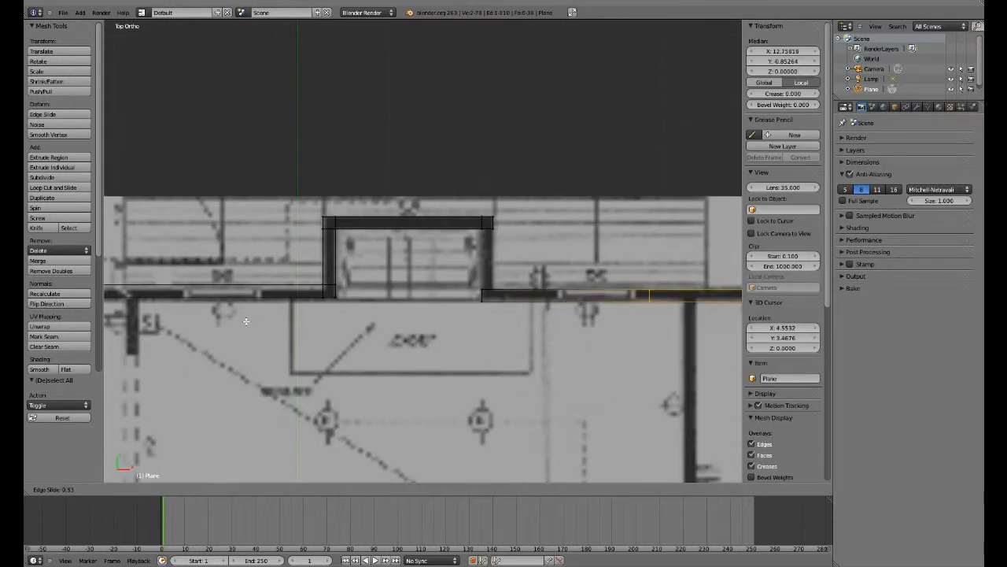
pyautogui.click(185, 333)
pyautogui.press('g')
pyautogui.press('x')
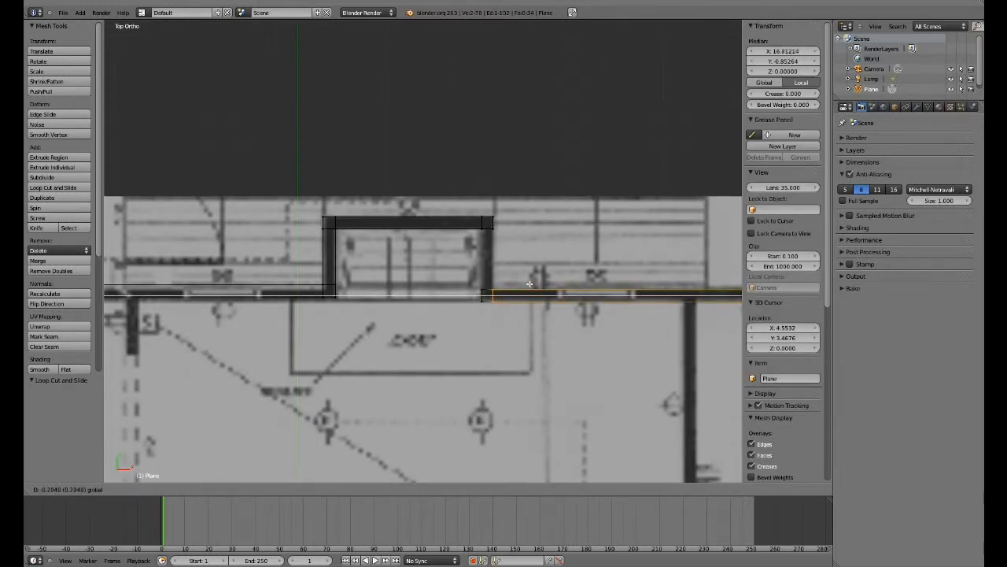
pyautogui.click(529, 283)
# Step: Select the right end edge of the bump-out's top wall and set its median X to 16.8
pyautogui.press('a')
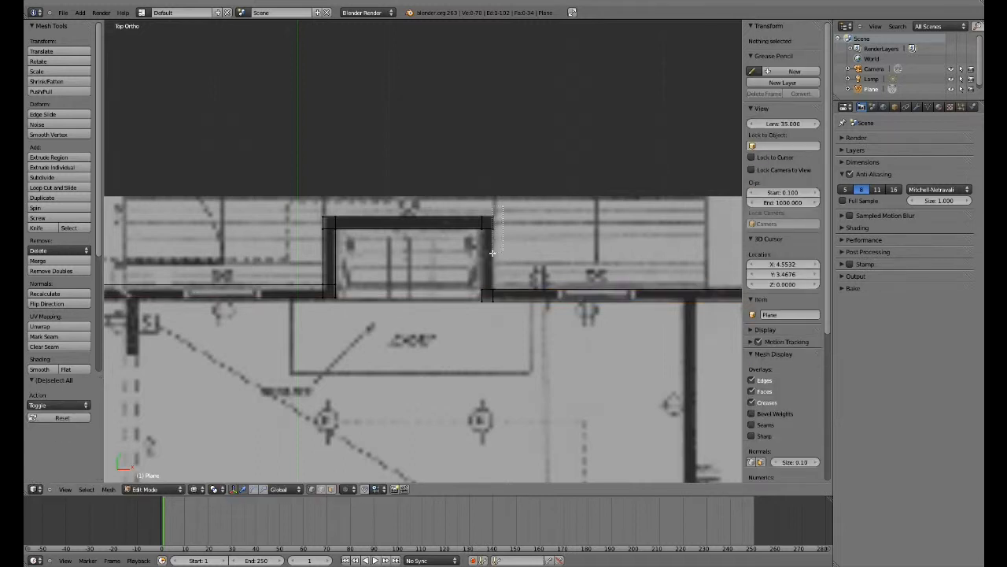
pyautogui.rightClick(492, 224)
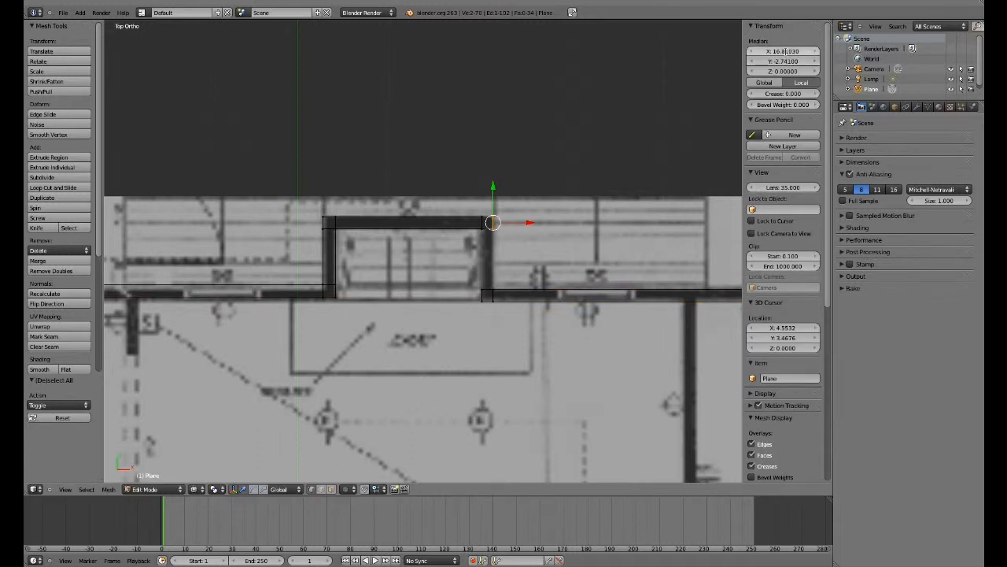
pyautogui.click(786, 51)
pyautogui.write('16.8')
pyautogui.press('Return')
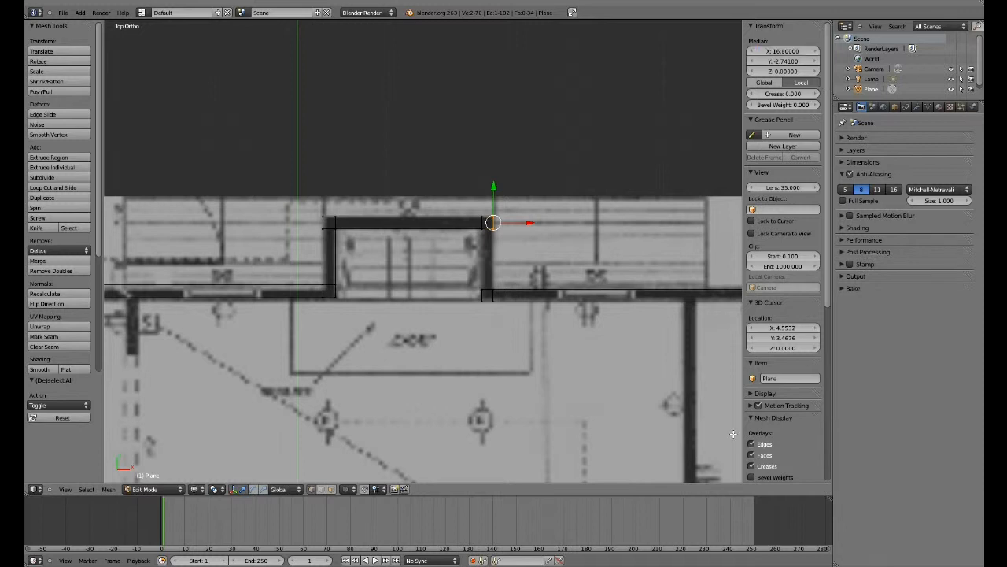
# Step: Select the loop-cut edge in the wall strip at the bump-out's outer right side and set its median X to 16.8
pyautogui.press('a')
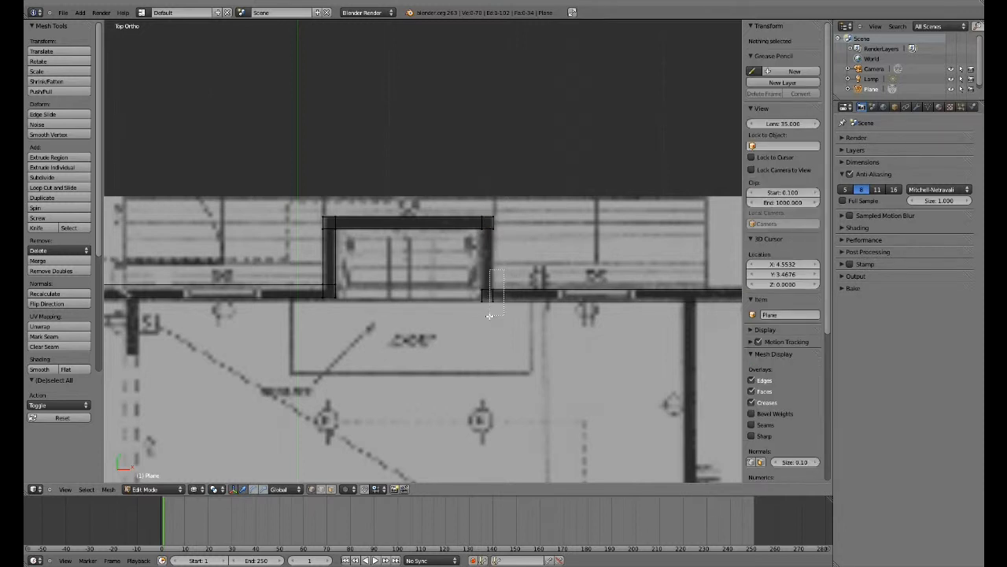
pyautogui.rightClick(491, 295)
pyautogui.click(784, 51)
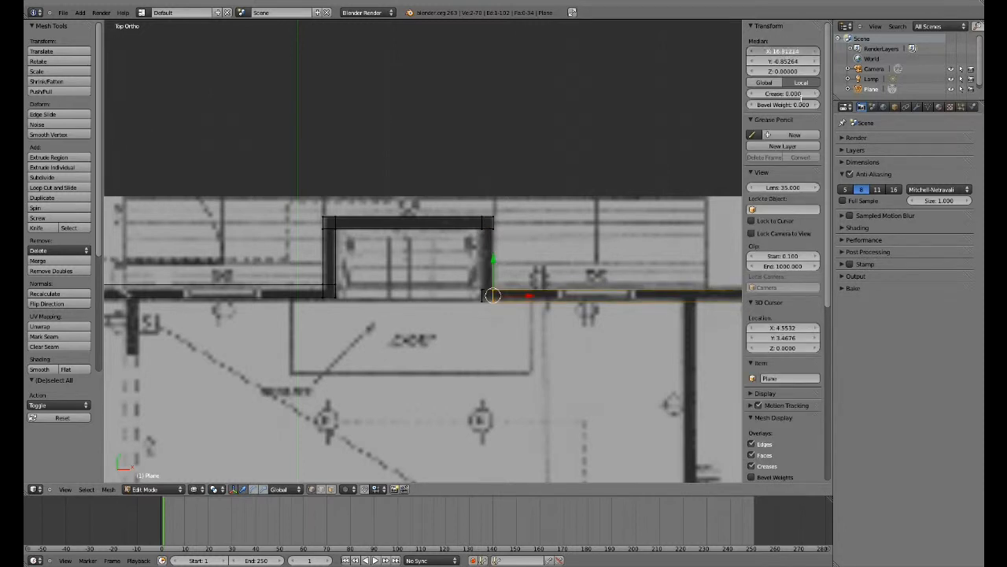
pyautogui.write('16.8')
pyautogui.press('Return')
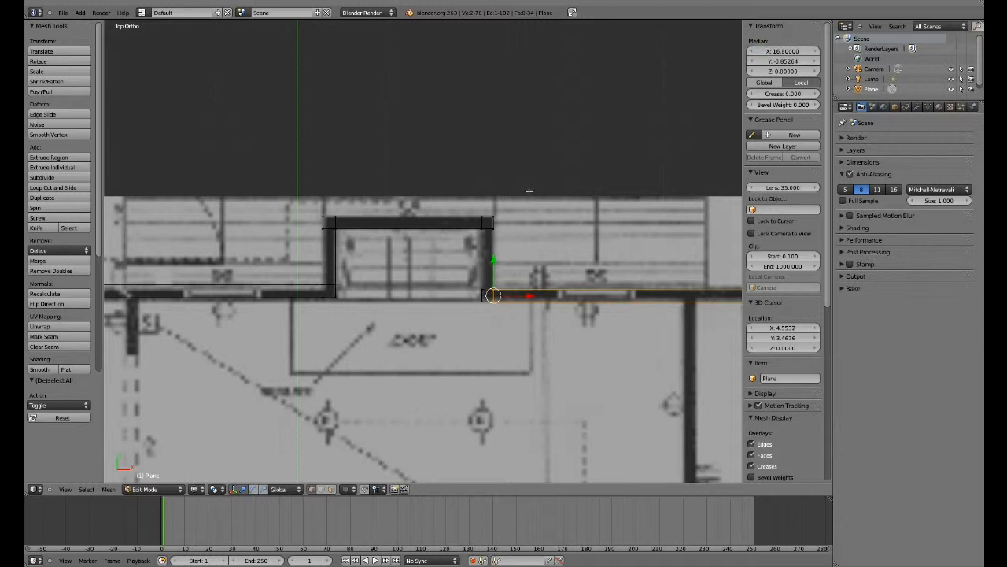
# Step: Fill the bump-out's right wall with a face between the top wall and the lower wall strip, and clear the selection
pyautogui.press('a')
pyautogui.press('b')
pyautogui.moveTo(497, 225); pyautogui.dragTo(468, 295)
pyautogui.press('f')
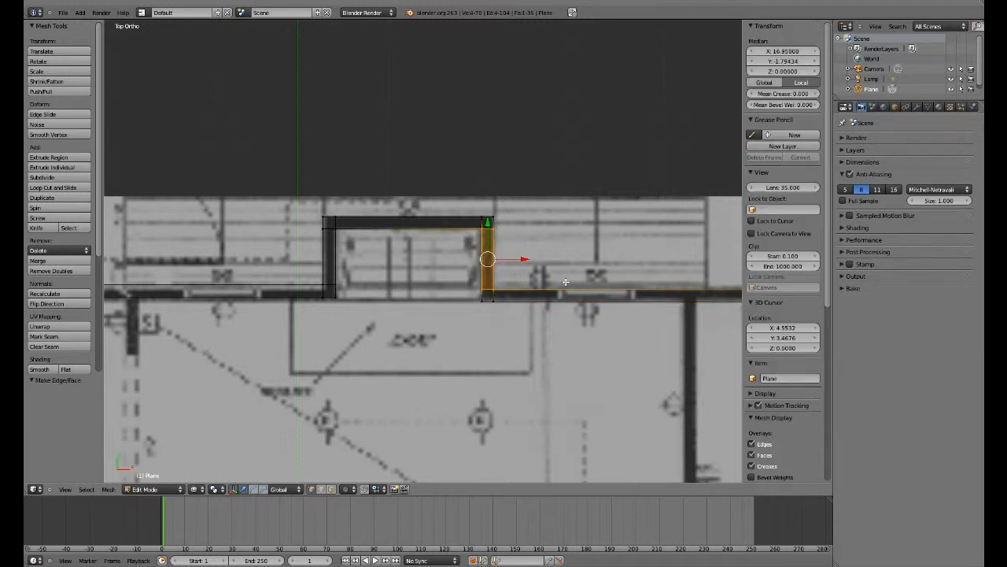
pyautogui.press('a')
# Step: Examine the traced outer walls and the untraced interior walls across the whole floor plan
pyautogui.scroll(-2, 591, 322)
pyautogui.keyDown('shift'); pyautogui.moveTo(602, 342); pyautogui.dragTo(367, 252, button='middle'); pyautogui.keyUp('shift')
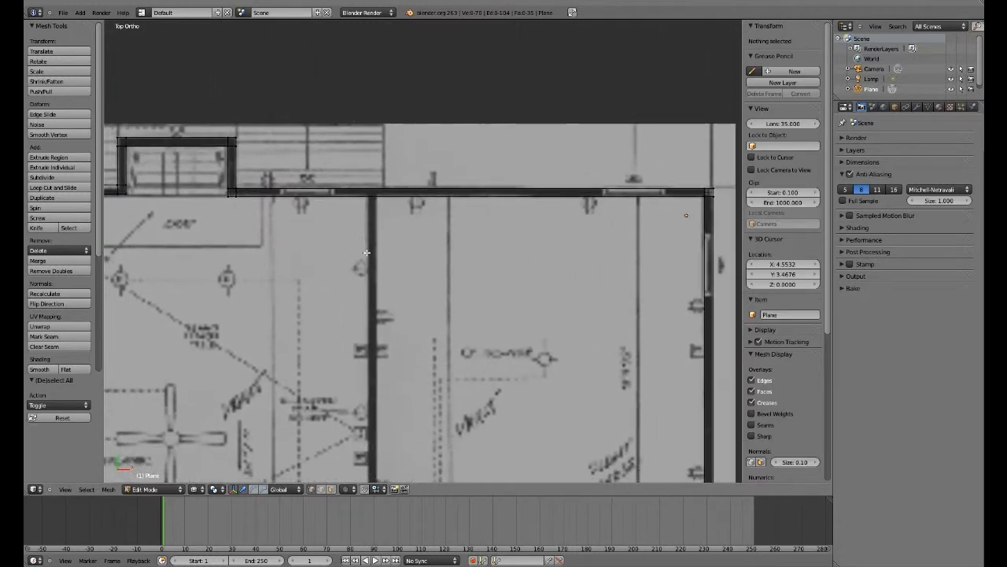
pyautogui.keyDown('shift'); pyautogui.moveTo(573, 322); pyautogui.dragTo(526, 117, button='middle'); pyautogui.keyUp('shift')
pyautogui.keyDown('shift'); pyautogui.moveTo(486, 392); pyautogui.dragTo(617, 474, button='middle'); pyautogui.keyUp('shift')
pyautogui.keyDown('shift'); pyautogui.moveTo(469, 249); pyautogui.dragTo(517, 306, button='middle'); pyautogui.keyUp('shift')
pyautogui.keyDown('shift'); pyautogui.moveTo(521, 243); pyautogui.dragTo(520, 328, button='middle'); pyautogui.keyUp('shift')
pyautogui.keyDown('shift'); pyautogui.moveTo(475, 270); pyautogui.dragTo(690, 218, button='middle'); pyautogui.keyUp('shift')
pyautogui.keyDown('shift'); pyautogui.moveTo(376, 288); pyautogui.dragTo(461, 252, button='middle'); pyautogui.keyUp('shift')
pyautogui.keyDown('shift'); pyautogui.moveTo(477, 202); pyautogui.dragTo(564, 104, button='middle'); pyautogui.keyUp('shift')
pyautogui.keyDown('shift'); pyautogui.moveTo(359, 377); pyautogui.dragTo(531, 68, button='middle'); pyautogui.keyUp('shift')
pyautogui.scroll(-4, 575, 263)
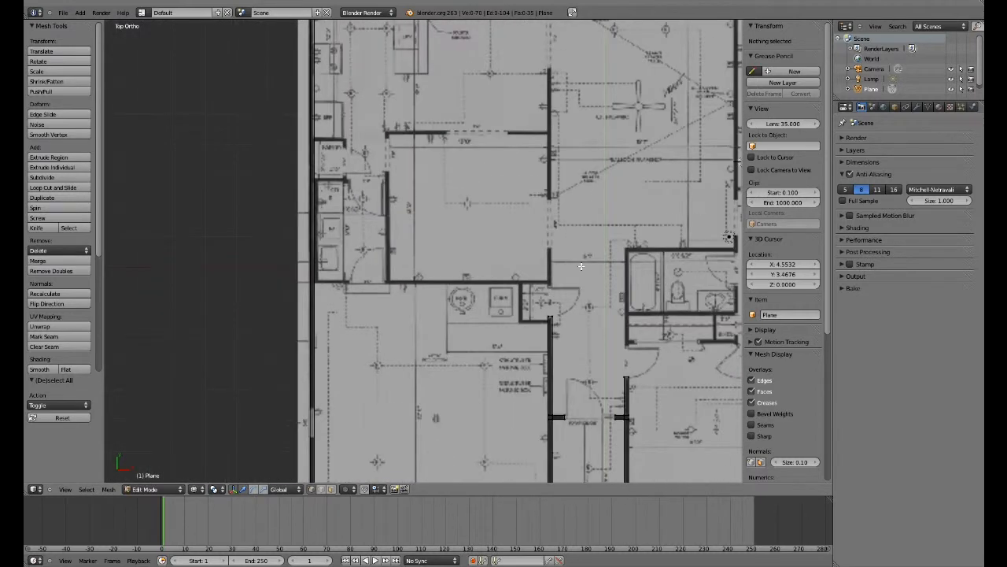
pyautogui.scroll(-2, 581, 266)
pyautogui.keyDown('shift'); pyautogui.moveTo(395, 243); pyautogui.dragTo(443, 284, button='middle'); pyautogui.keyUp('shift')
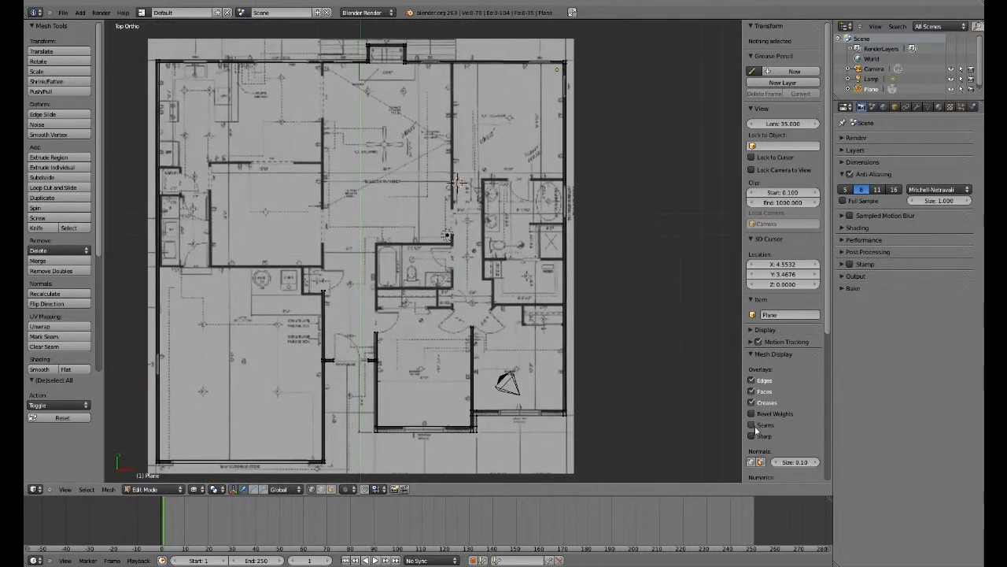
# Step: Hide the background floor plan image and switch the viewport to solid shading
pyautogui.scroll(-7, 764, 430)
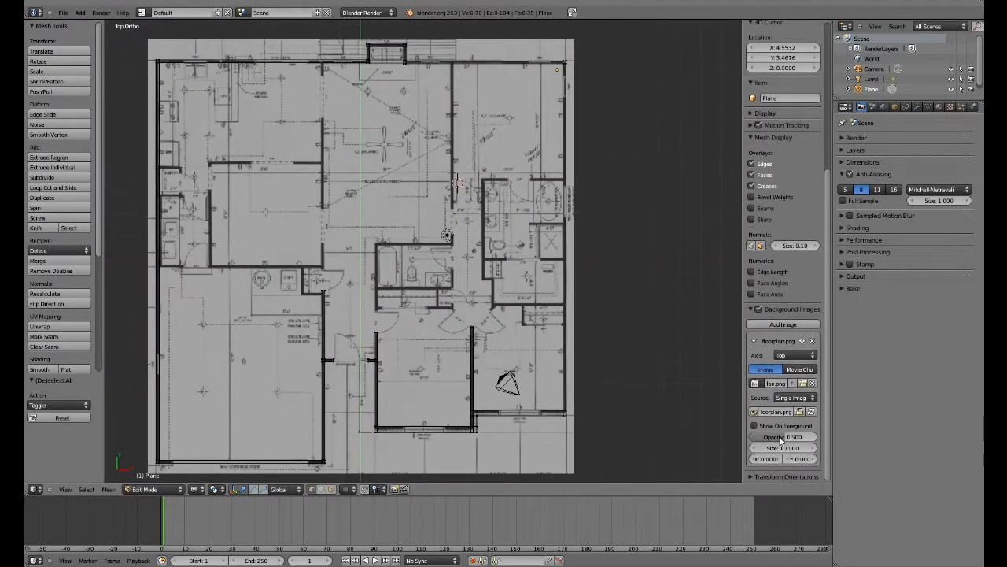
pyautogui.click(758, 309)
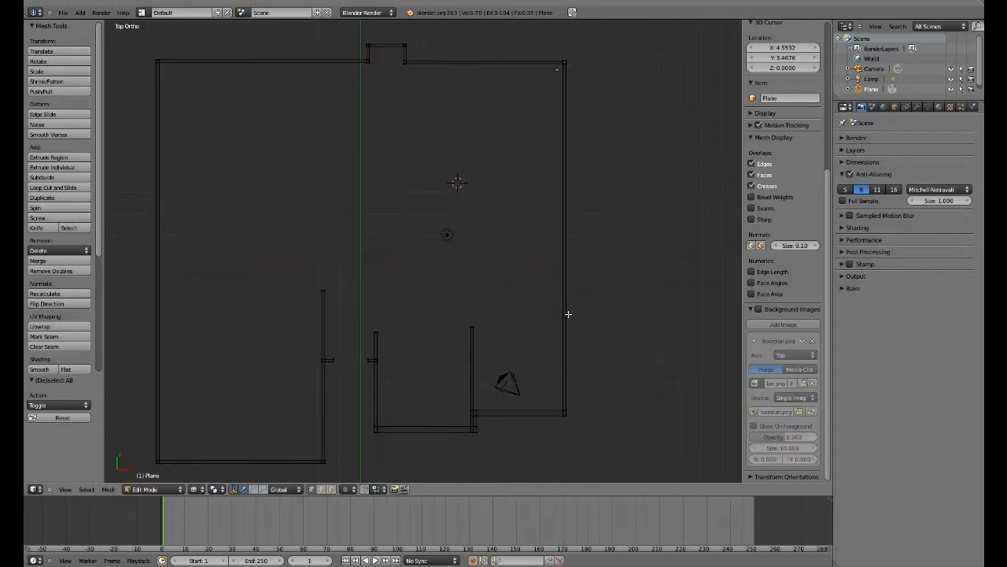
pyautogui.press('z')
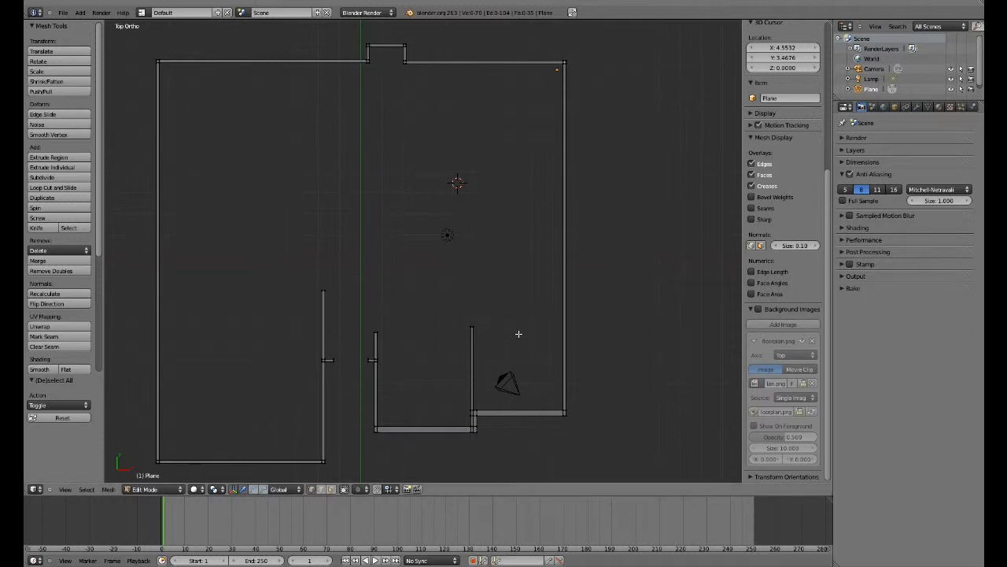
# Step: Try extruding all the walls upward by about 3.06 units in front view, and undo the extrusion
pyautogui.press('a')
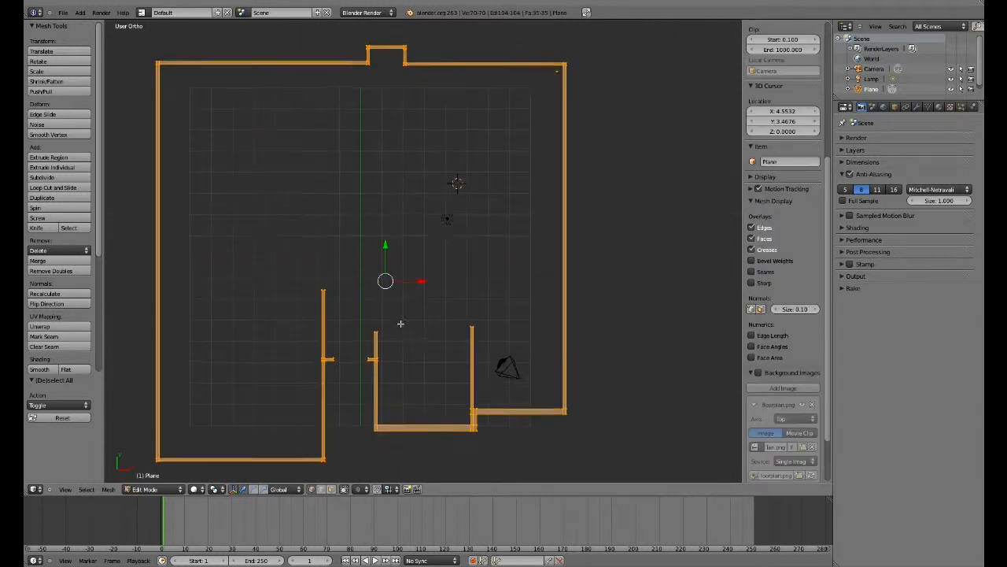
pyautogui.moveTo(518, 333); pyautogui.dragTo(401, 235, button='middle')
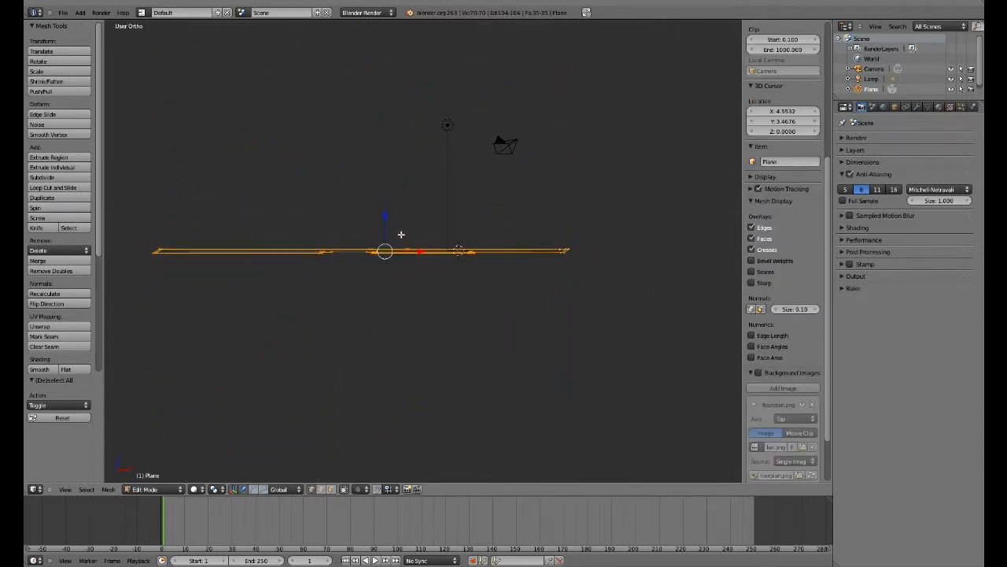
pyautogui.press('KP_1')
pyautogui.press('e')
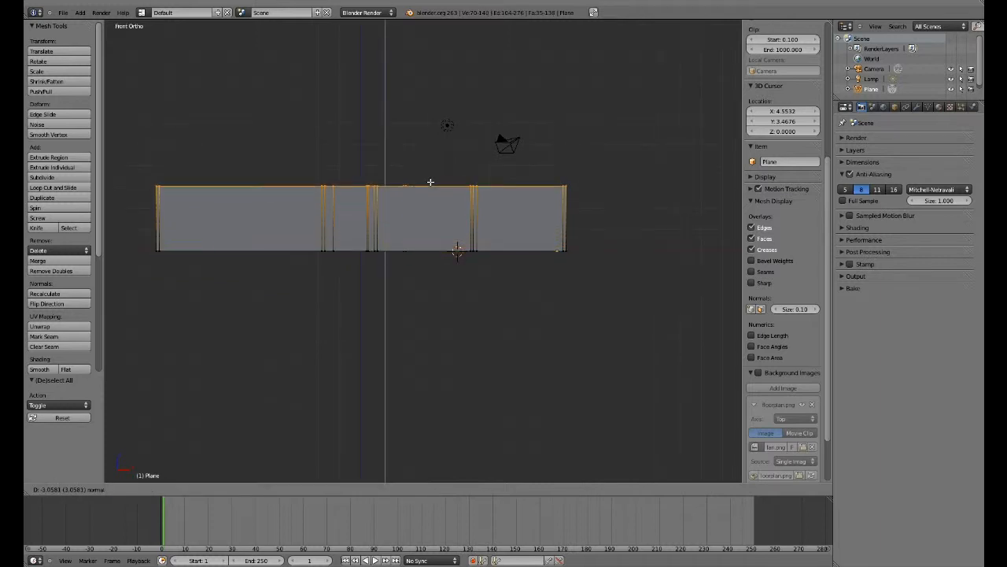
pyautogui.click(429, 185)
pyautogui.moveTo(429, 185); pyautogui.dragTo(500, 287, button='middle')
pyautogui.hotkey('ctrl', 'z')
# Step: Return to the top view and show the background floor plan image again
pyautogui.press('KP_7')
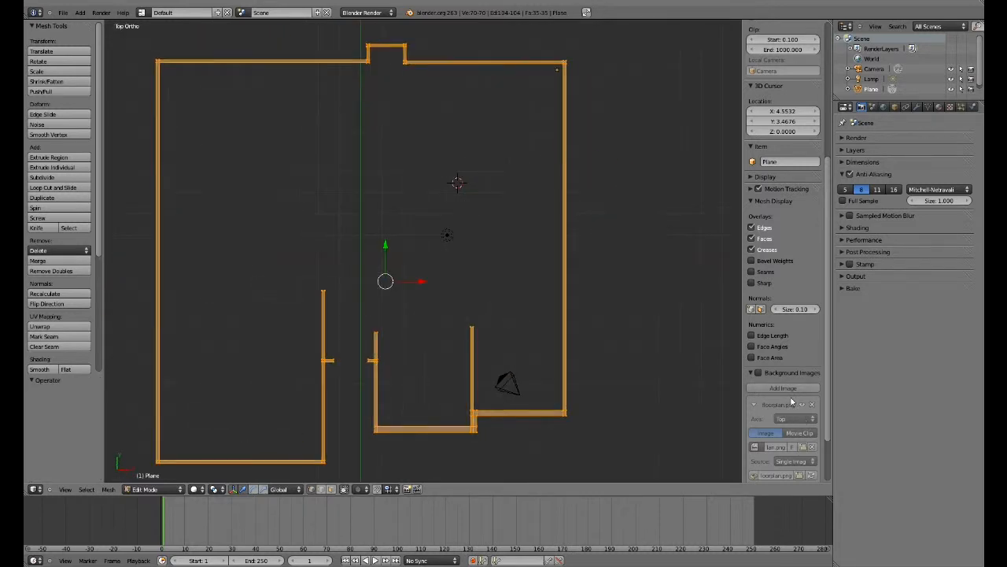
pyautogui.click(754, 372)
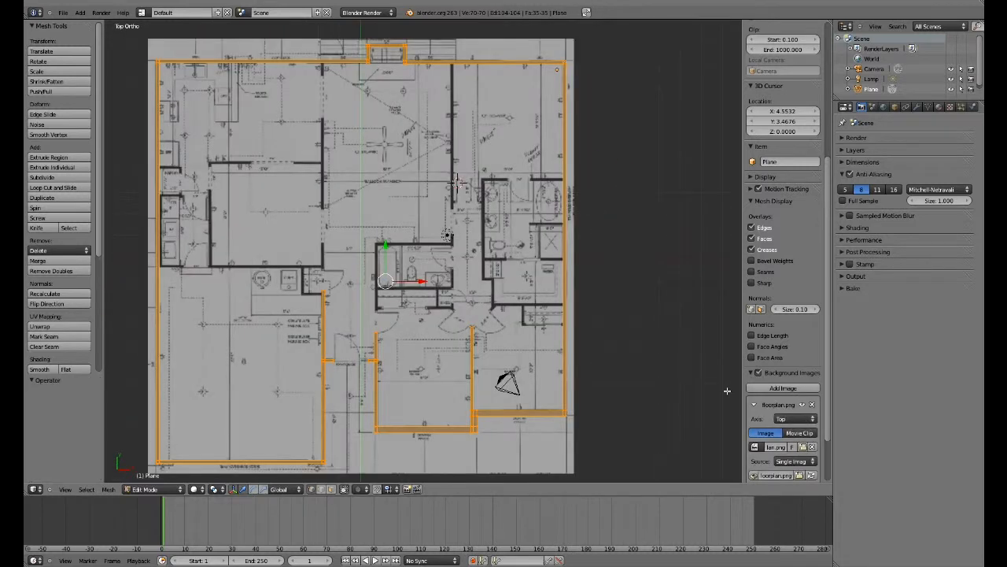